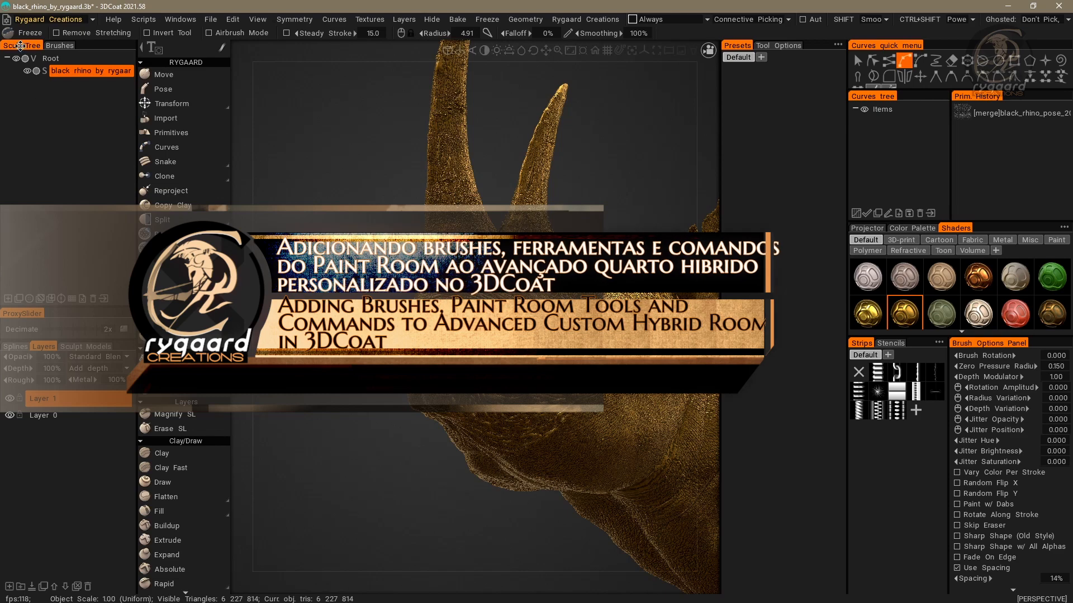
Step: Switch from the Rygaard Creations room to the Paint room and open the Paint room's toolset script for editing
click(66, 19)
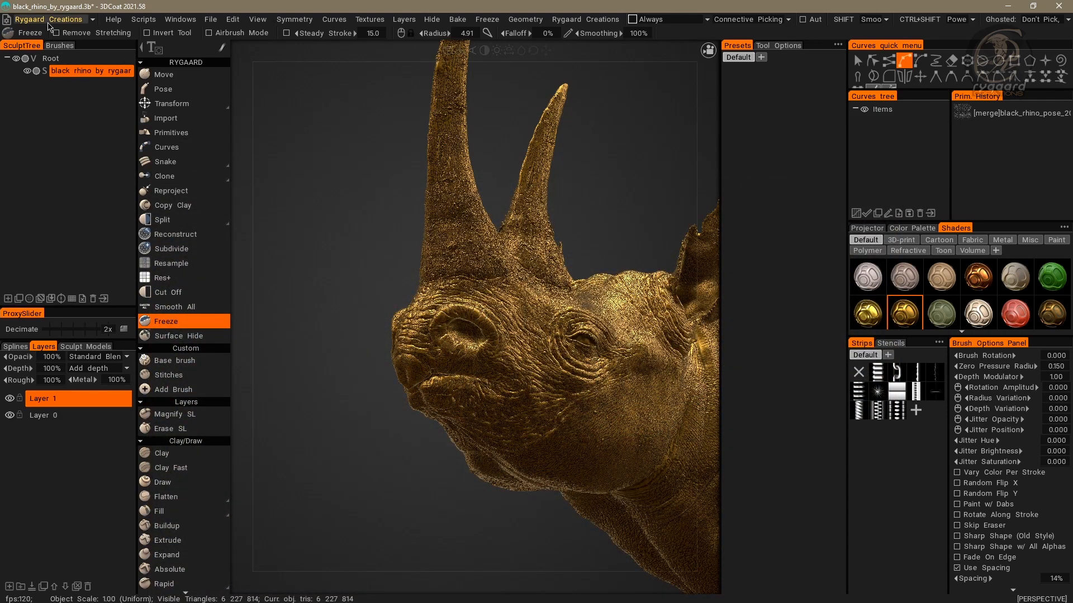
click(76, 22)
click(77, 21)
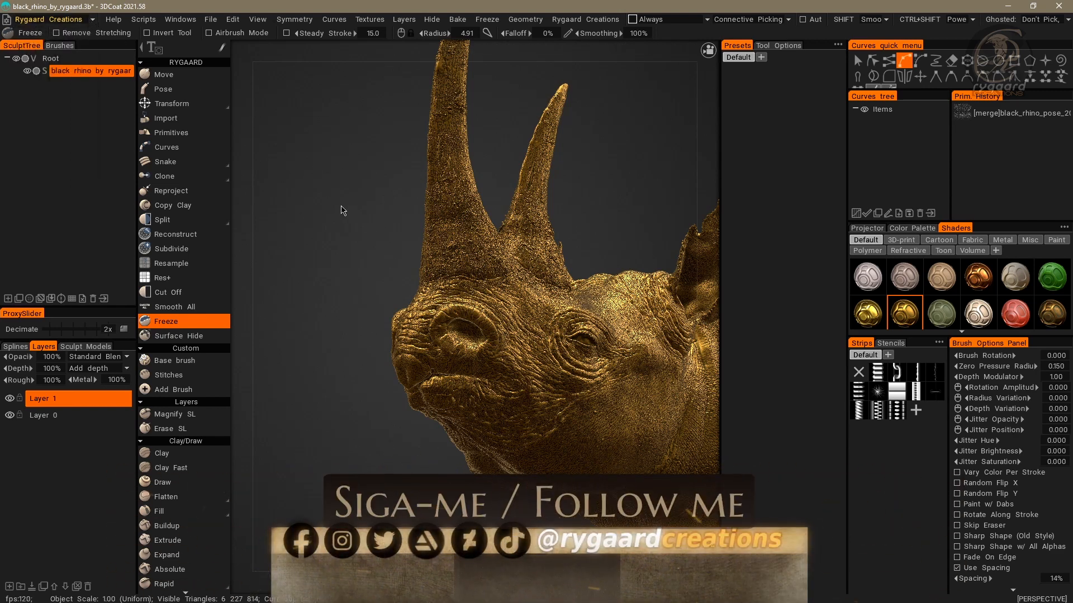
click(73, 21)
click(68, 34)
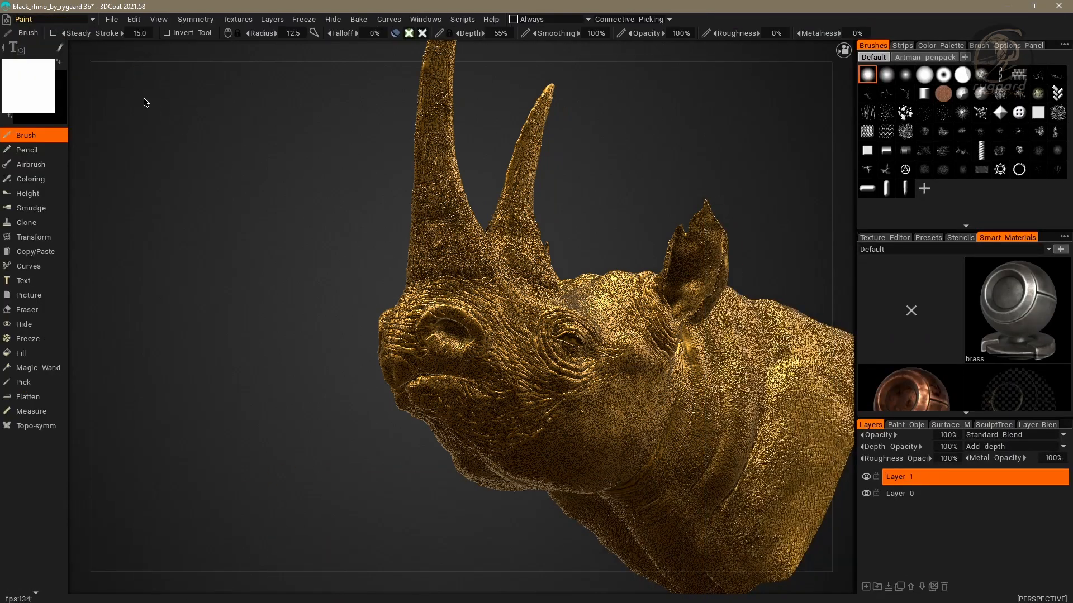
click(7, 19)
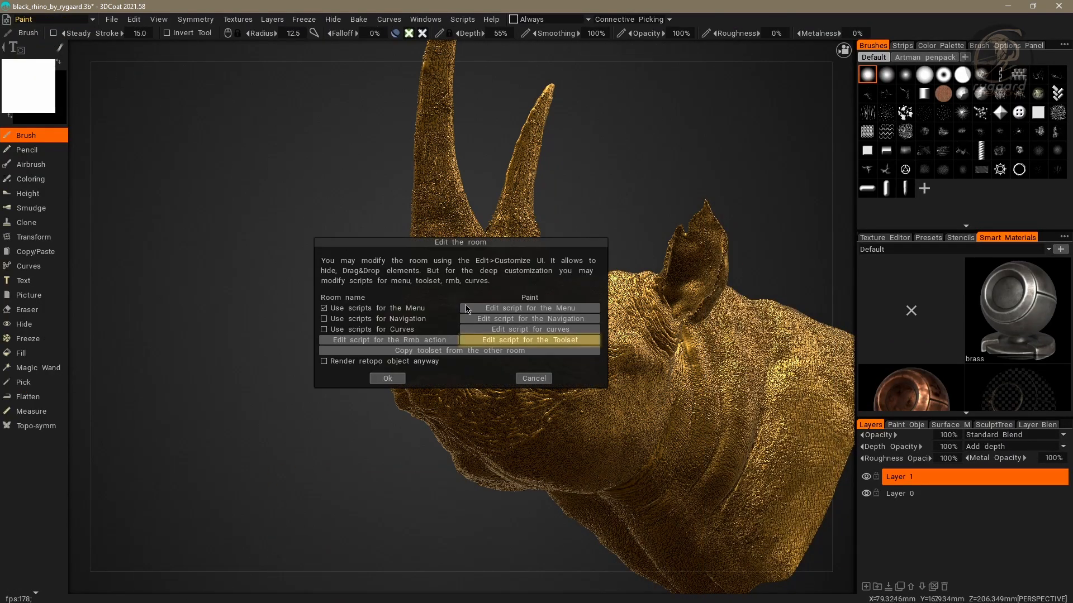
click(523, 342)
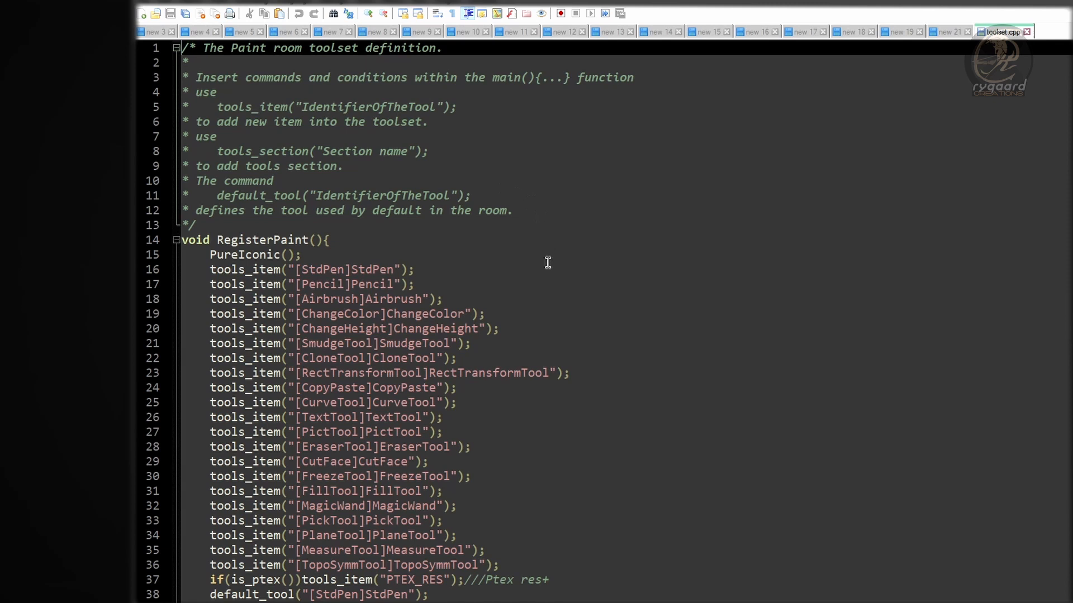
Step: Copy the entire RegisterPaint() function, from its void line to its closing brace, out of the Paint toolset script
scroll(547, 262, down, 1)
scroll(547, 263, down, 1)
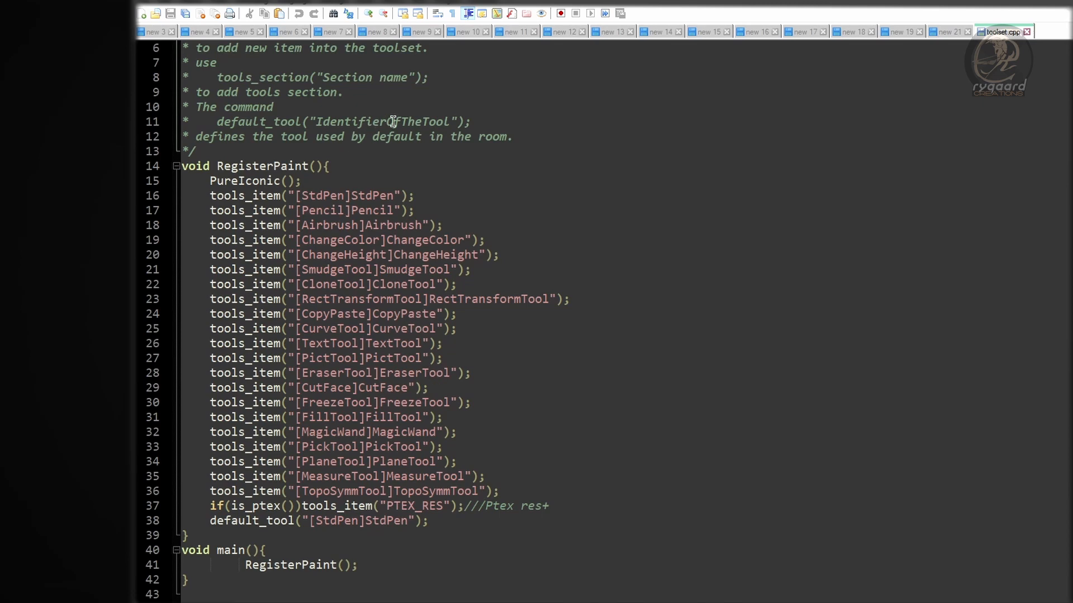
scroll(439, 125, up, 2)
scroll(487, 160, down, 1)
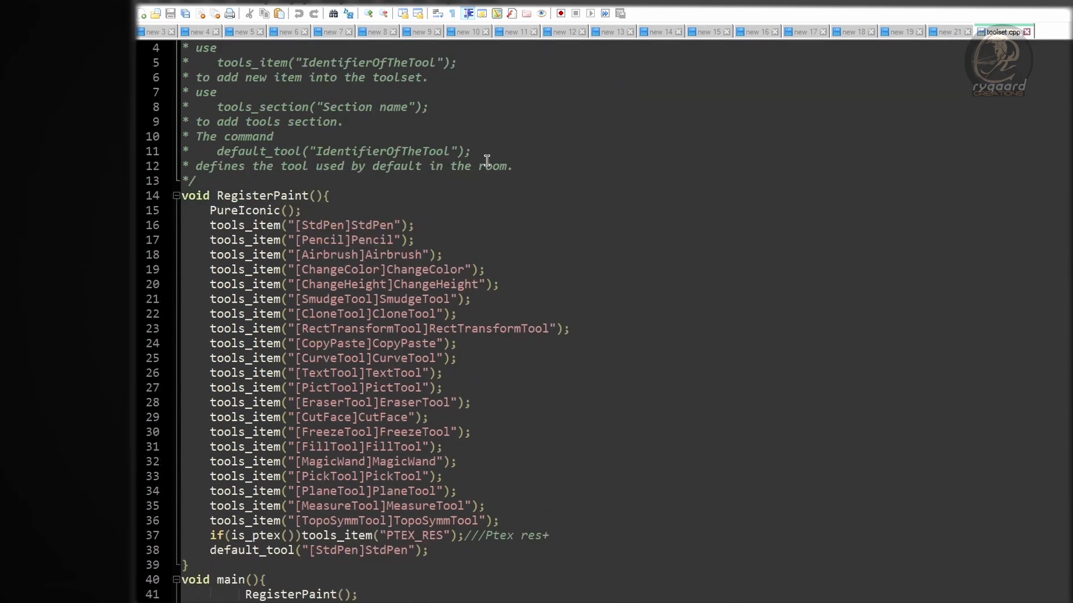
click(182, 196)
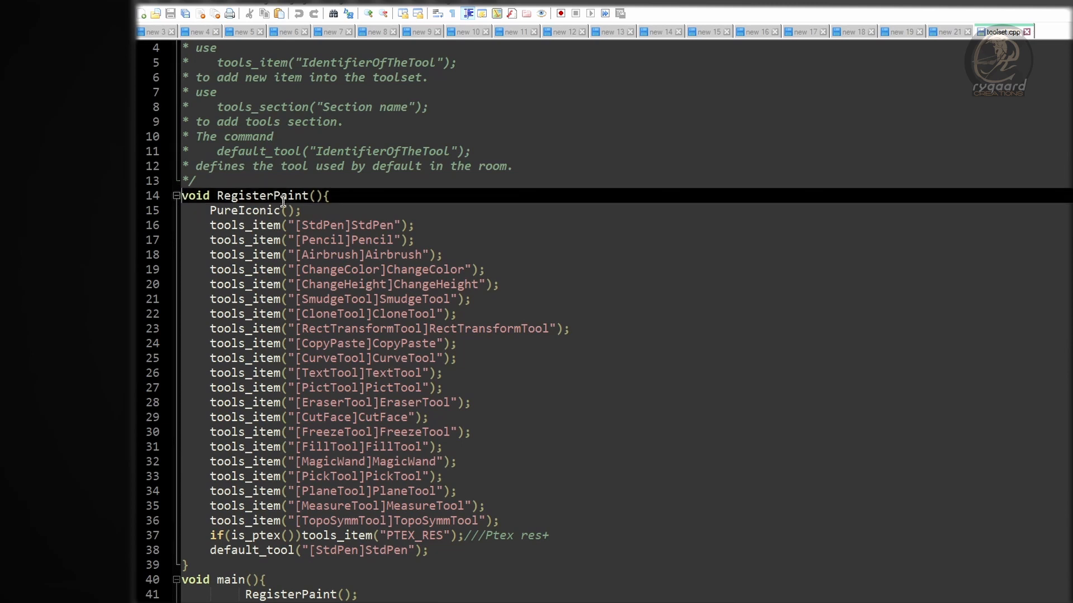
scroll(347, 221, down, 1)
shift+click(198, 530)
key(ctrl+c)
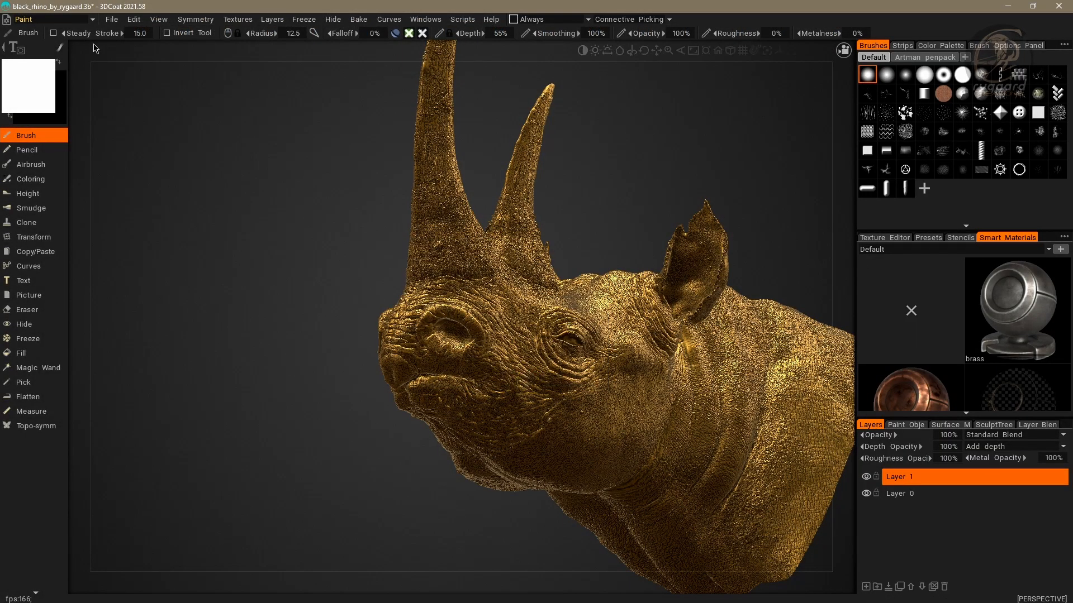
Step: Switch to the Rygaard Creations room and open its toolset script for editing
click(89, 19)
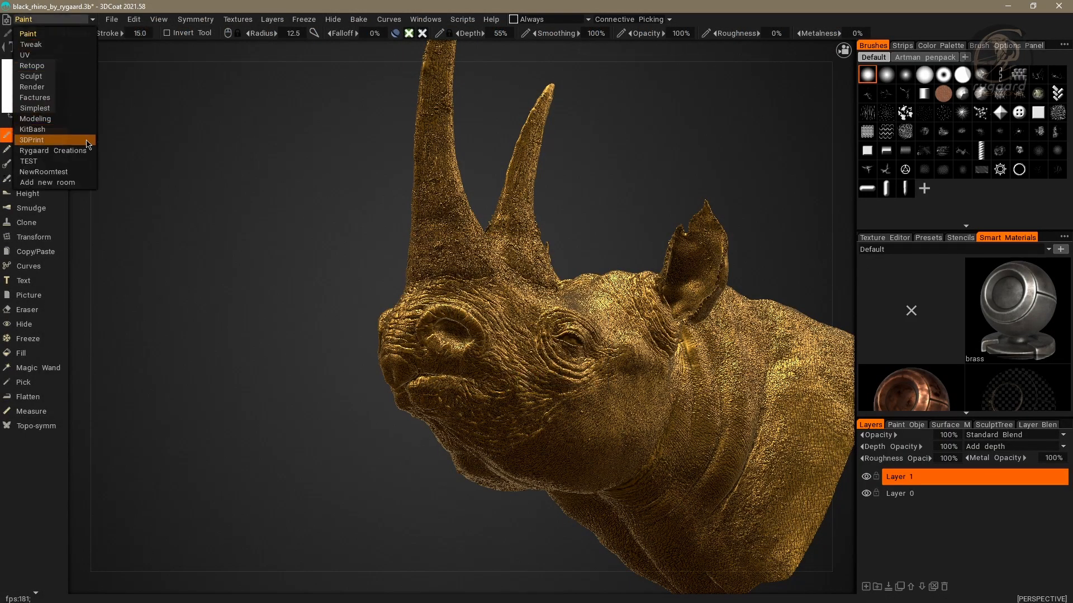
click(50, 143)
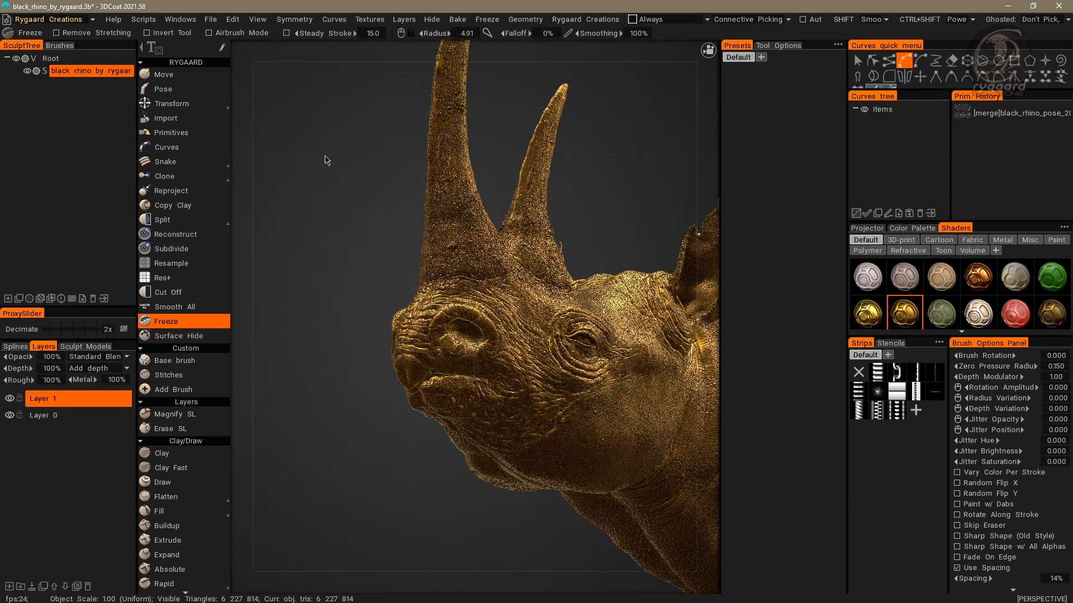
click(7, 19)
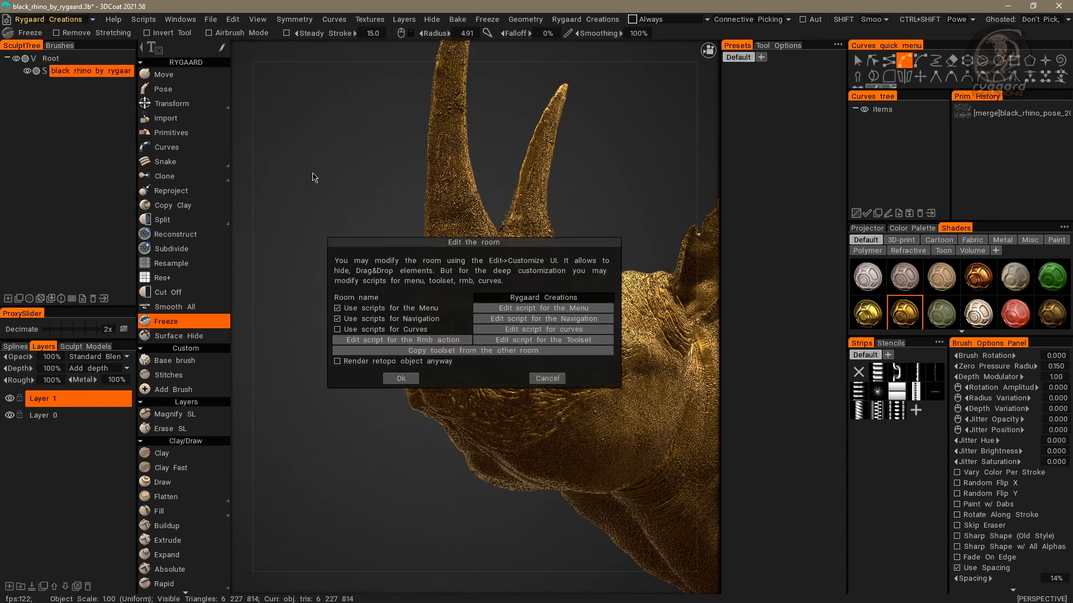
click(554, 340)
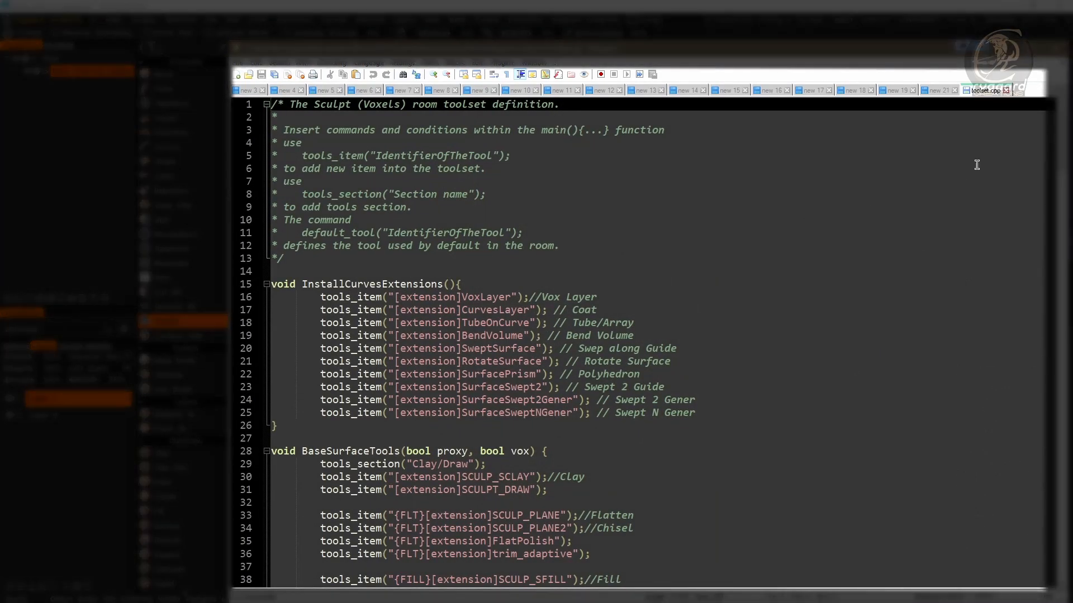
Step: Paste the copied RegisterPaint() function on new lines between the end of RegisterVoxels() and void main()
scroll(559, 313, down, 18)
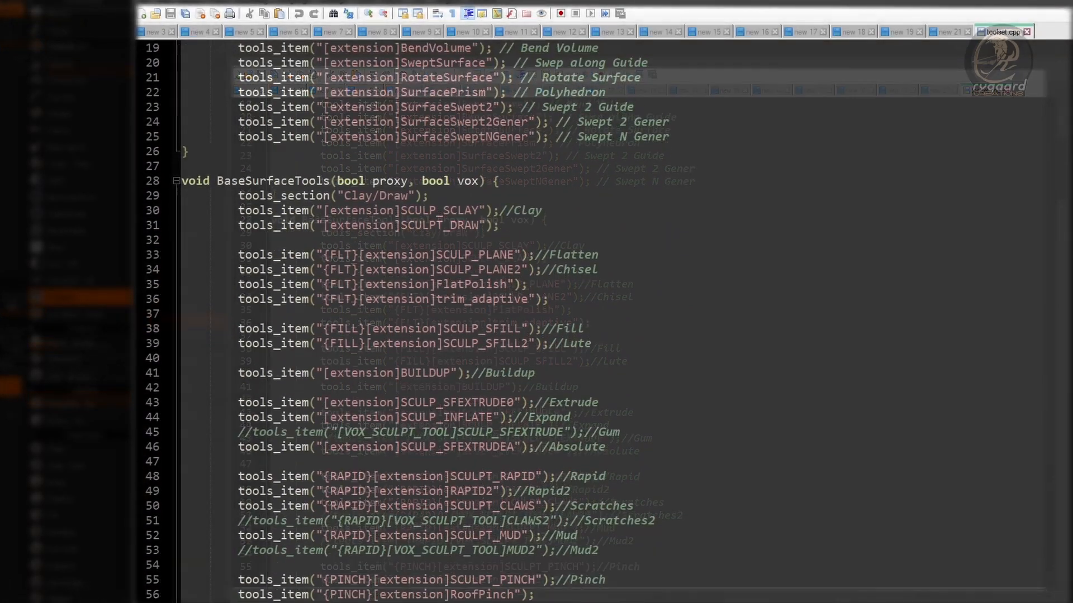
scroll(1069, 362, down, 20)
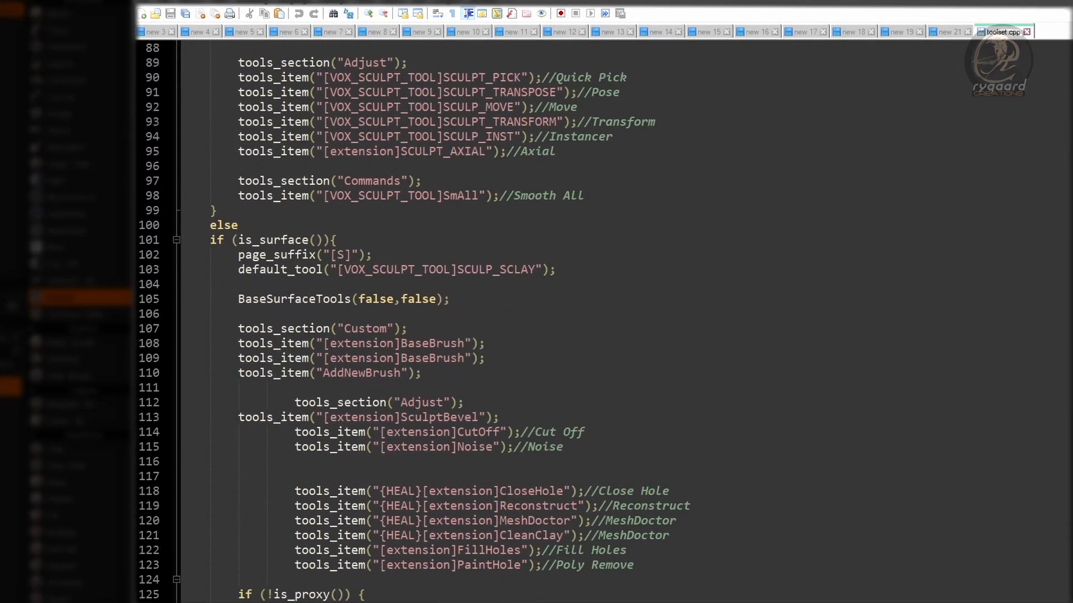
scroll(1069, 362, down, 20)
scroll(1060, 578, up, 20)
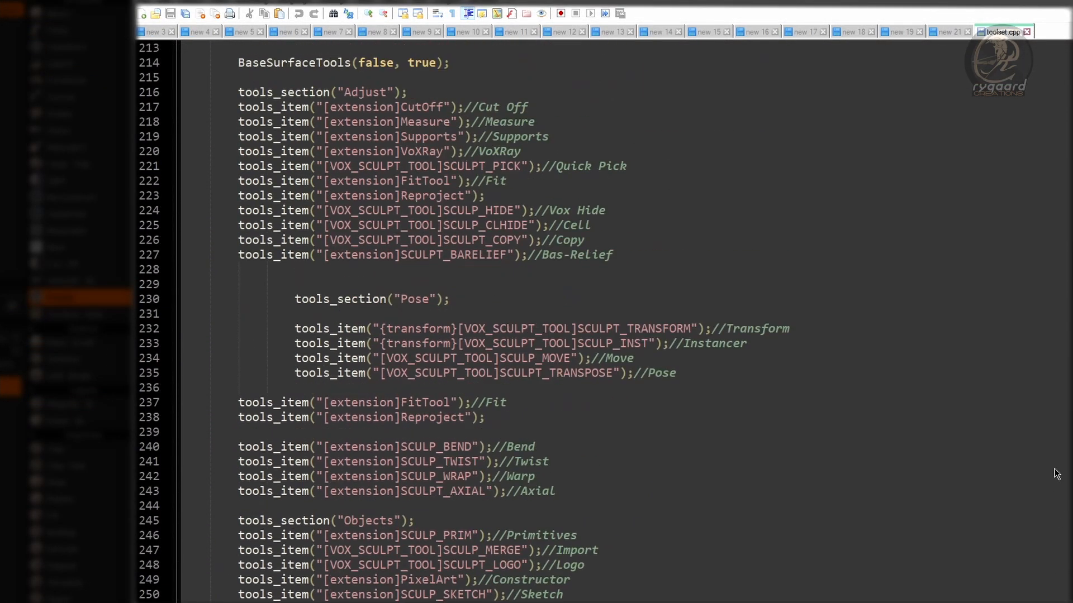
scroll(1010, 225, up, 4)
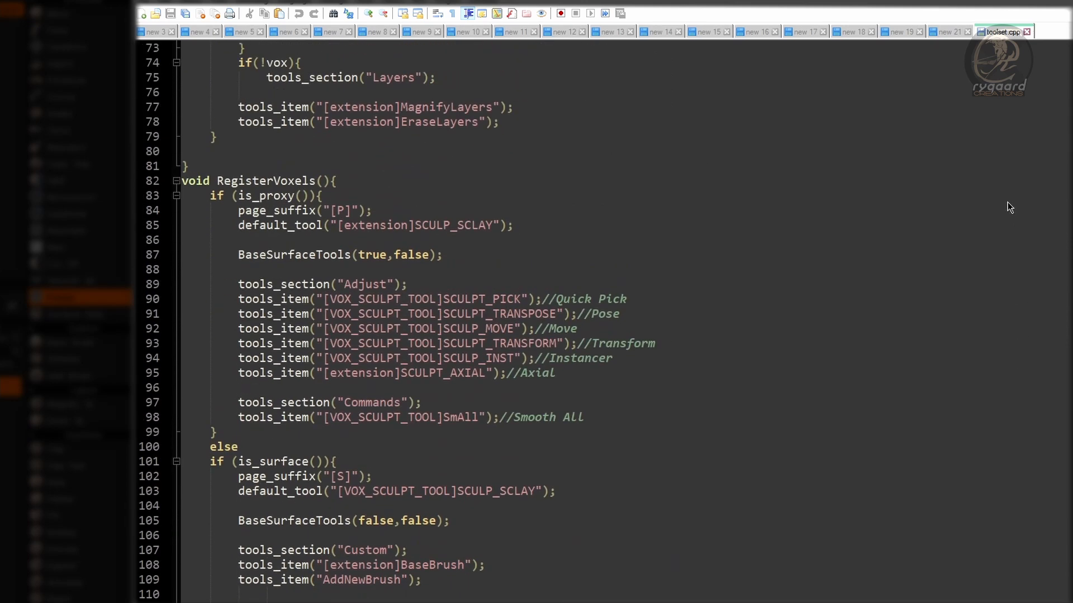
click(334, 181)
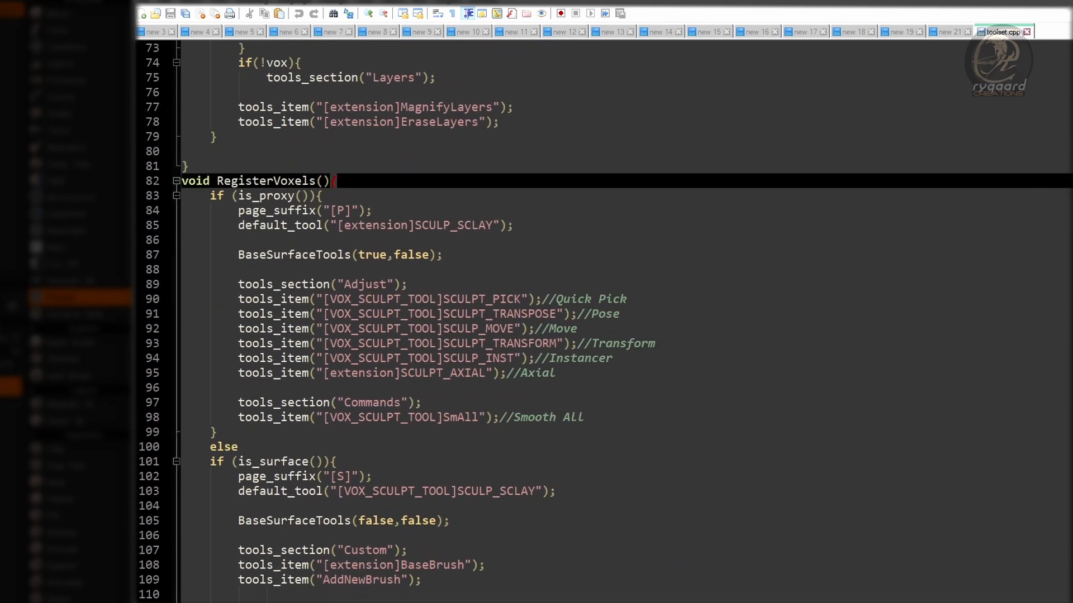
scroll(219, 524, down, 20)
click(206, 534)
key(Return)
key(Return)
key(Return)
key(Up)
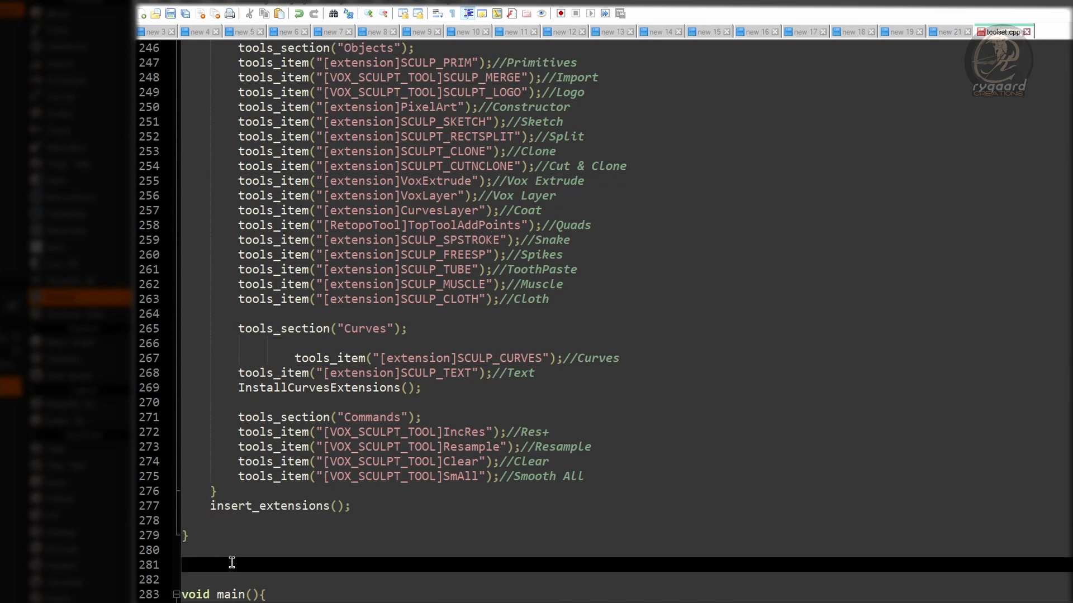
key(ctrl+v)
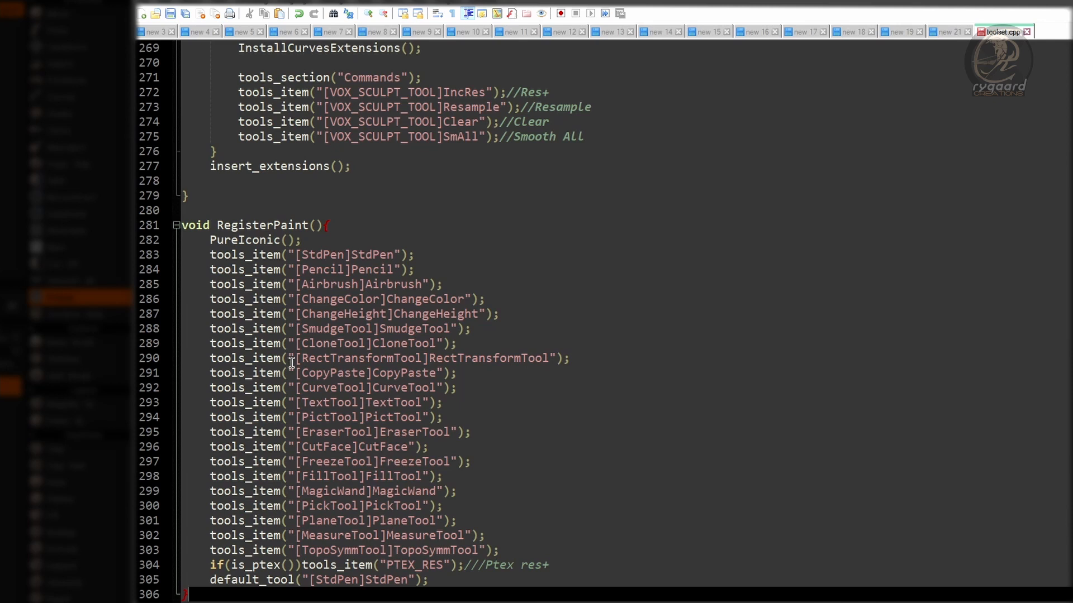
Step: Add the call RegisterPaint(); on a new line below RegisterVoxels(); inside main()
click(350, 222)
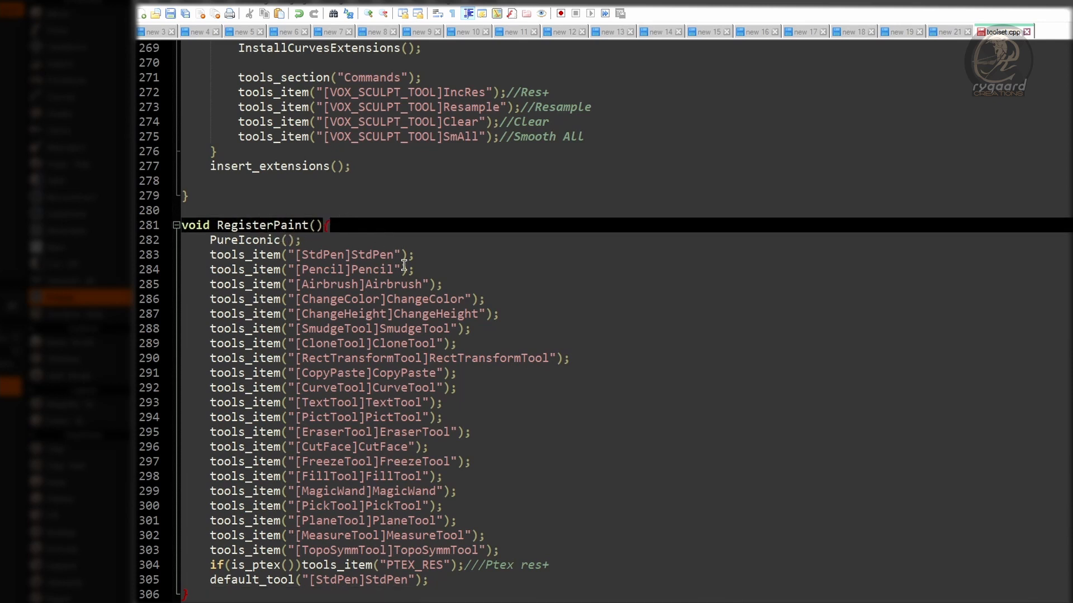
scroll(383, 294, down, 2)
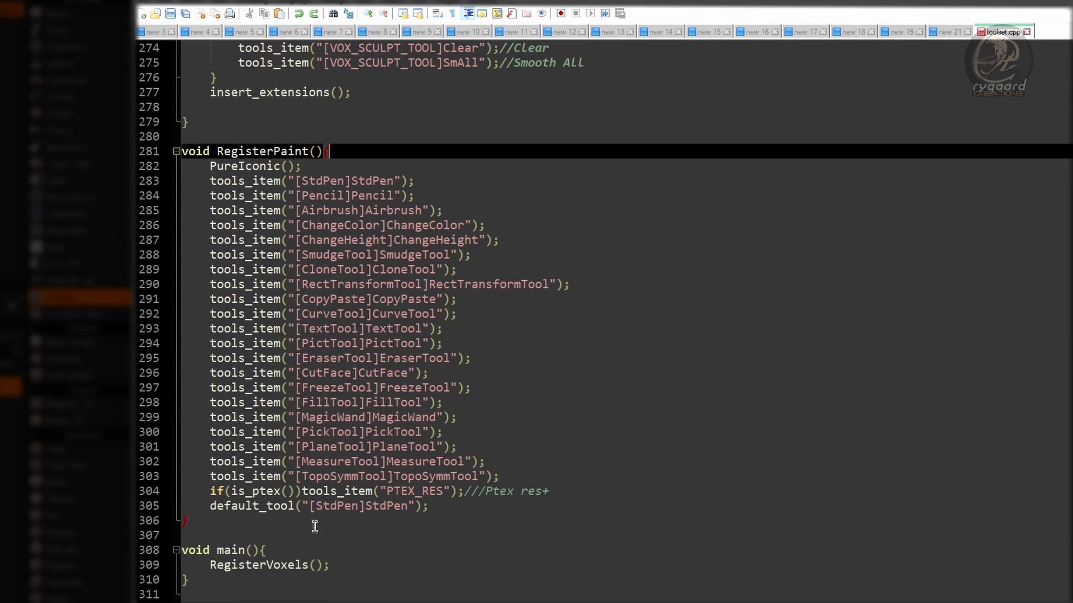
click(288, 550)
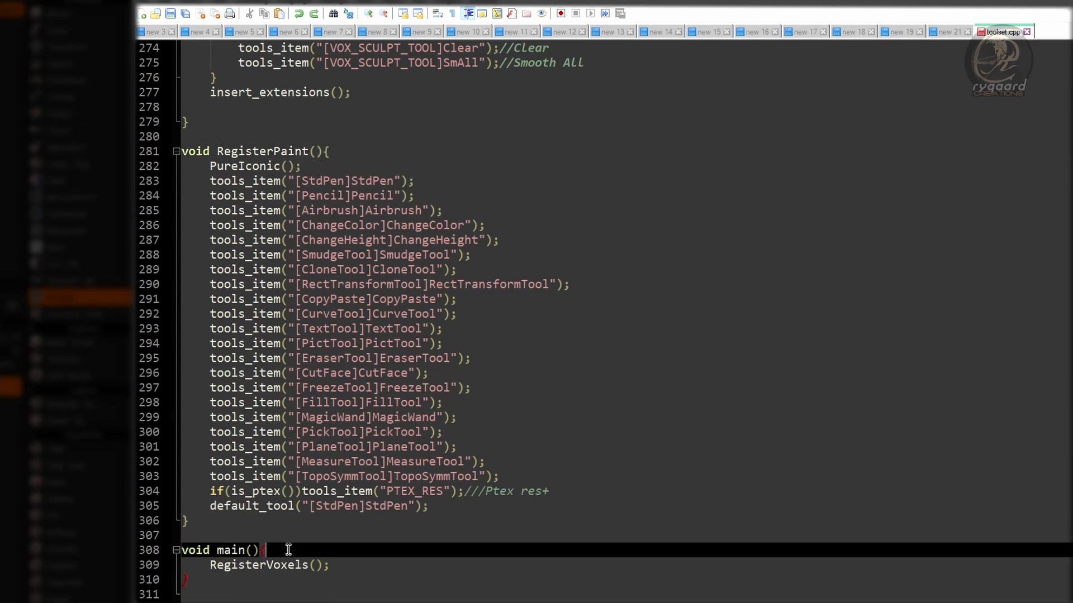
click(345, 563)
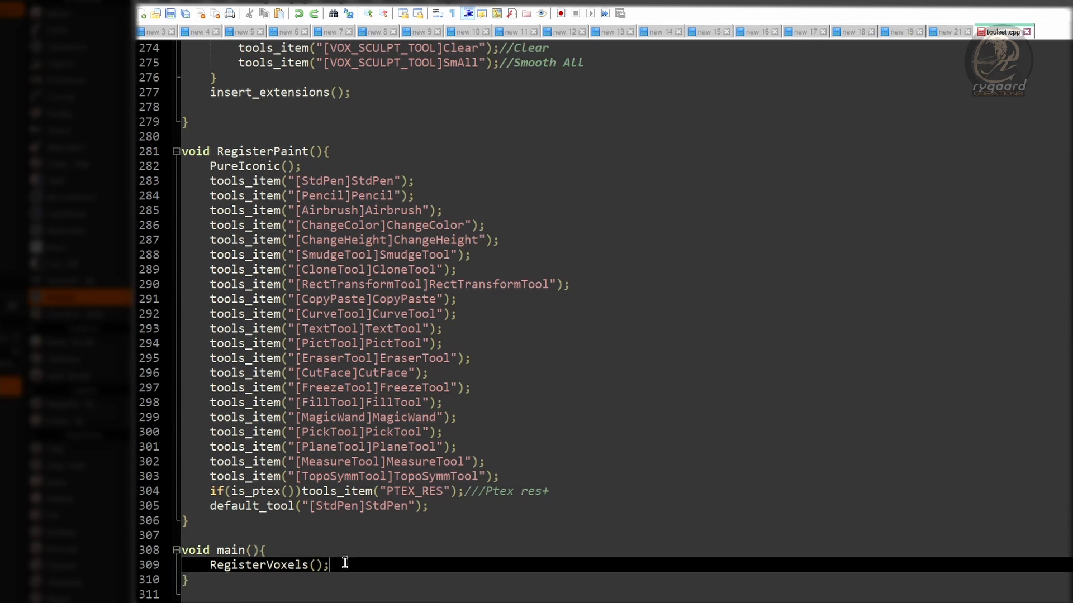
key(Return)
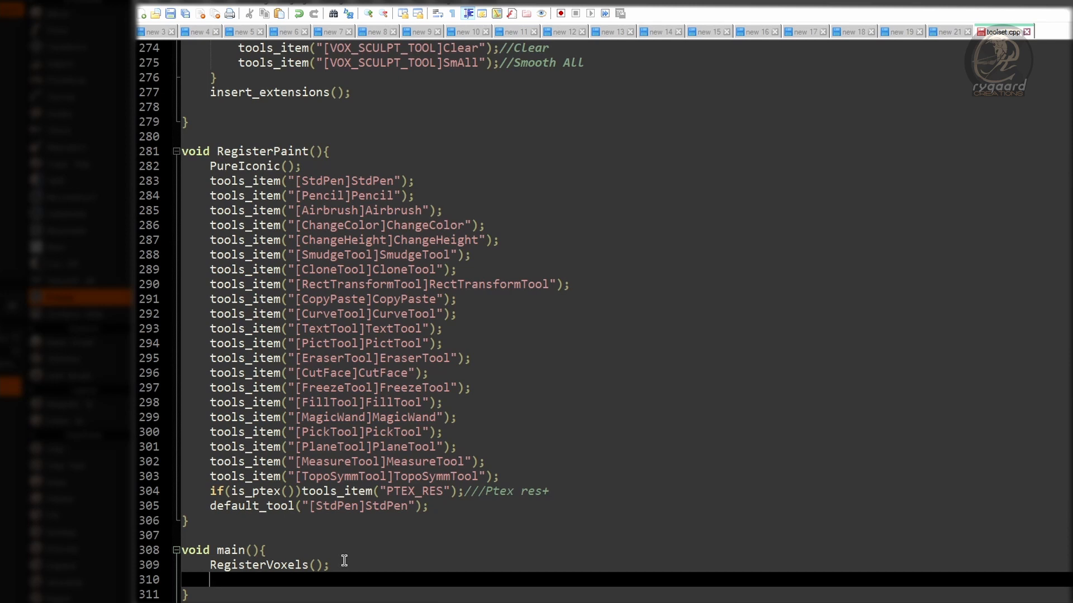
text(Reg)
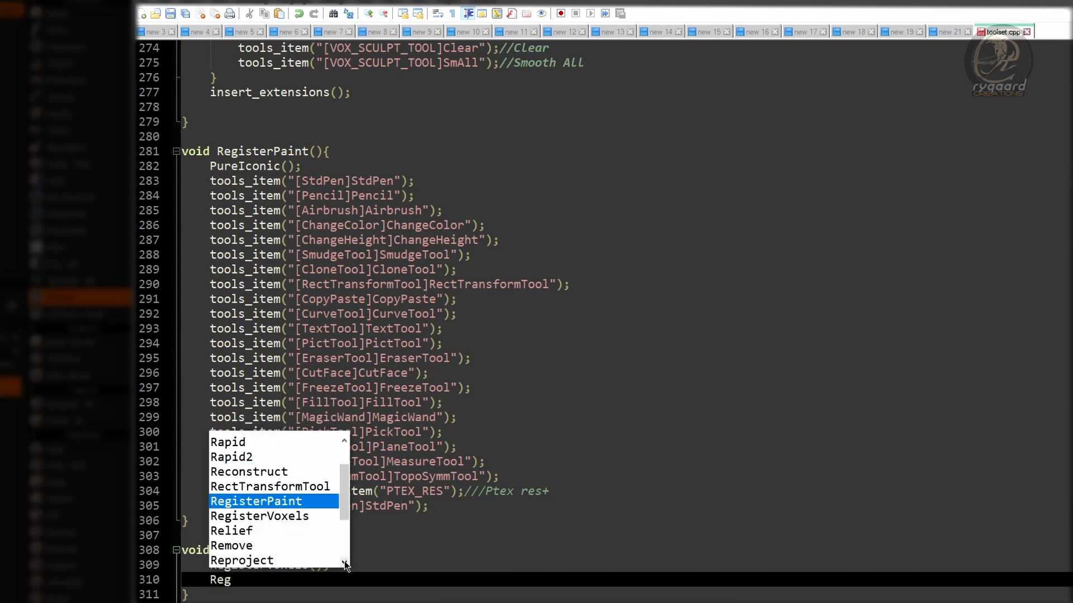
text(isterPaint()
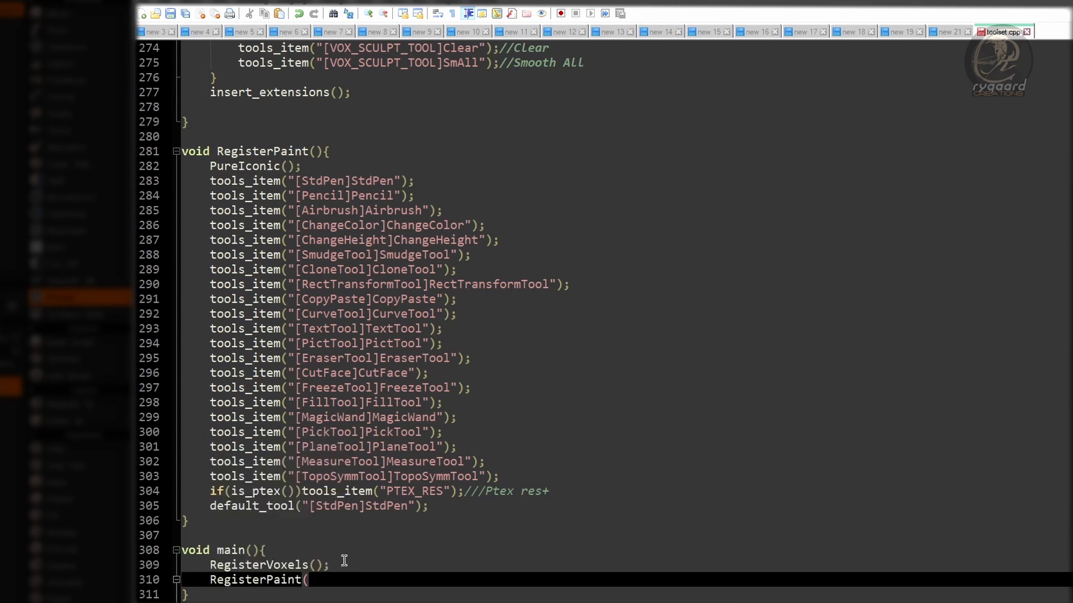
text();)
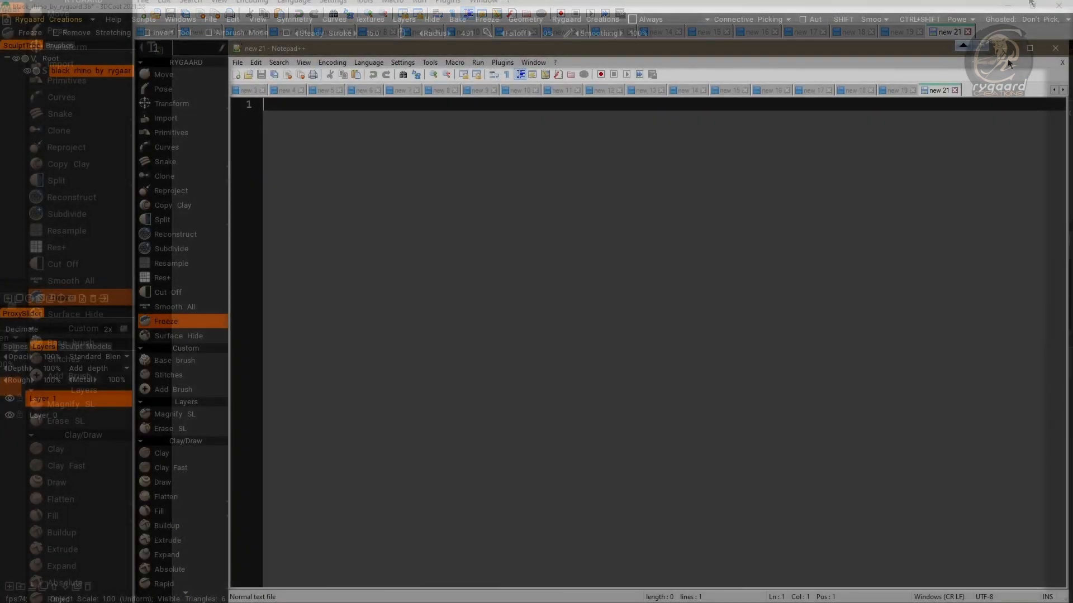
Step: Return to 3DCoat, accept the room edit dialog and check the Paint tools at the end of the tool list
key(alt+Tab)
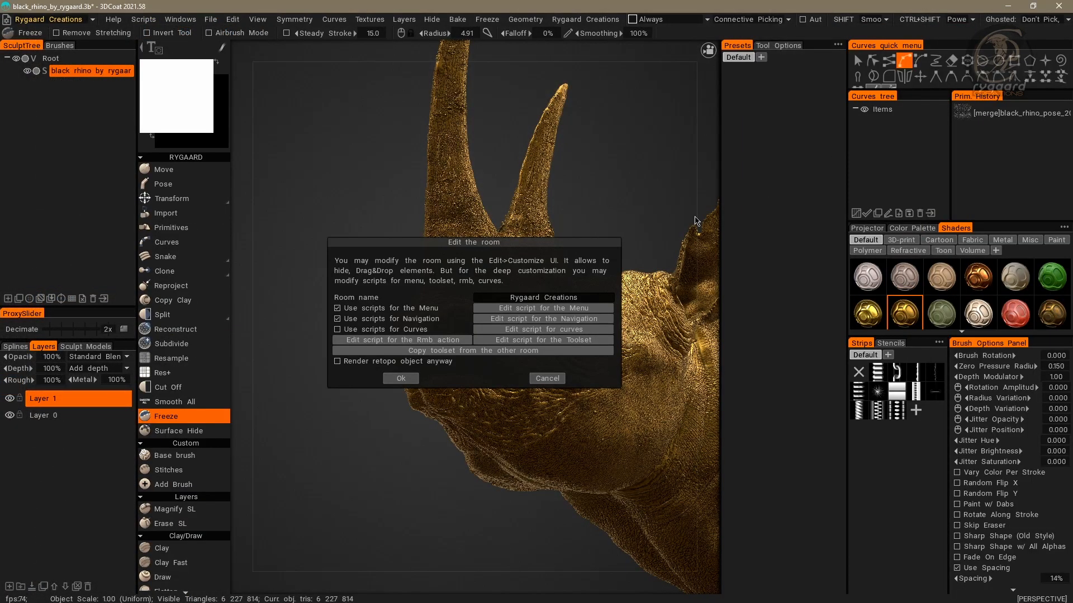
click(393, 382)
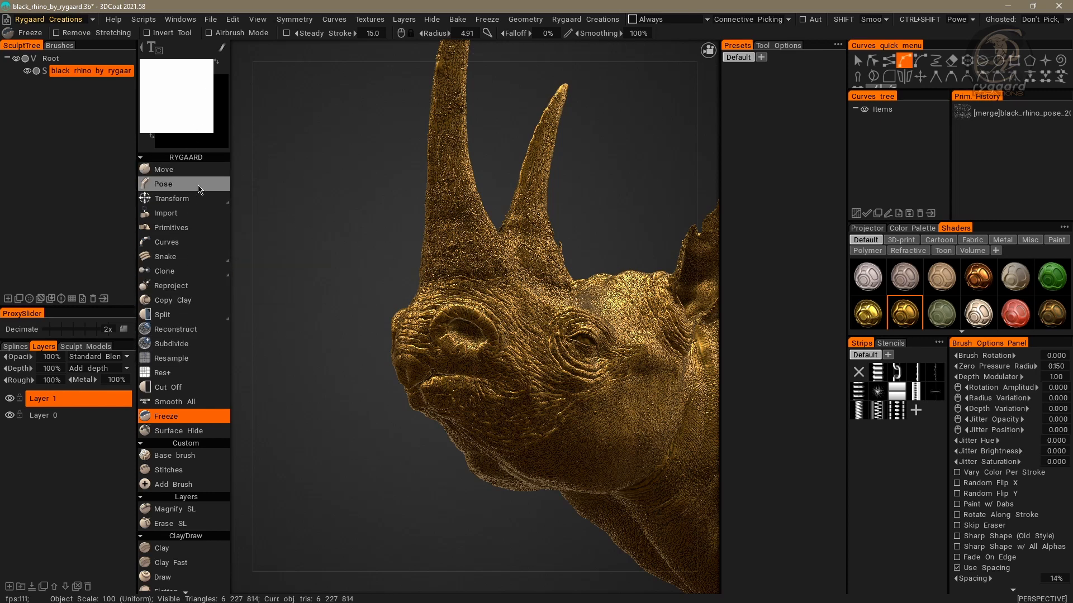
mouse_move(205, 312)
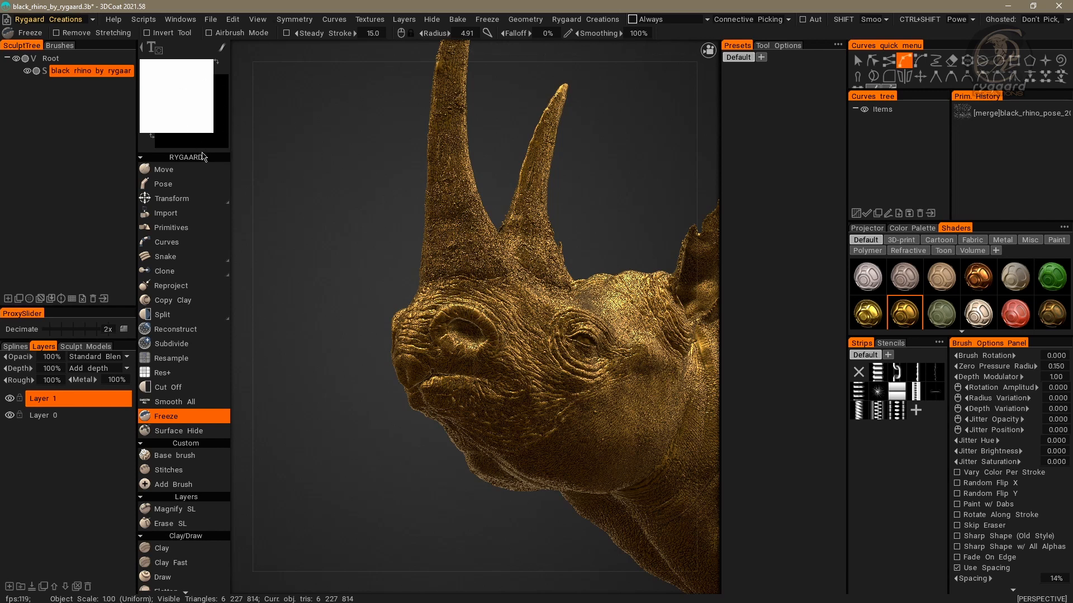
scroll(206, 268, down, 8)
scroll(201, 274, down, 15)
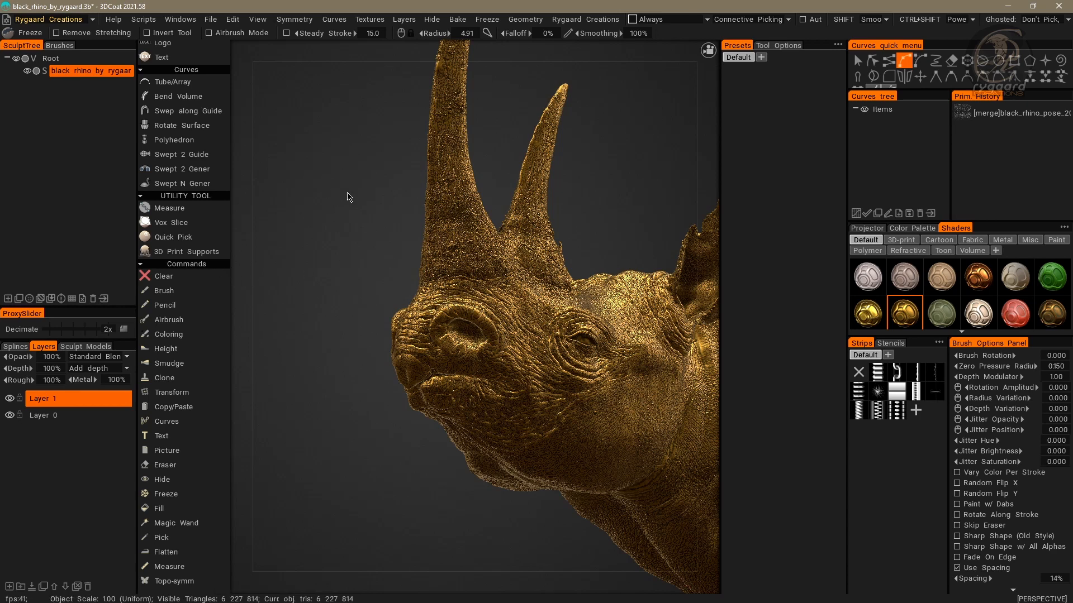
Step: Reopen the Rygaard Creations room's toolset script from the room editing dialog
mouse_move(323, 65)
click(233, 19)
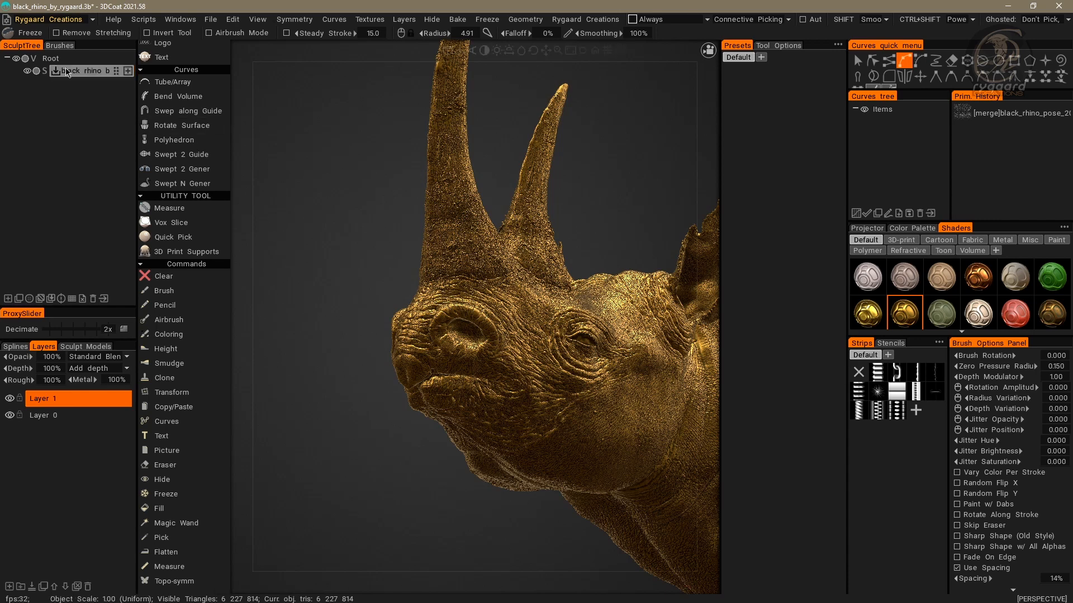
click(5, 19)
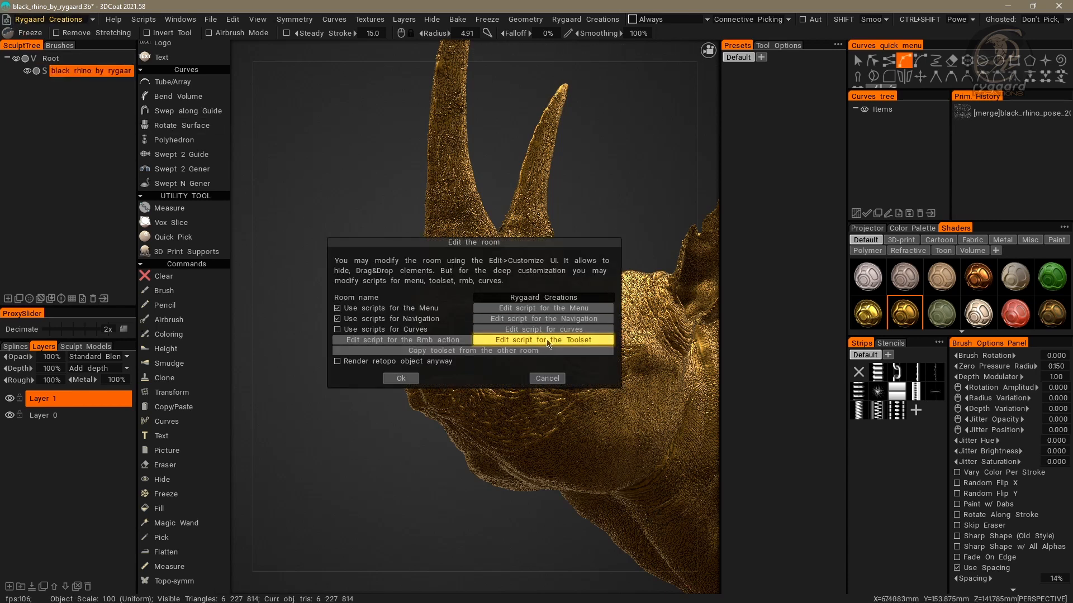
click(552, 340)
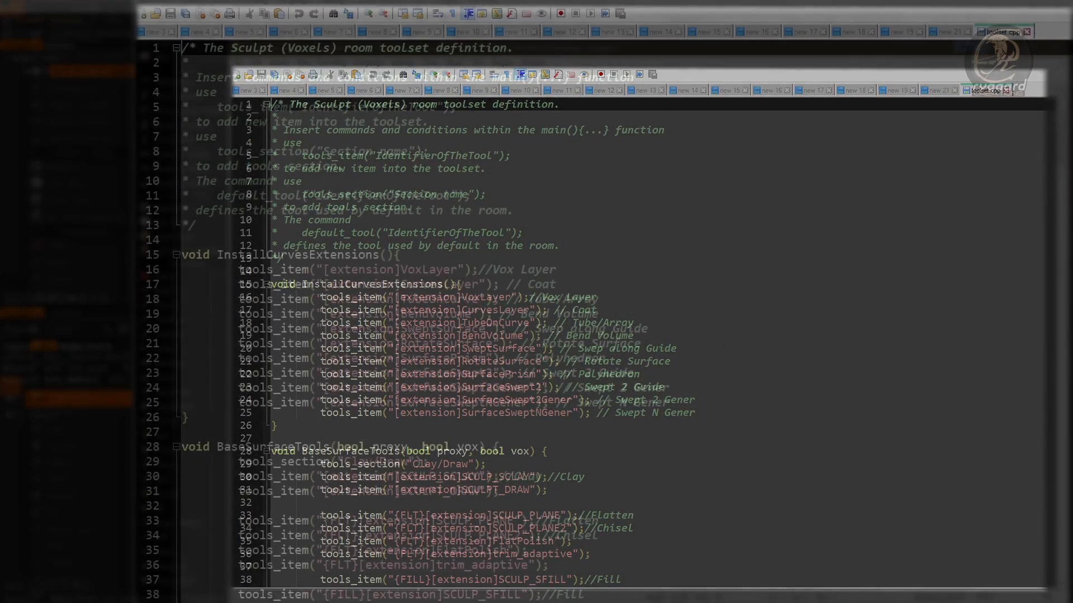
Step: Add a tools_section(); line at the start of the RegisterPaint() function, above PureIconic();
scroll(946, 168, down, 20)
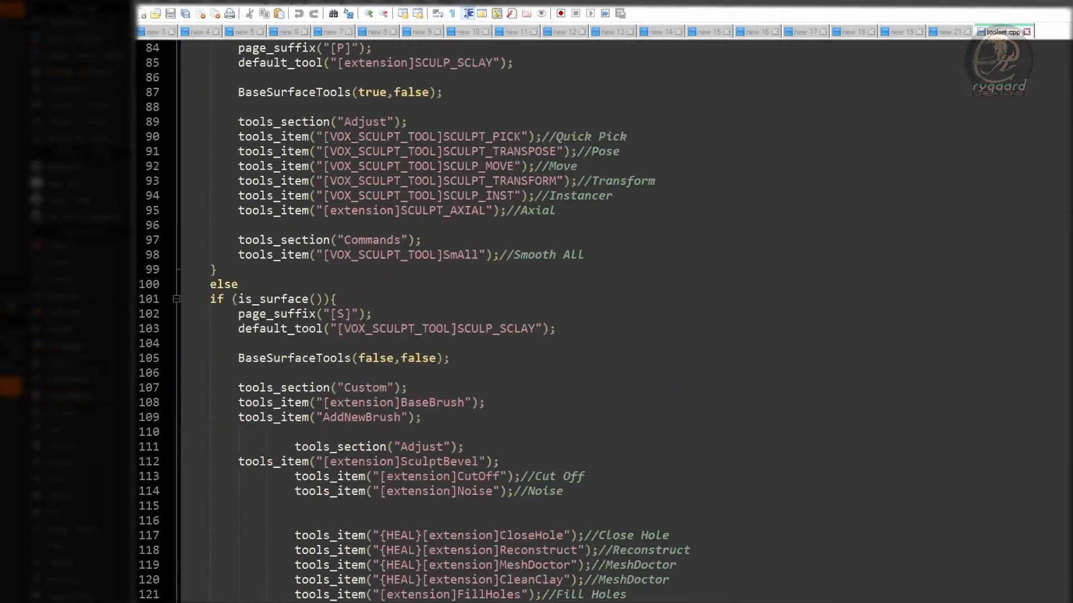
scroll(603, 321, down, 20)
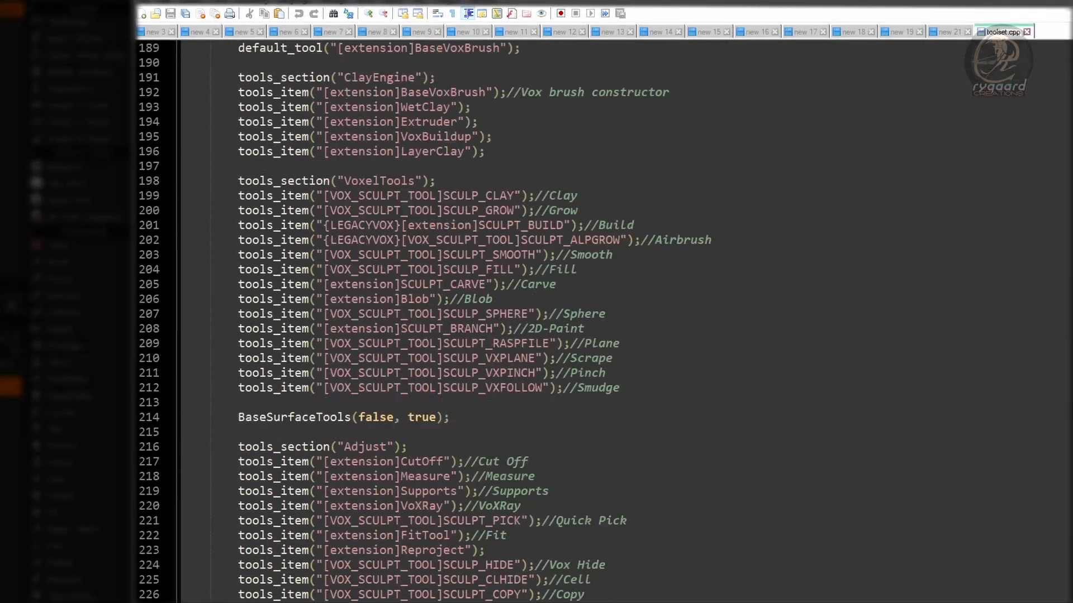
click(337, 135)
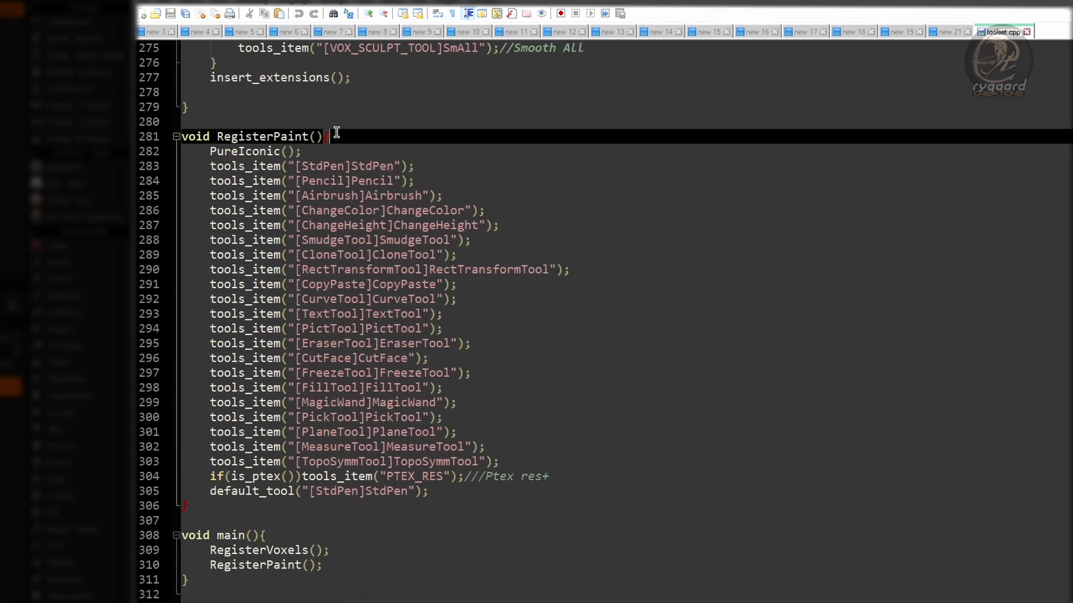
key(Return)
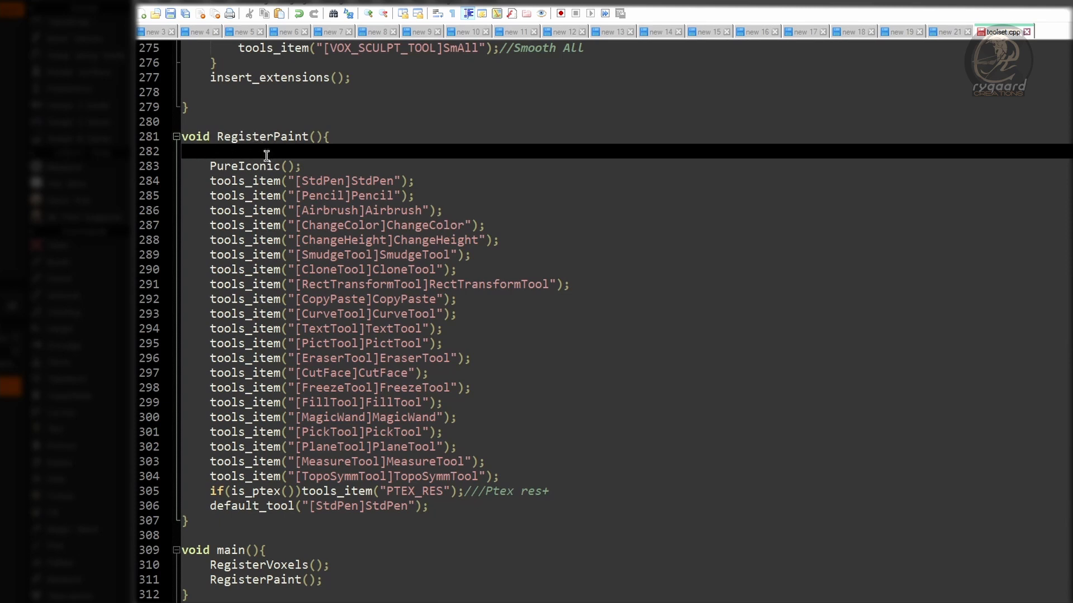
text(tools_section();)
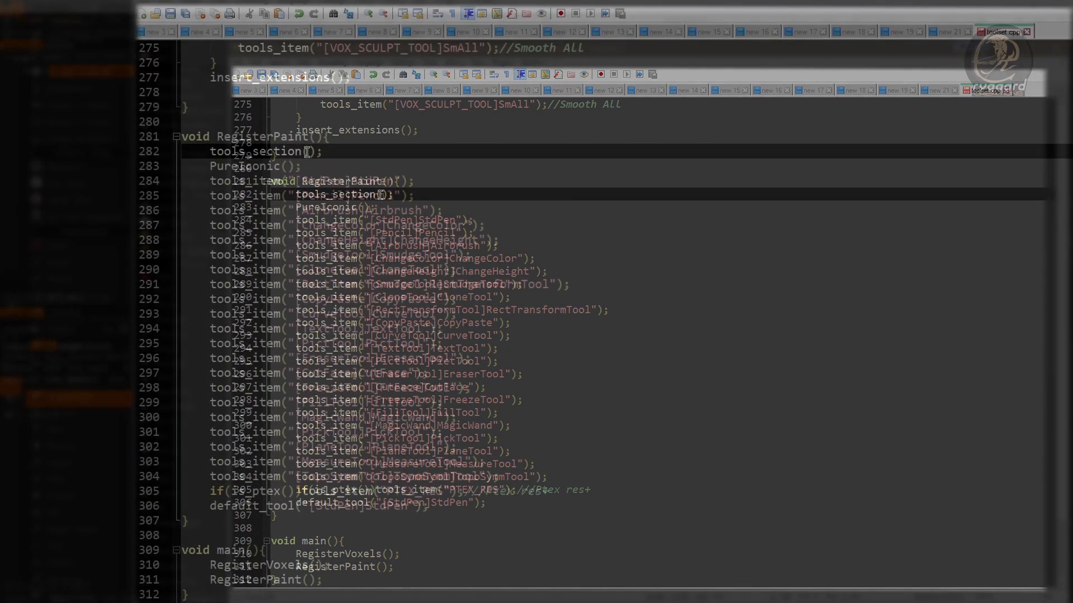
Step: Enter "Paint" in double quotes as the section name inside the new tools_section() call
click(309, 152)
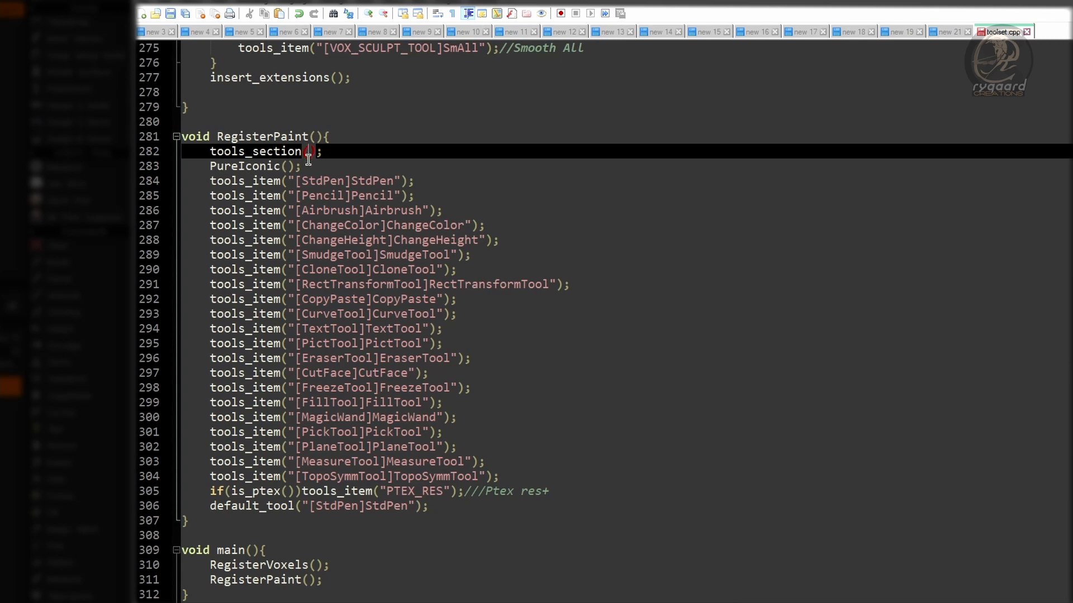
text("")
click(317, 151)
text(Paint)
key(Return)
click(324, 151)
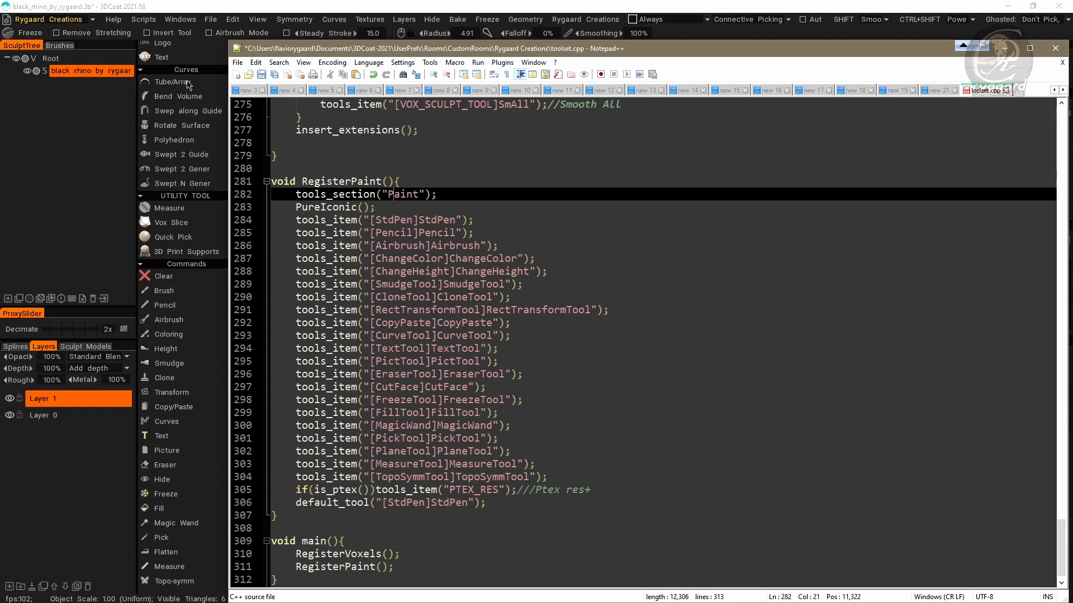
Step: Copy the RegisterPaint(); call in main() and remove it from the line below RegisterVoxels();
scroll(367, 531, down, 1)
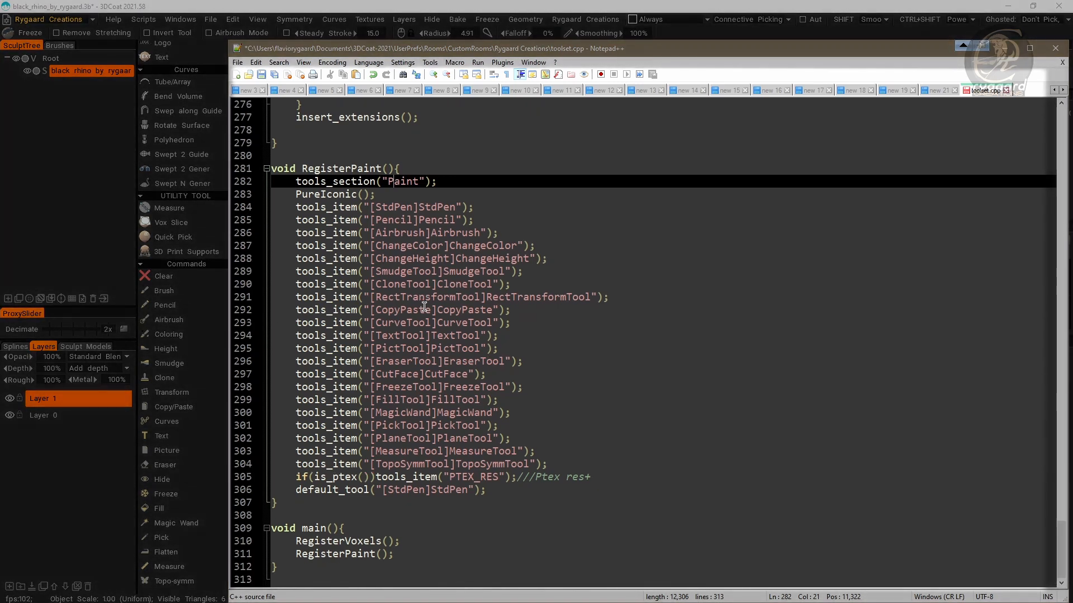
click(367, 530)
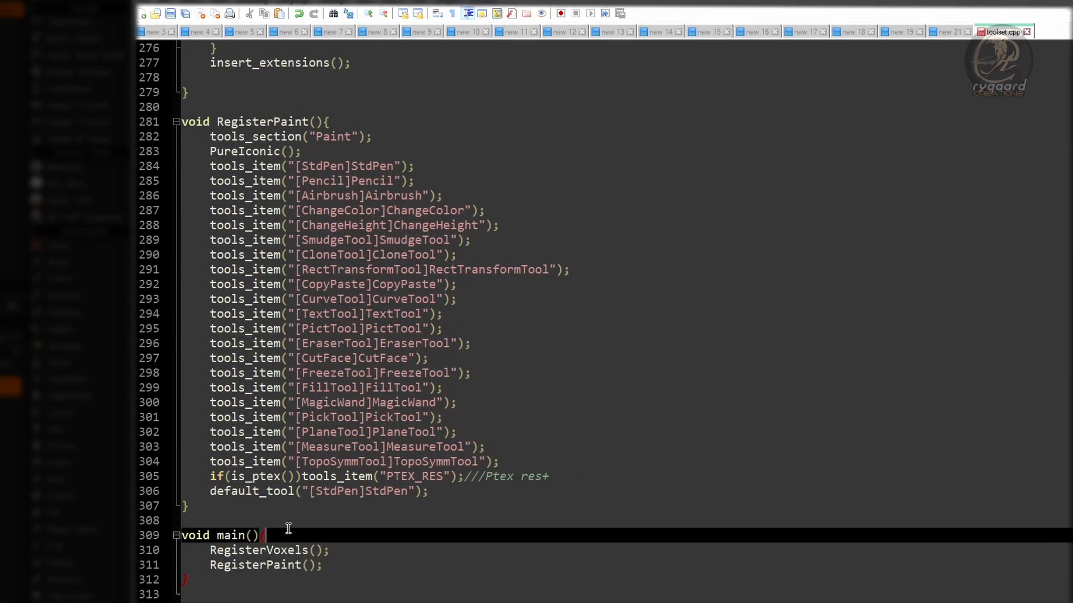
click(206, 564)
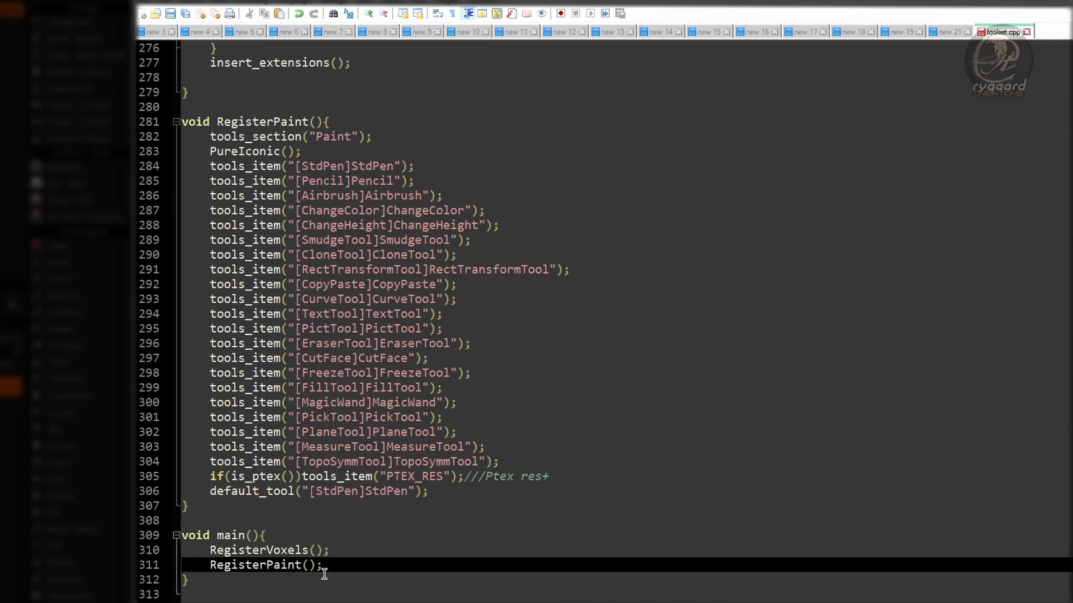
drag(327, 565, 301, 565)
drag(211, 565, 329, 565)
key(ctrl+c)
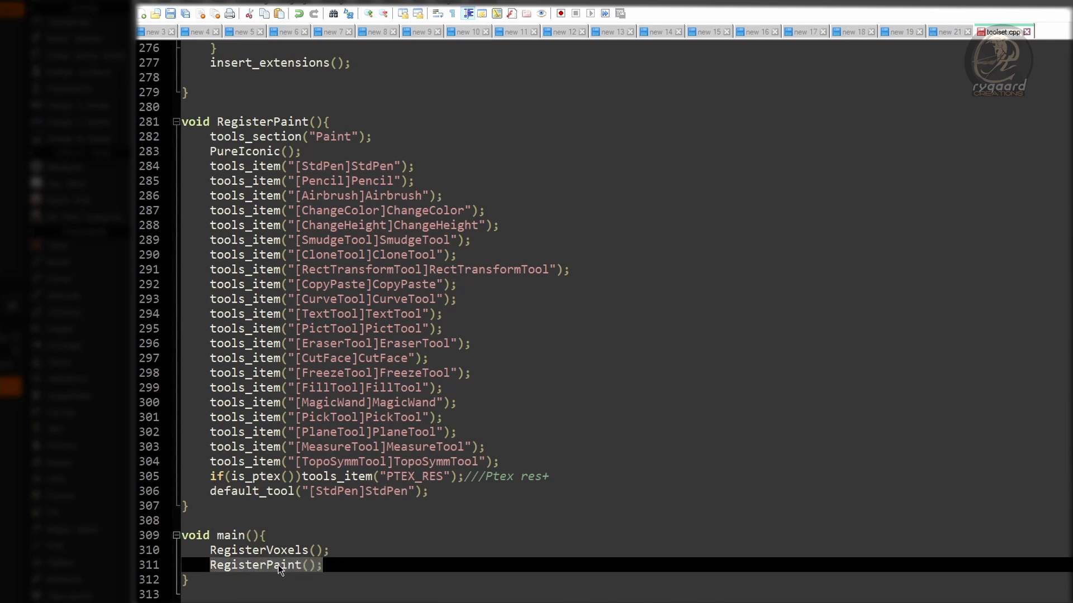
key(Delete)
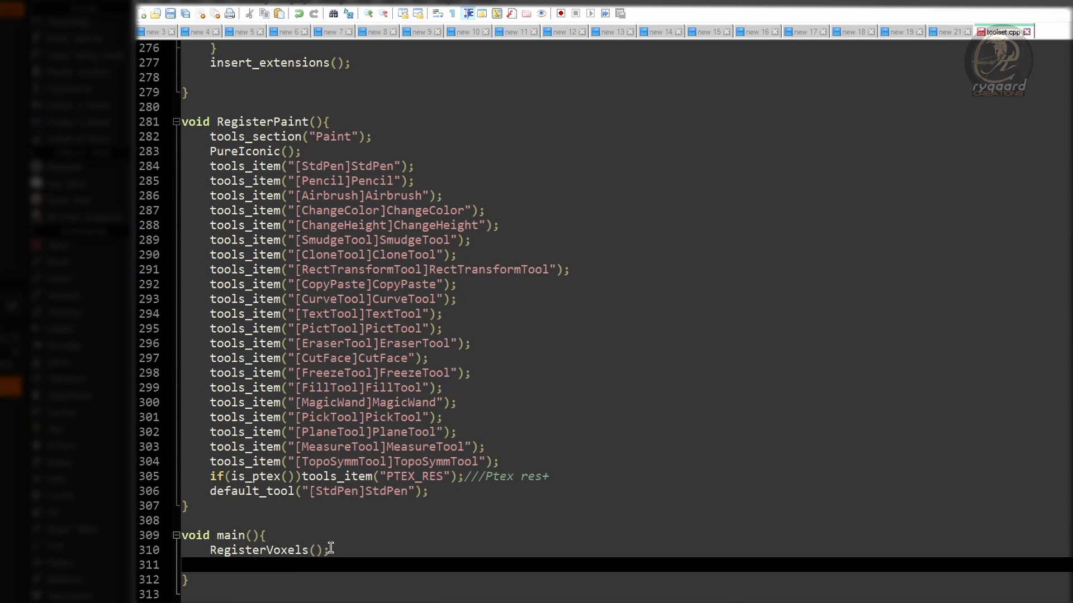
Step: Paste the RegisterPaint(); call on a new line directly below void main(){, above RegisterVoxels();
click(275, 537)
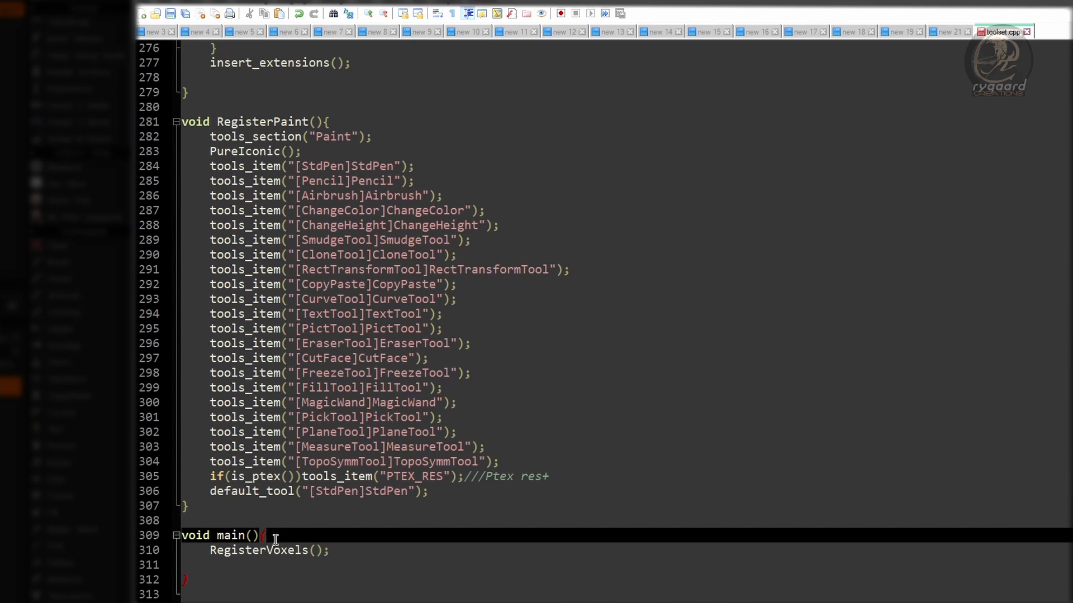
key(Return)
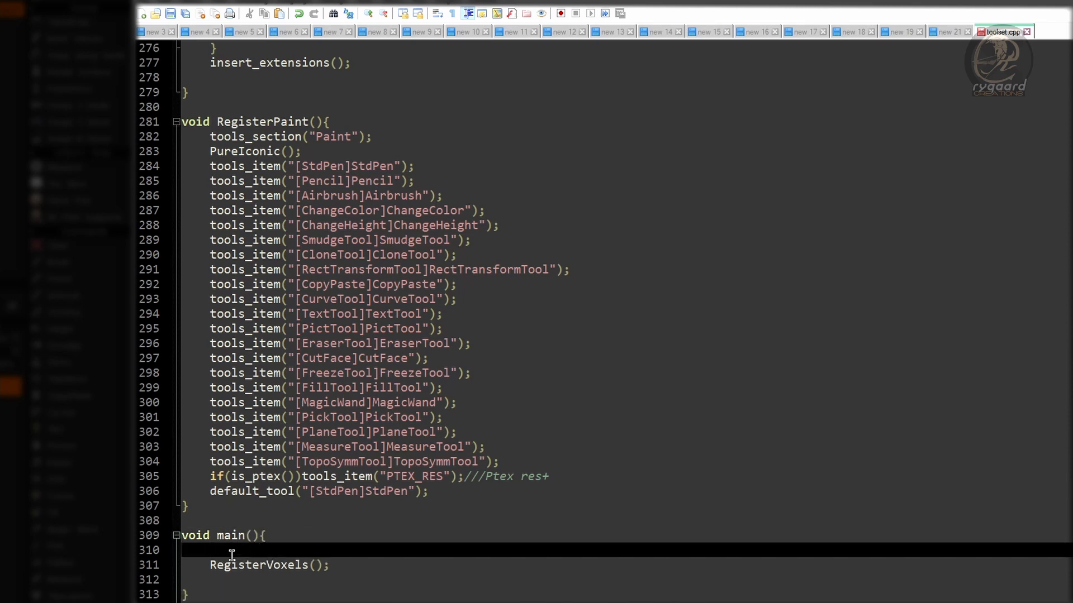
key(ctrl+v)
click(348, 564)
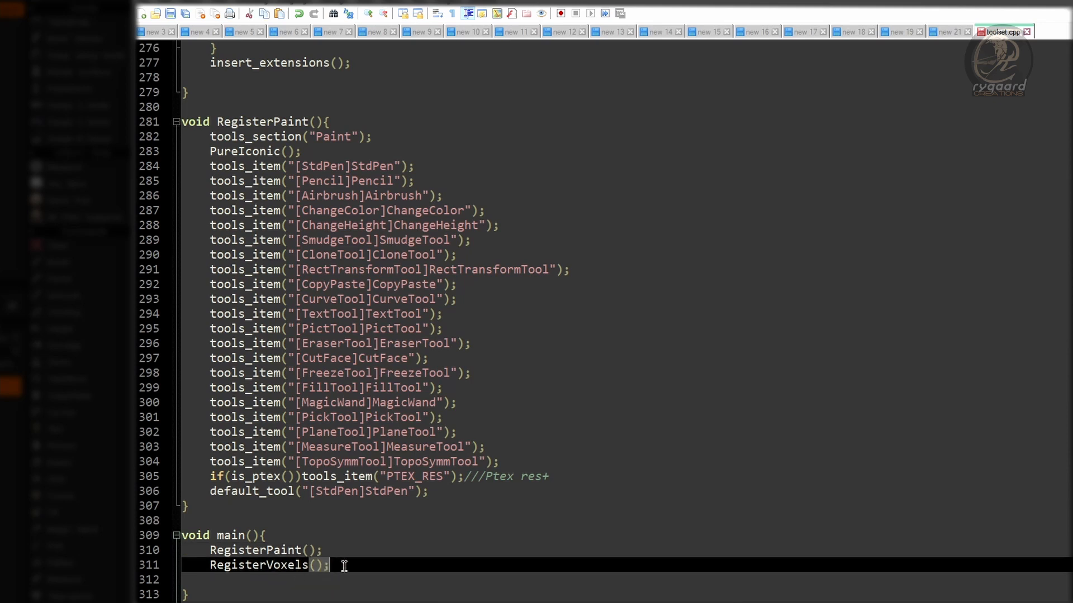
click(356, 551)
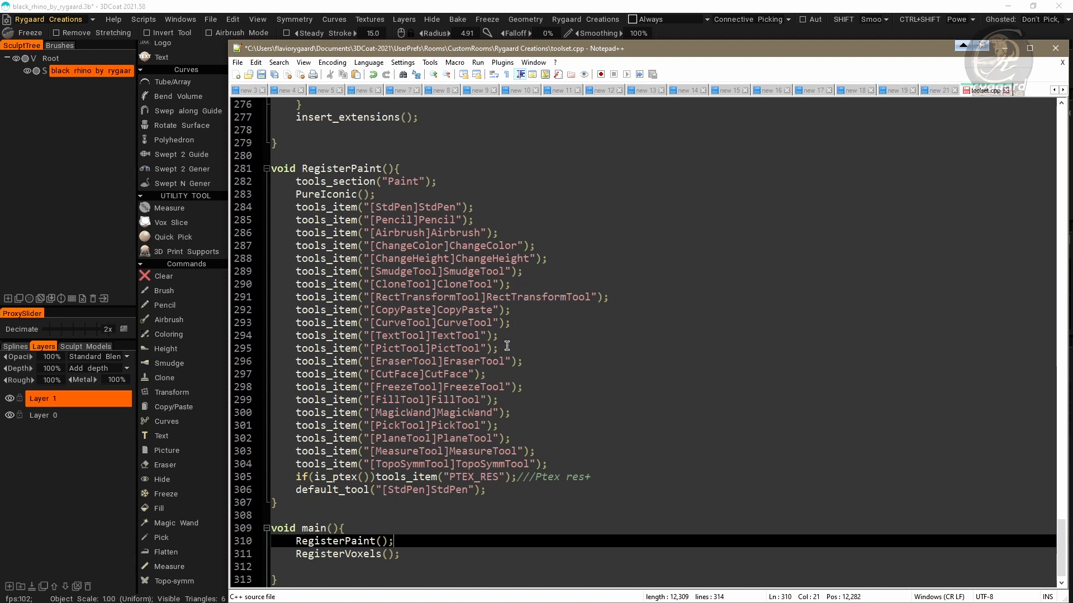
Step: Save and close toolset.cpp, and return to 3DCoat
click(261, 75)
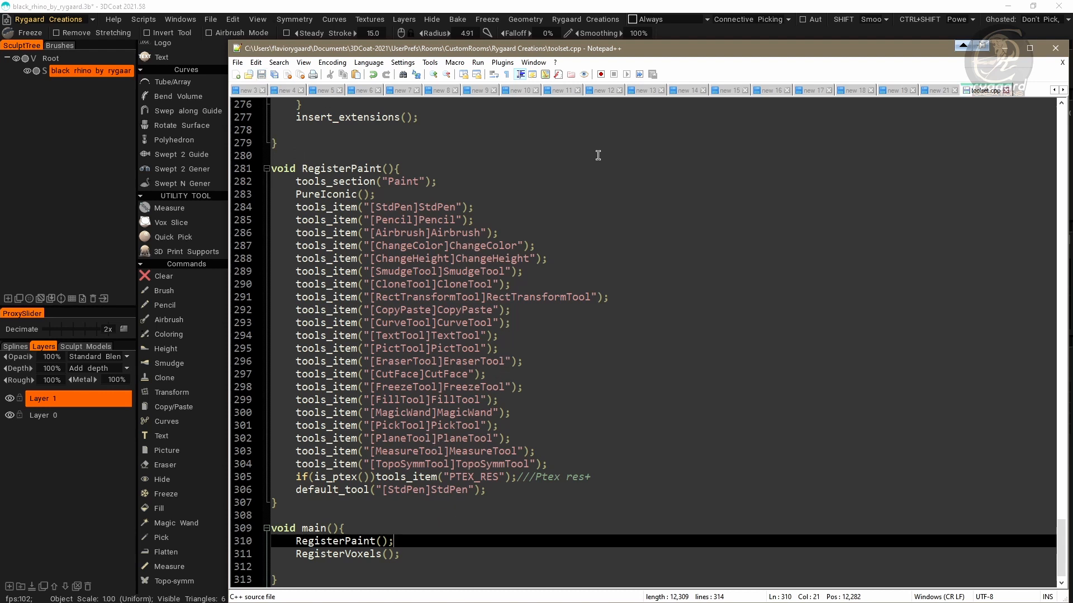
click(1006, 91)
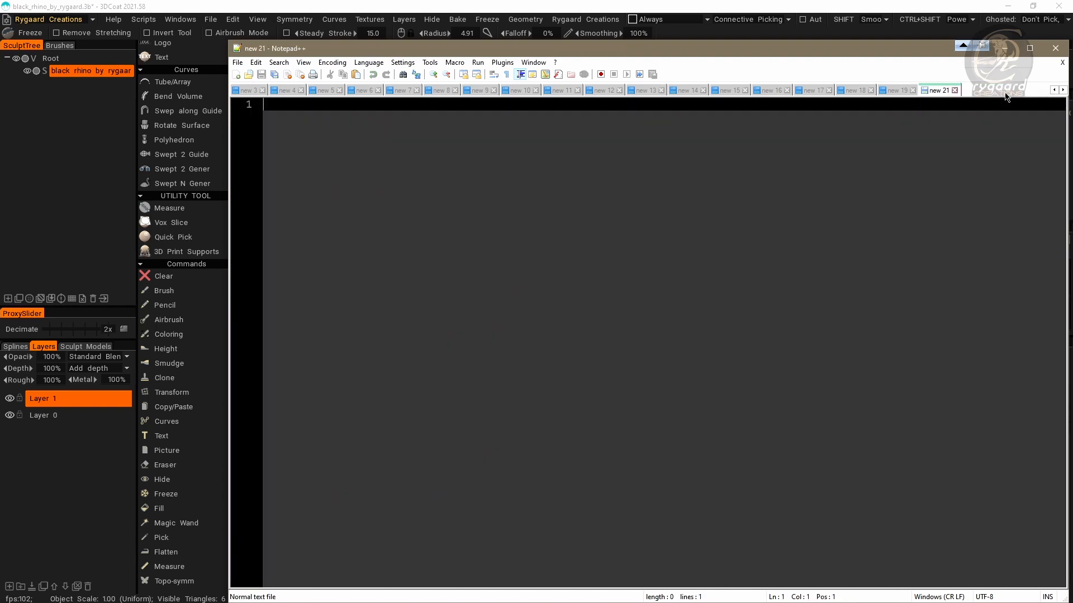
click(1004, 48)
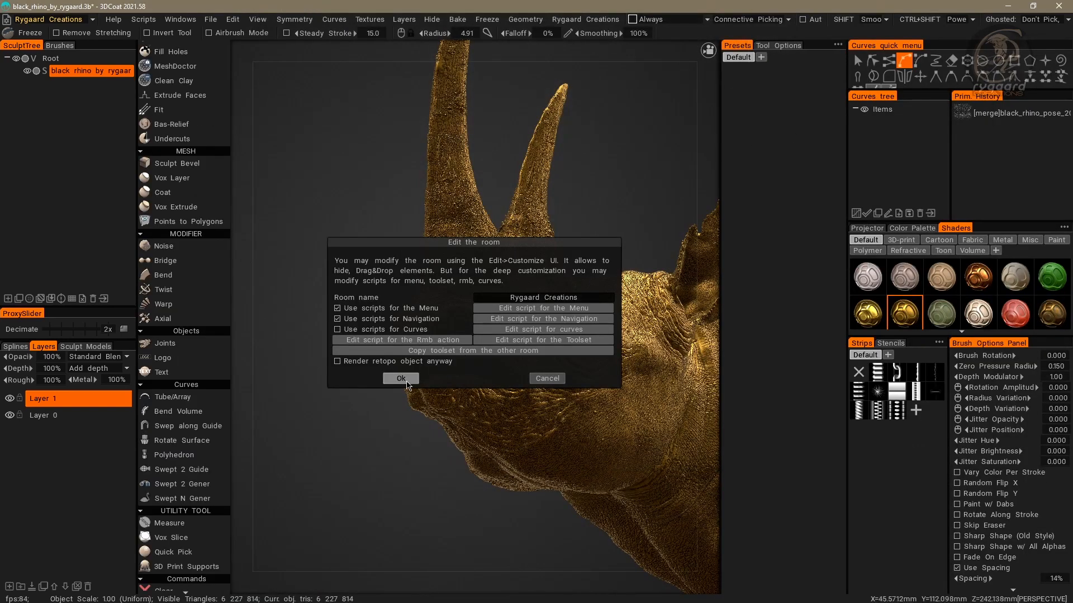
Step: Accept the room edit dialog and check the Paint section at the start of the tool list
click(402, 379)
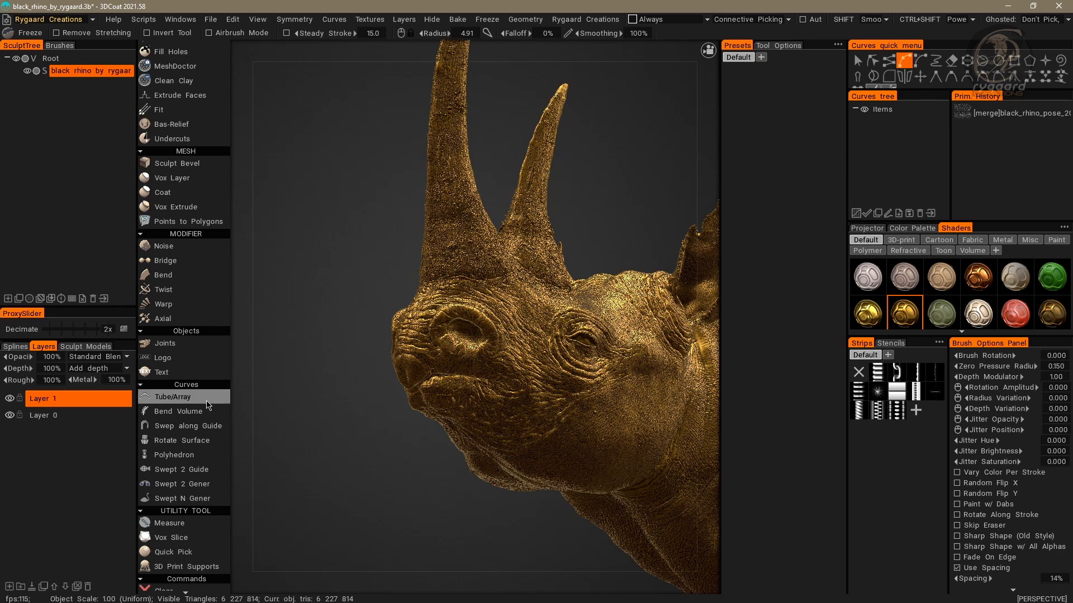
scroll(208, 405, up, 20)
scroll(207, 406, up, 10)
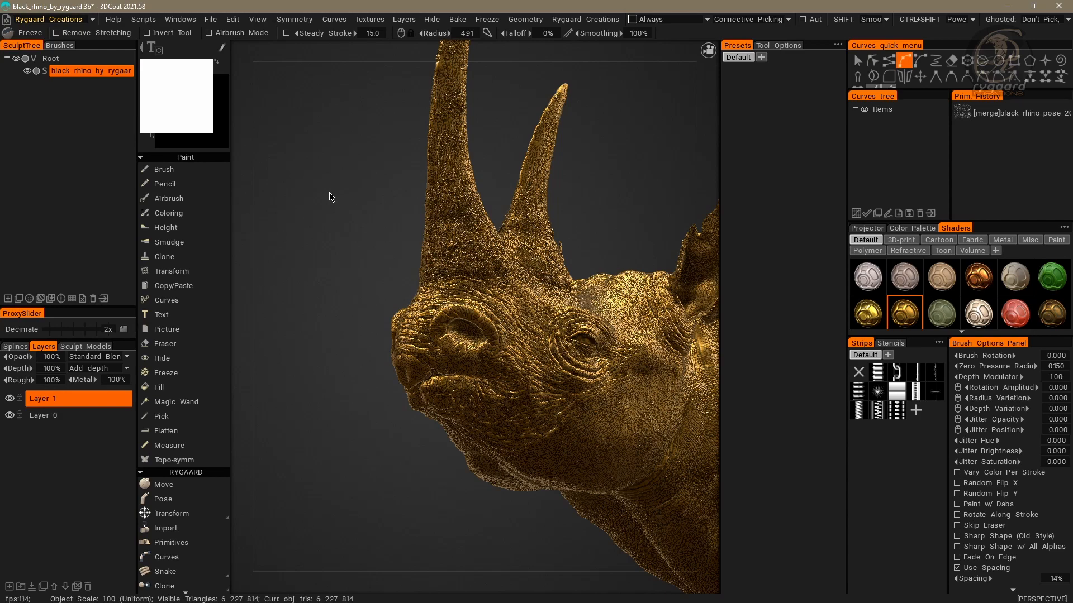
Step: Turn on UI customizing and group the Pencil, Airbrush and Coloring tools under Brush in the Paint section
click(233, 19)
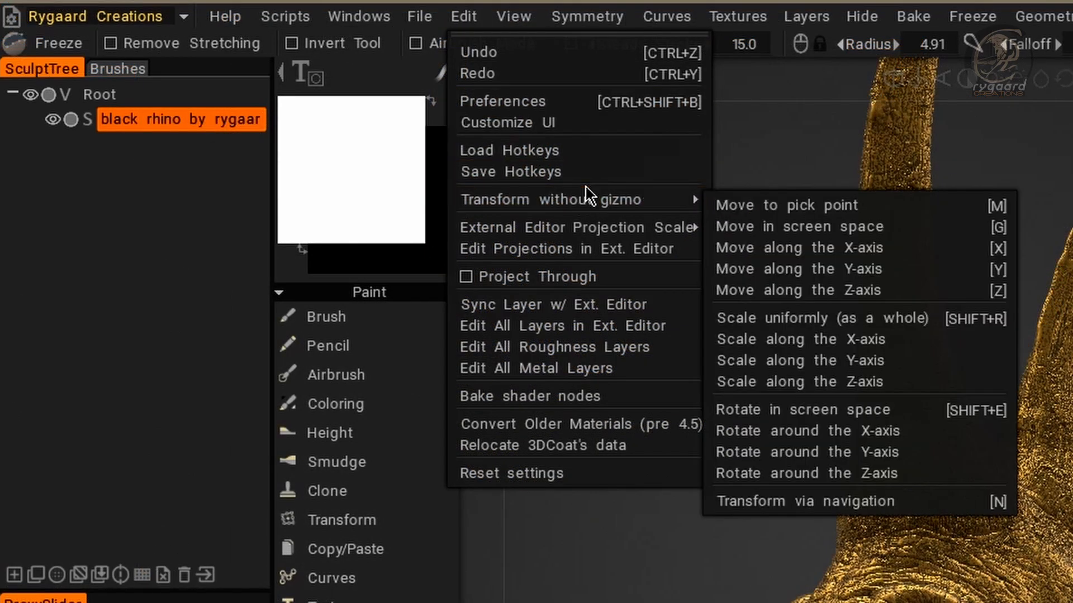
click(606, 124)
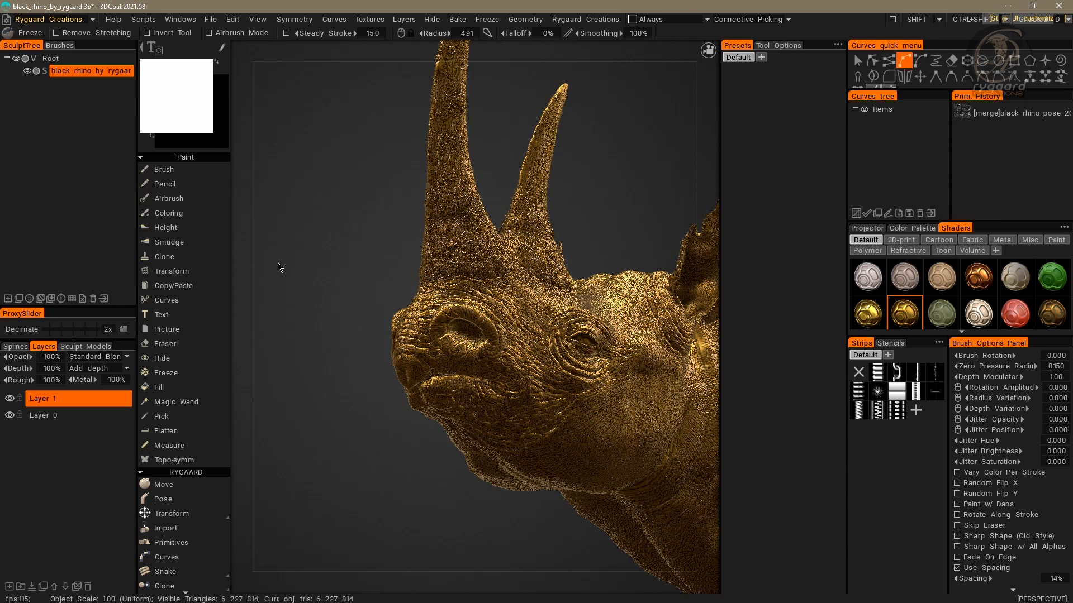
drag(220, 186, 230, 171)
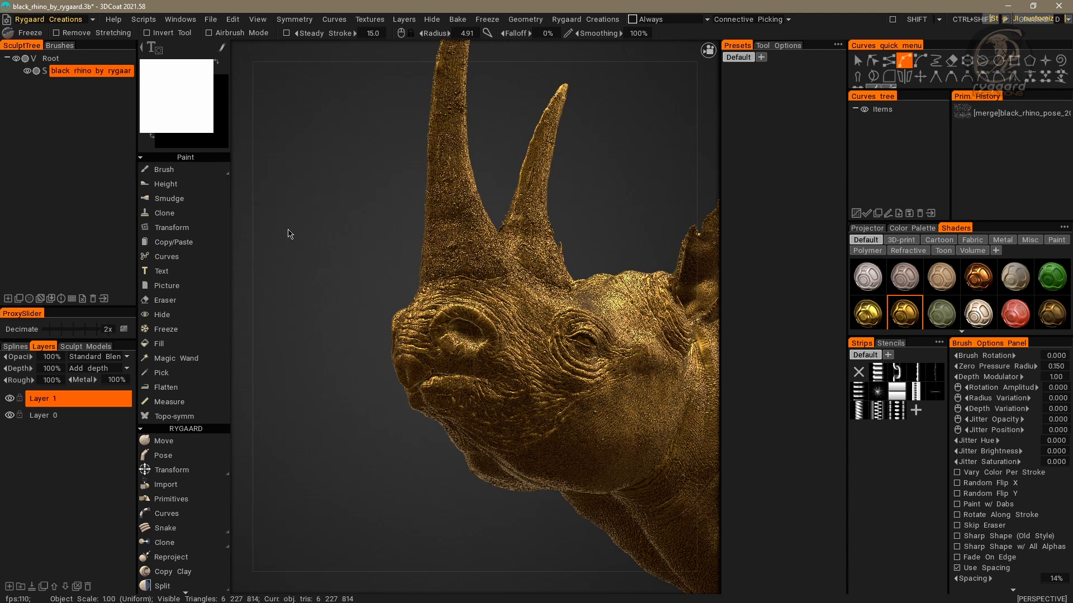
Step: Reorder the Paint tools after Brush as Magic Wand, Pick, Freeze, Hide, Clone and Fill, grouping Transform and Copy/Paste under Clone
drag(222, 359, 189, 181)
mouse_move(222, 374)
mouse_down()
mouse_move(192, 192)
mouse_move(223, 350)
mouse_move(211, 228)
mouse_move(197, 237)
mouse_move(212, 246)
mouse_move(198, 231)
mouse_move(195, 243)
mouse_up()
mouse_move(223, 373)
mouse_down()
mouse_move(287, 316)
mouse_move(206, 253)
mouse_up()
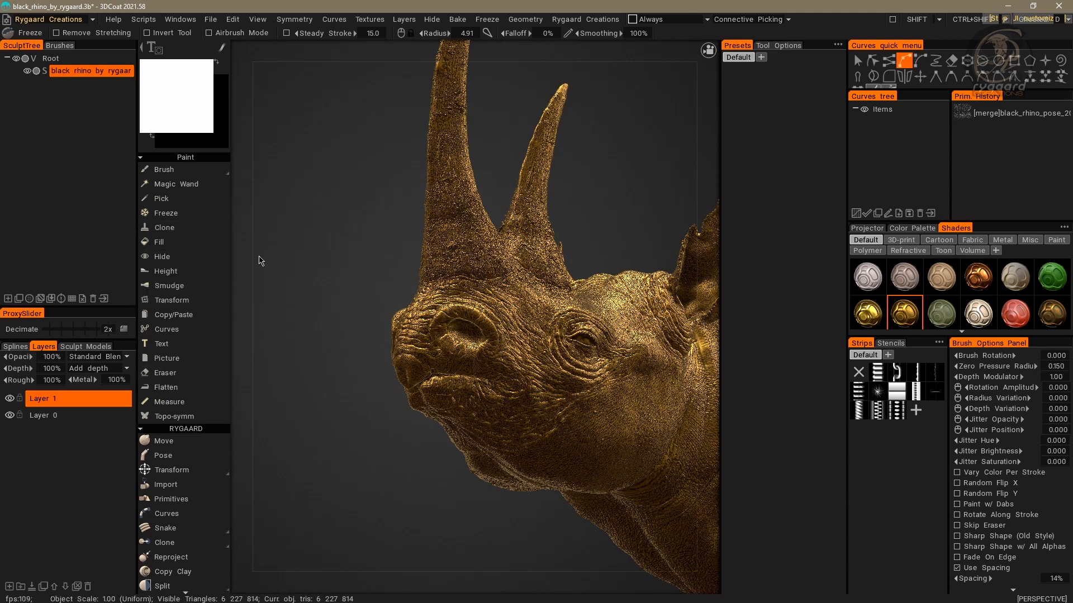
mouse_move(223, 315)
mouse_down()
mouse_move(287, 314)
mouse_move(214, 229)
mouse_move(287, 313)
mouse_move(214, 231)
mouse_move(187, 228)
mouse_up()
click(219, 257)
Step: Group the Eraser, Measure, Flatten and Topo-symm tools under Hide in the Paint section
mouse_move(221, 343)
mouse_down()
mouse_move(213, 241)
mouse_move(197, 232)
mouse_move(219, 231)
mouse_up()
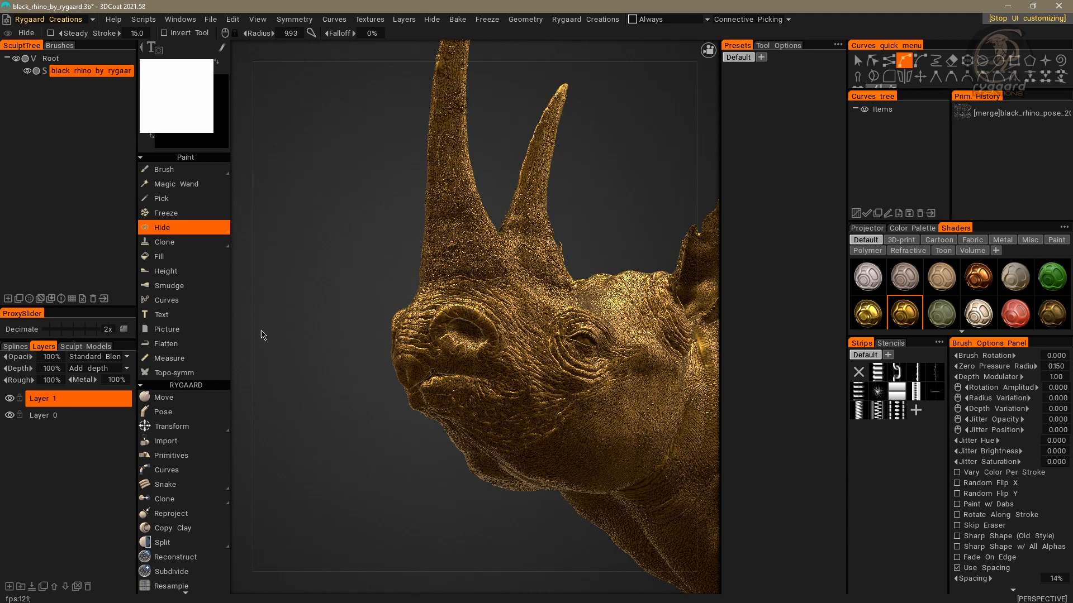
drag(222, 356, 223, 232)
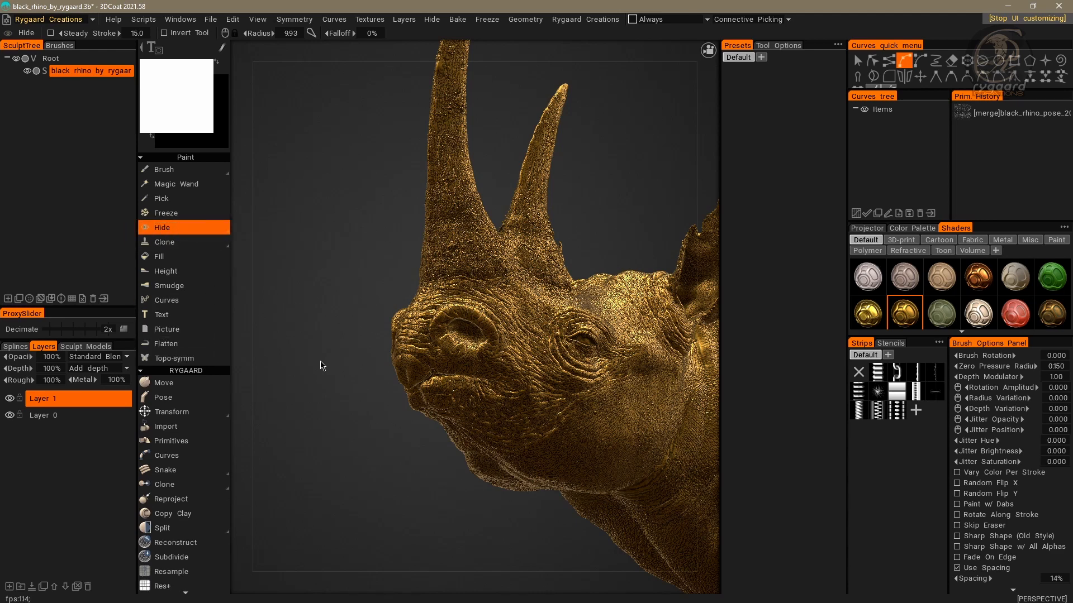
drag(222, 343, 223, 232)
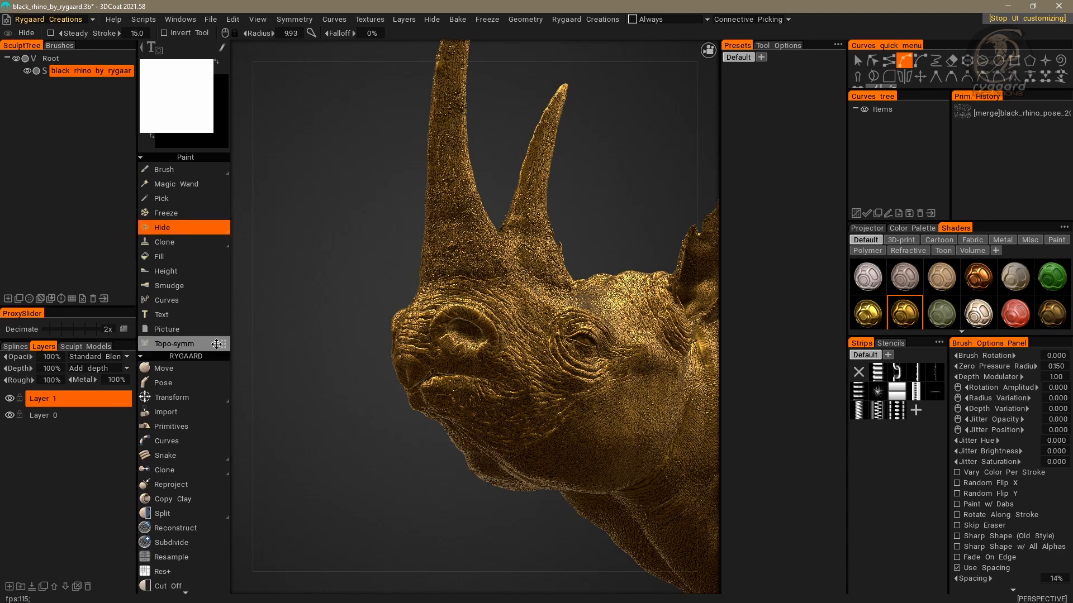
drag(221, 344, 224, 233)
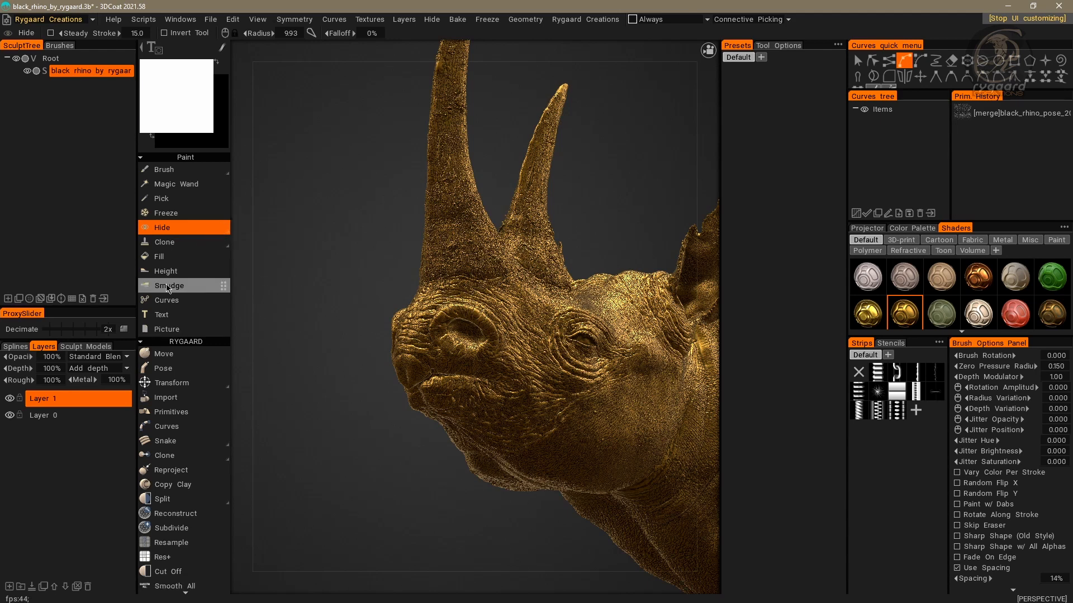
Step: Group Height, Smudge, Curves, Text and Picture under Fill, and select the Freeze tool in the RYGAARD section
drag(215, 269, 223, 257)
drag(223, 300, 245, 303)
click(169, 527)
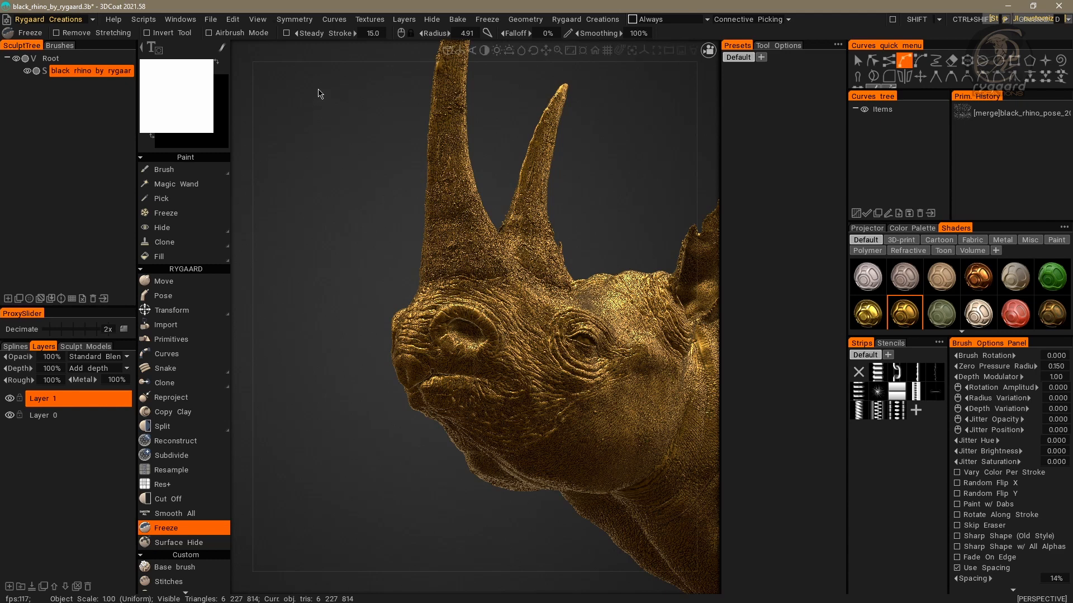
Step: Stop UI customizing and show the tools grouped under Brush
click(232, 19)
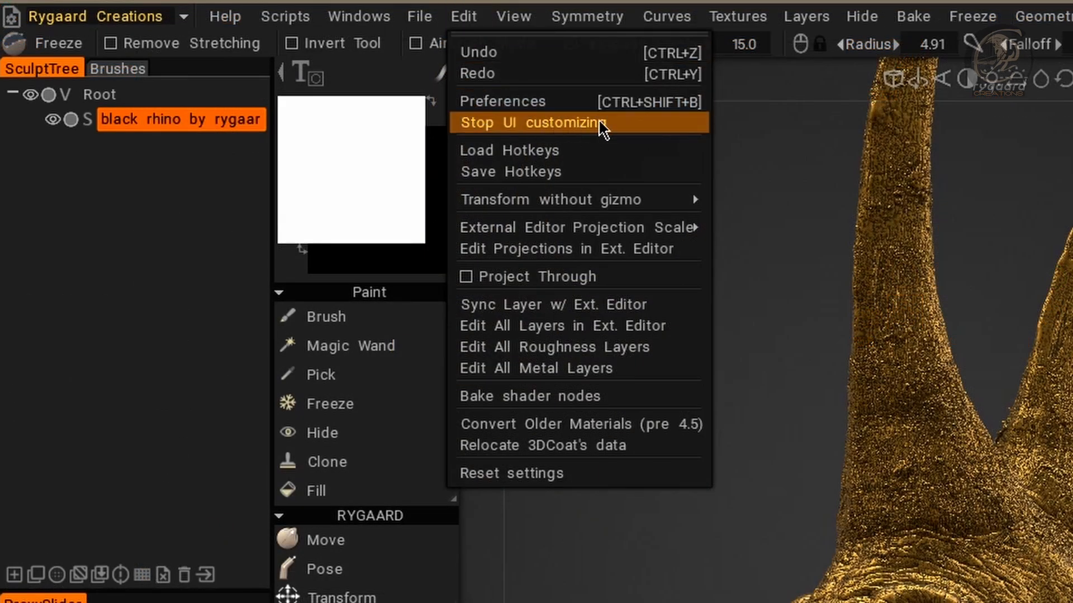
click(569, 122)
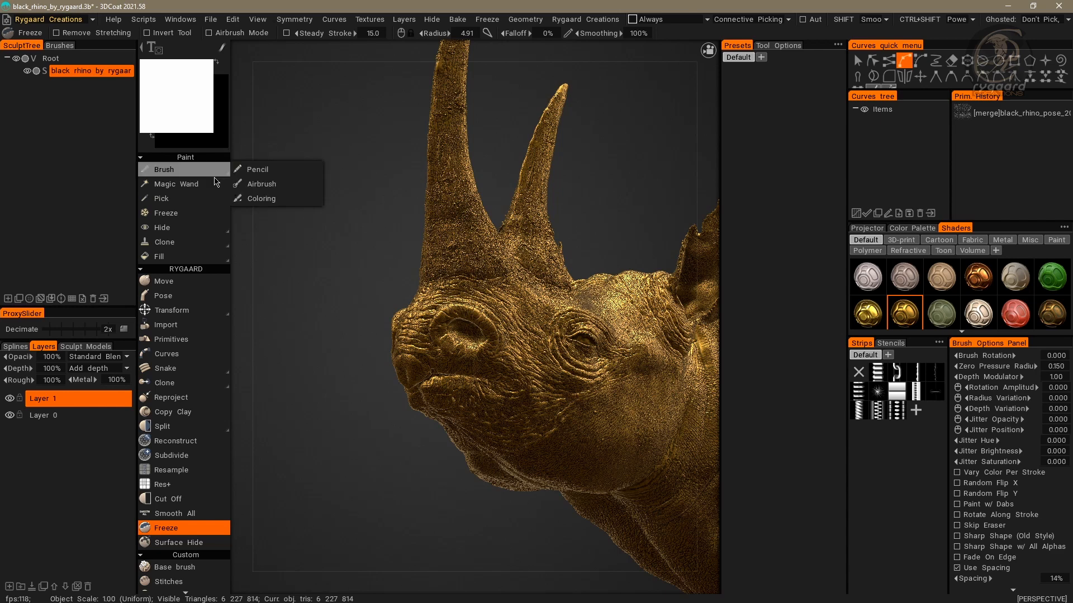
mouse_move(195, 168)
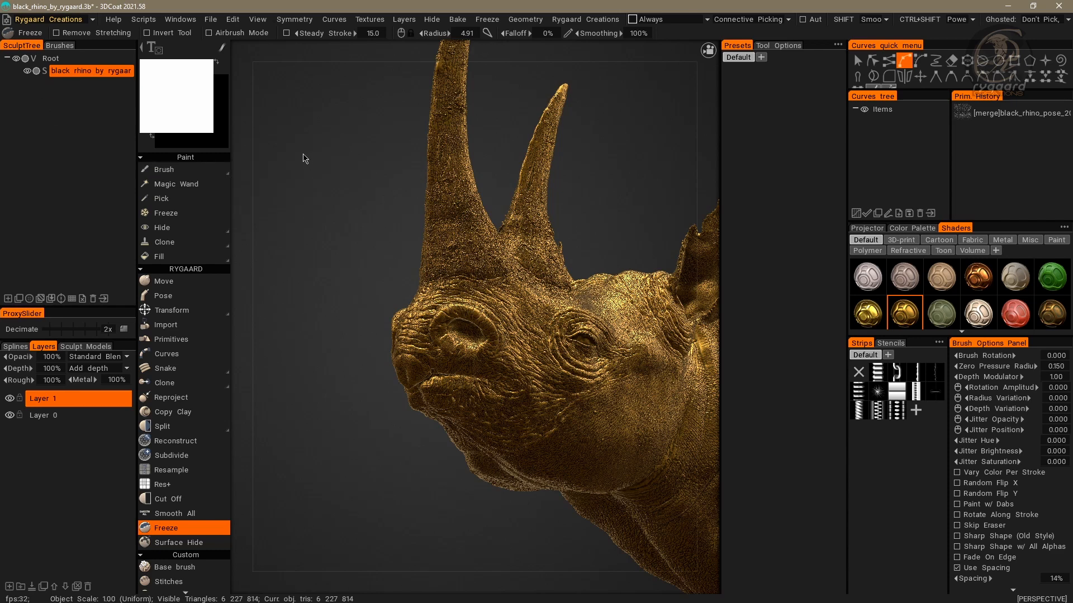
Step: Reopen the room's toolset script and place the cursor after the opening brace of RegisterPaint()
click(7, 19)
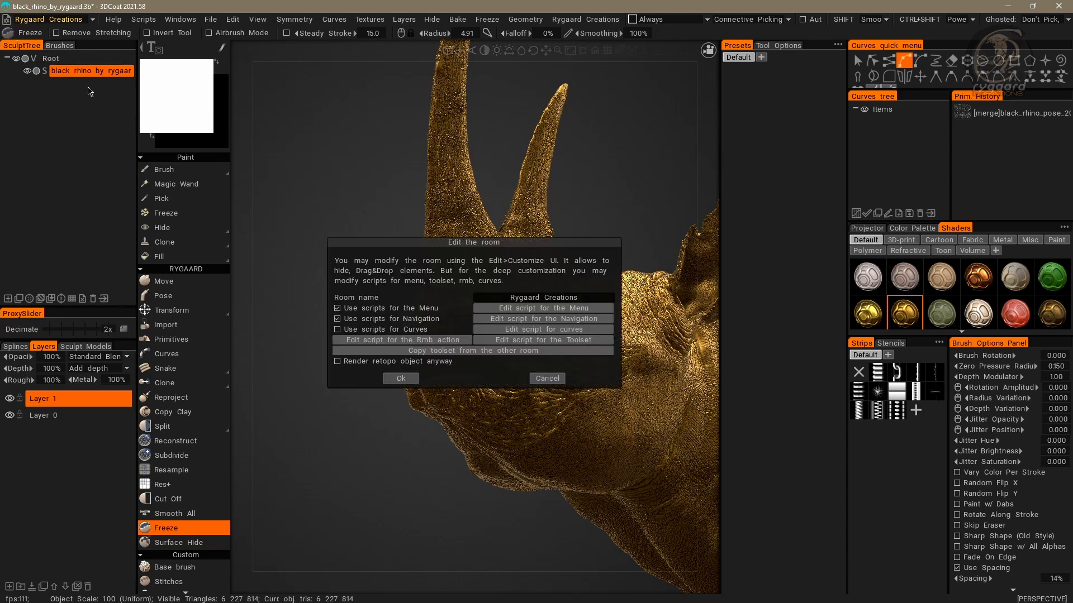
click(572, 340)
drag(1061, 147, 1061, 566)
click(358, 137)
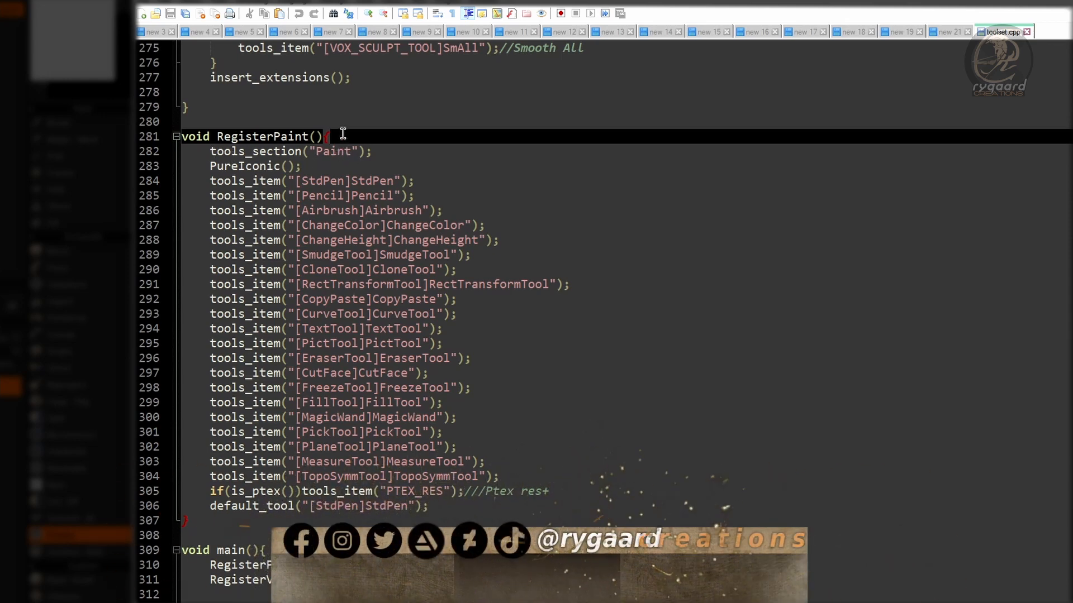
Step: Wrap the body of RegisterPaint() in an IF(is_surface() || is_proxy()) { } block, closing it after the default_tool line
key(Return)
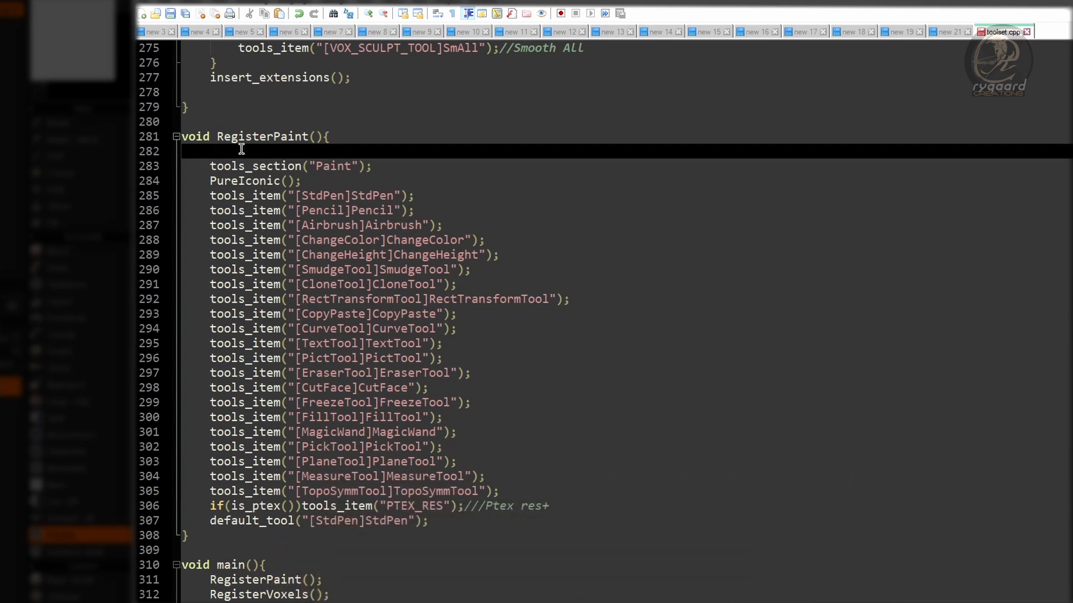
text(IF(is_surface() || is_proxy()) {)
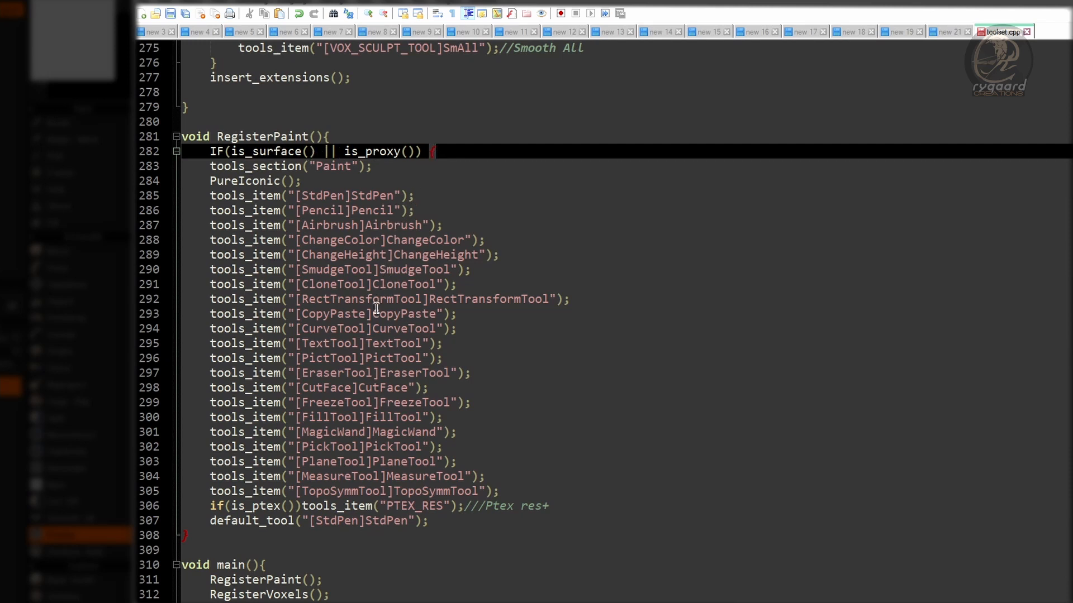
scroll(376, 308, down, 1)
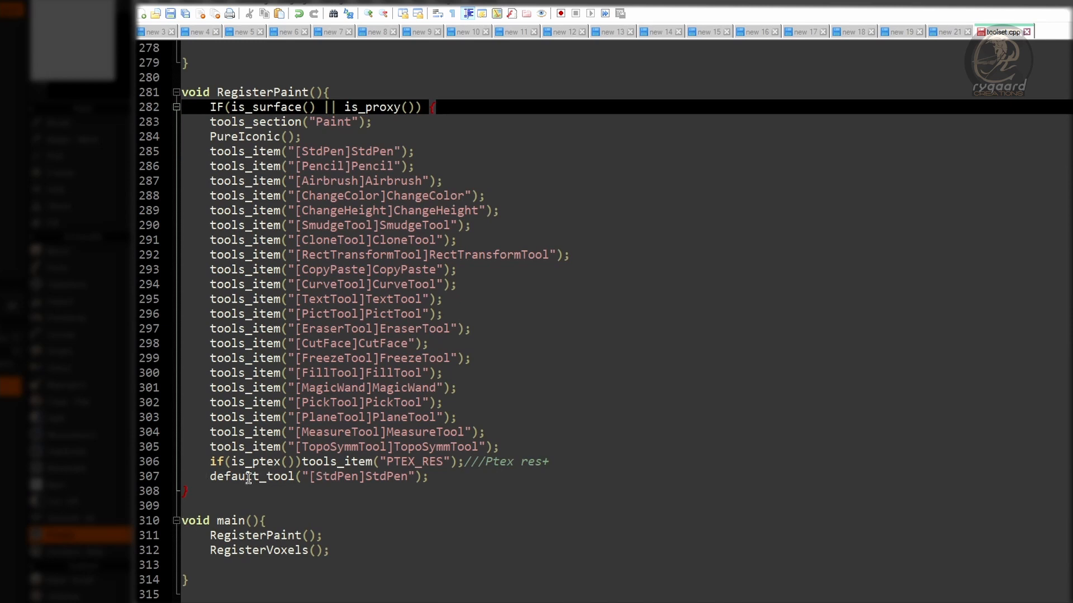
click(434, 478)
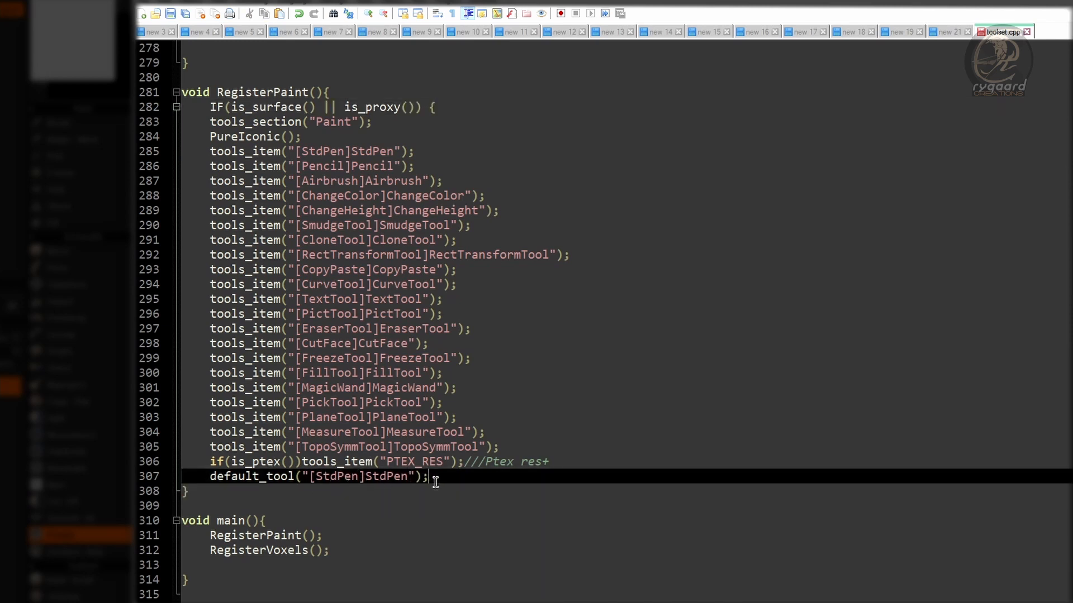
key(Return)
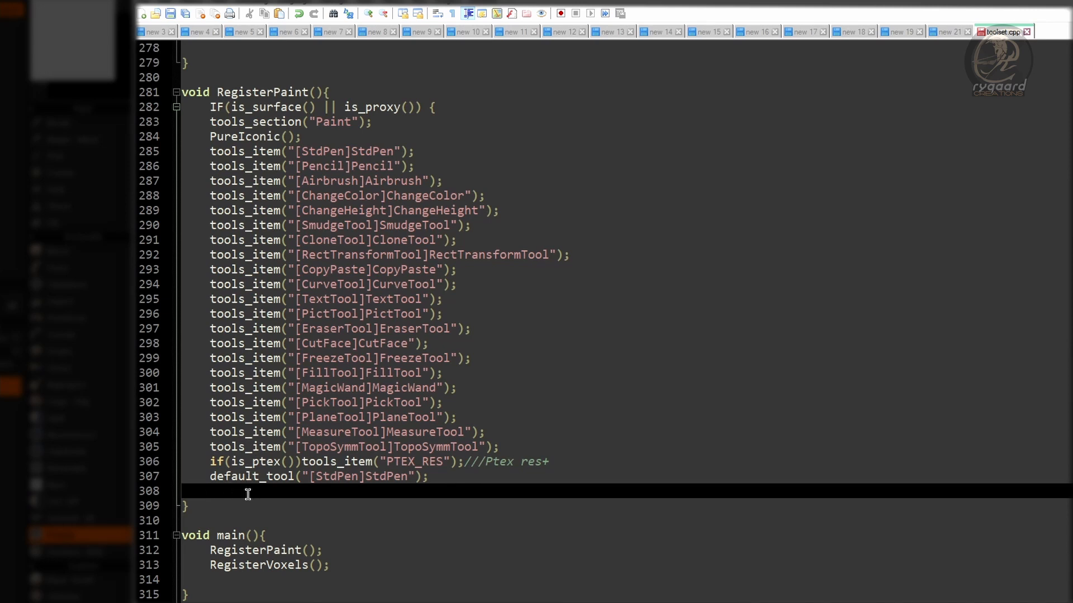
text(})
click(451, 106)
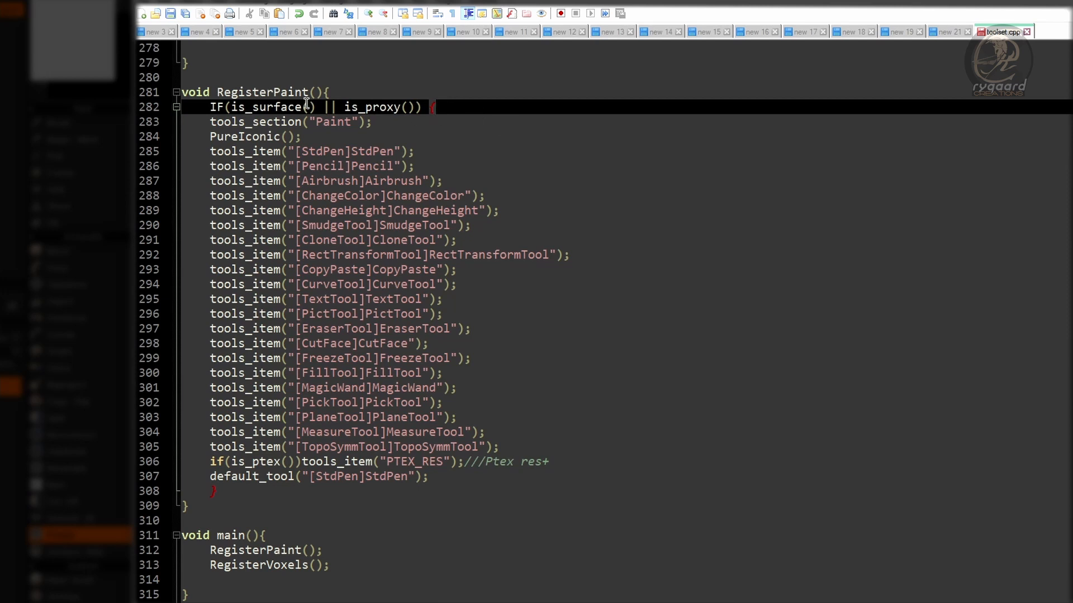
Step: Indent every line inside the new condition block one level, from tools_section("Paint") through the default_tool line
click(206, 123)
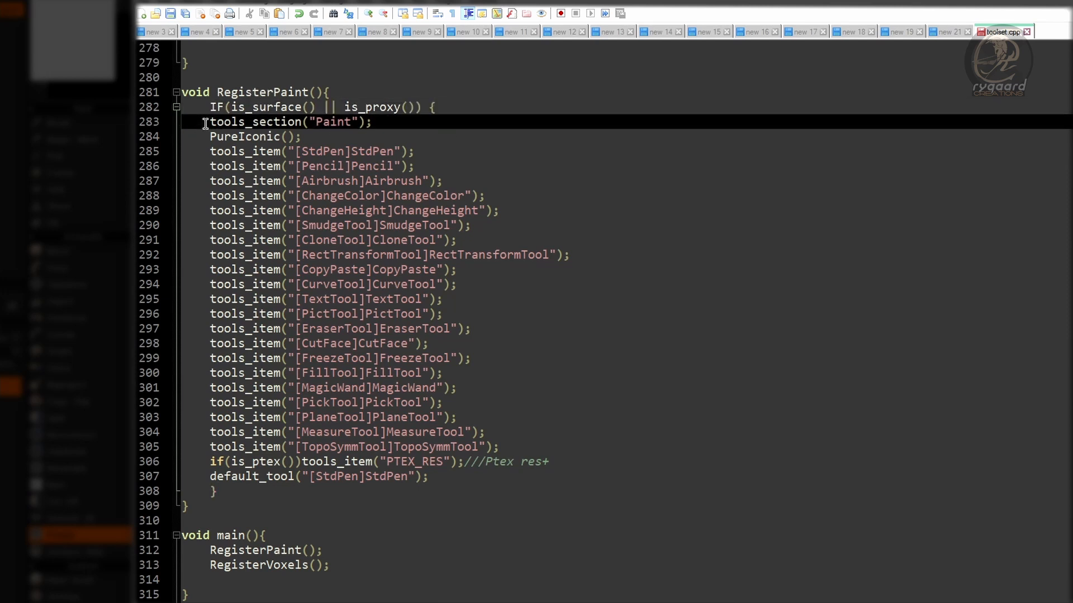
key(Tab)
key(Down)
key(Tab)
key(Down)
key(Tab)
key(Down)
key(Tab)
key(Down)
key(Tab)
key(Down)
key(Tab)
key(Down)
key(Tab)
key(Down)
key(Tab)
key(Down)
key(Tab)
key(Down)
key(Tab)
key(Down)
key(Tab)
key(Down)
key(Tab)
key(Down)
key(Tab)
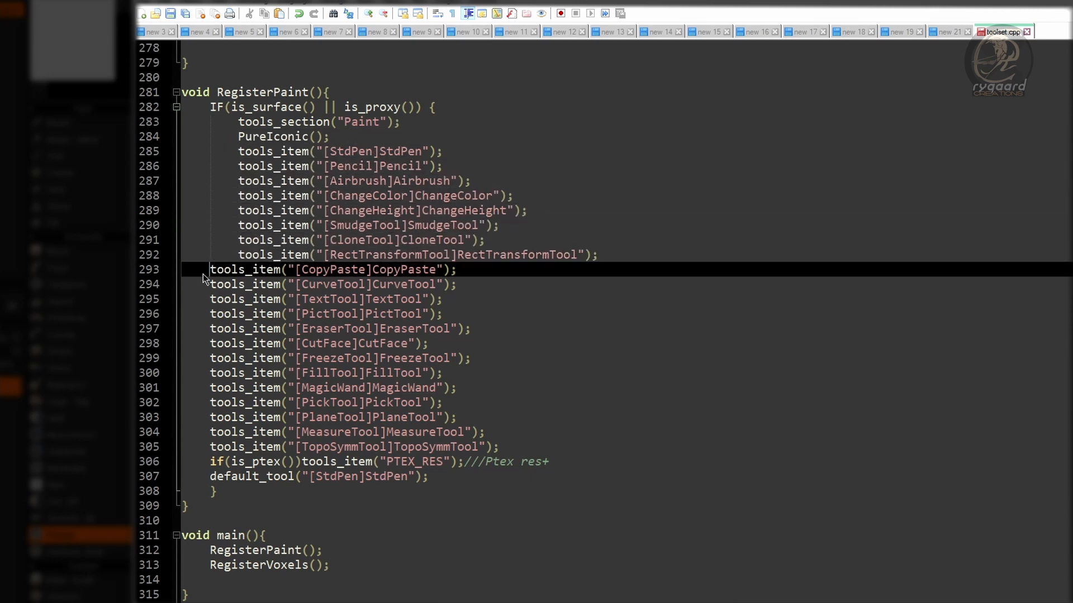
key(Down)
key(Tab)
key(Down)
key(Tab)
key(Down)
key(Tab)
key(Down)
key(Tab)
key(Down)
key(Tab)
key(Down)
key(Tab)
key(Down)
key(Tab)
key(Down)
key(Tab)
key(Down)
key(Tab)
key(Down)
key(Tab)
key(Down)
key(Tab)
key(Down)
key(Tab)
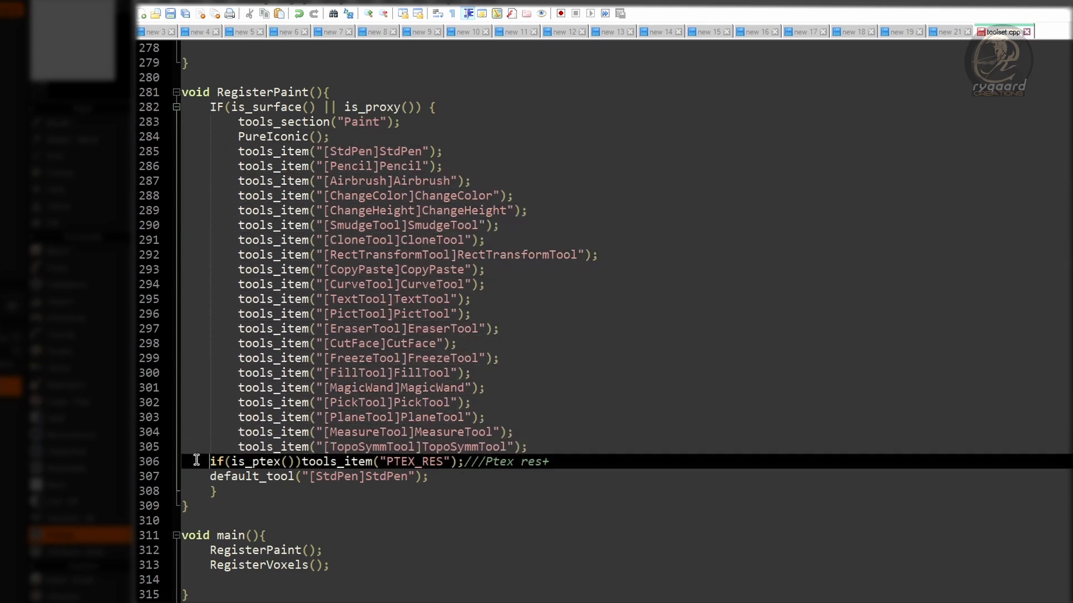
key(Down)
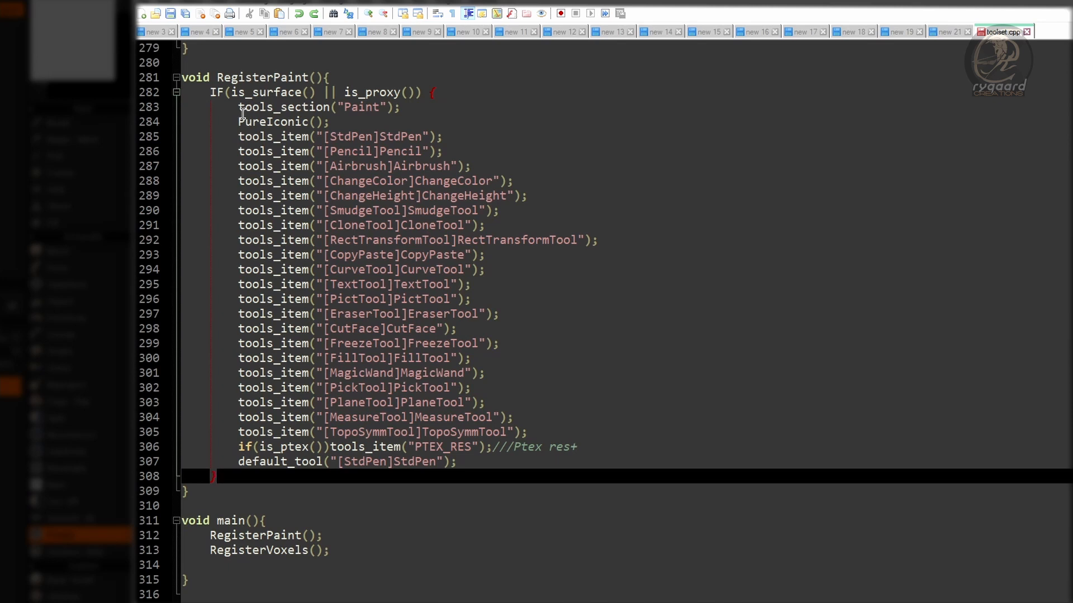
Step: Change the uppercase IF of the surface/proxy condition to lowercase "if"
drag(211, 91, 223, 91)
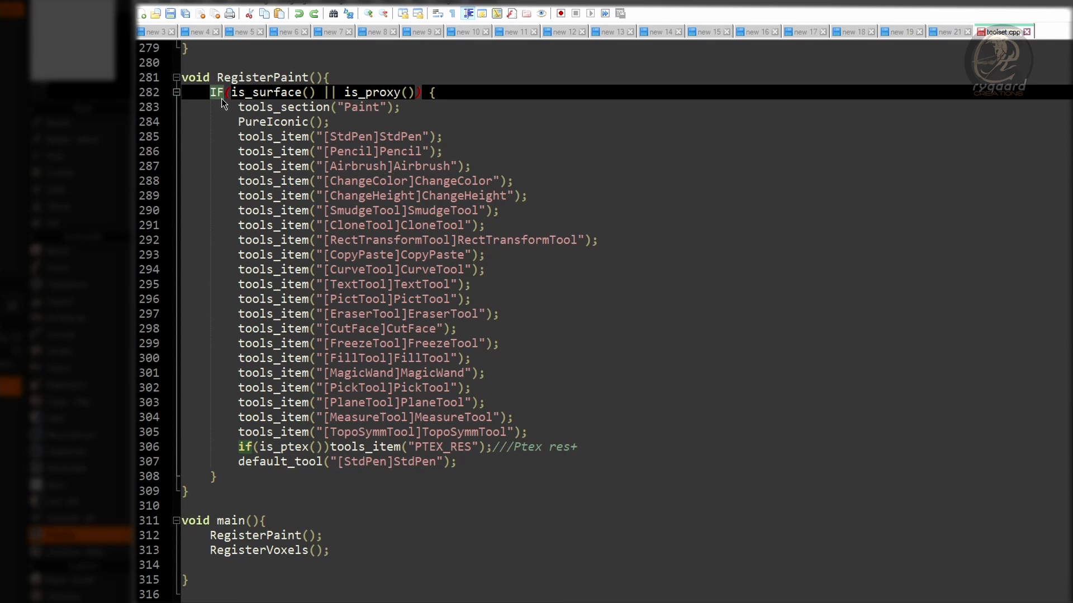
text(if)
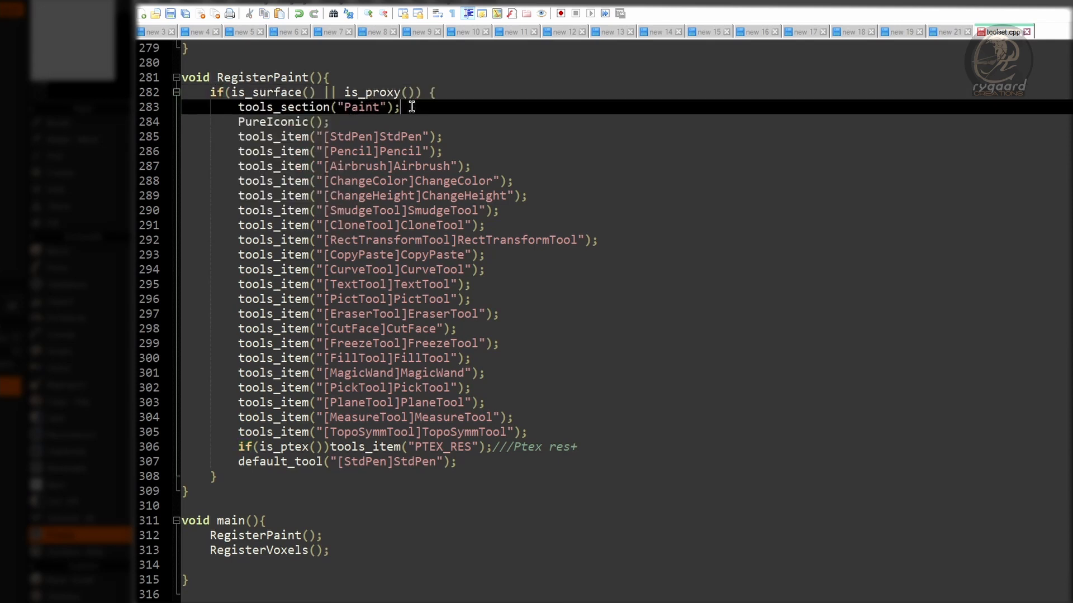
click(412, 107)
click(438, 93)
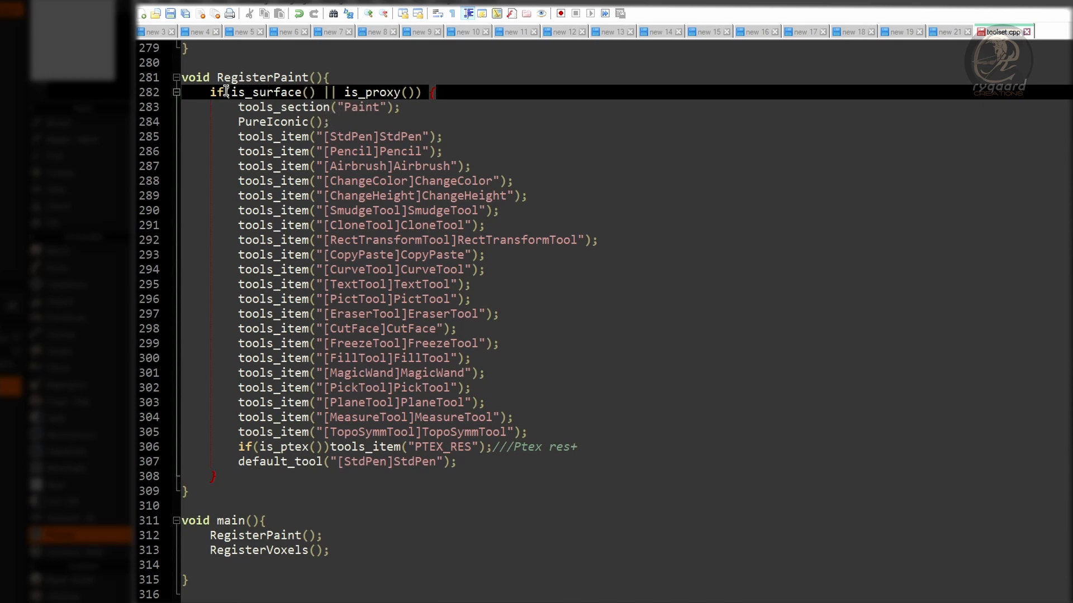
Step: Examine the is_surface() and is_proxy() conditions and the Paint tool lines they enclose in RegisterPaint()
drag(231, 92, 400, 92)
click(345, 92)
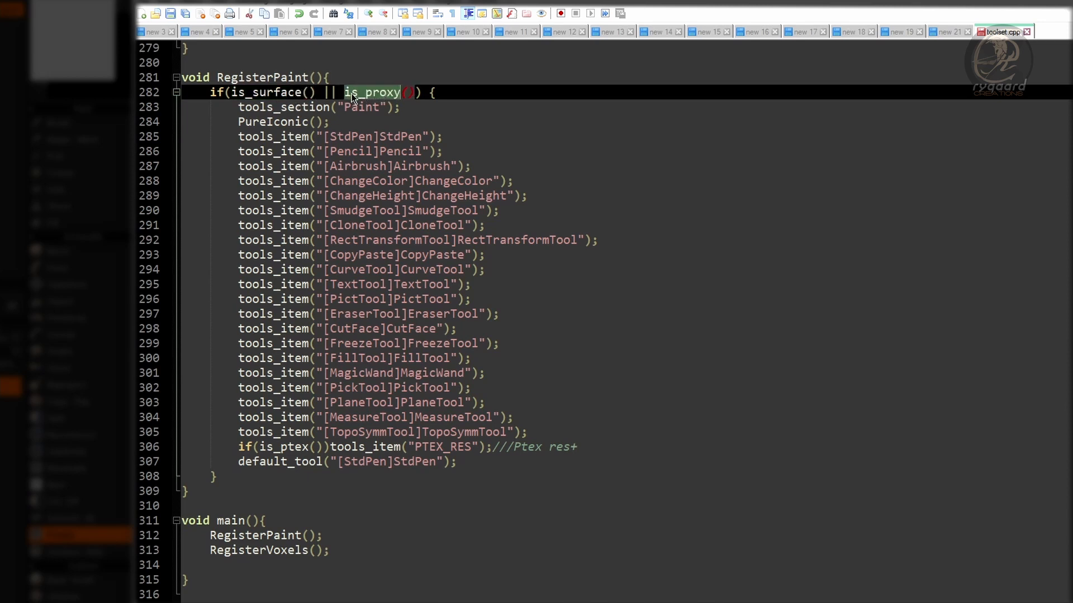
click(230, 107)
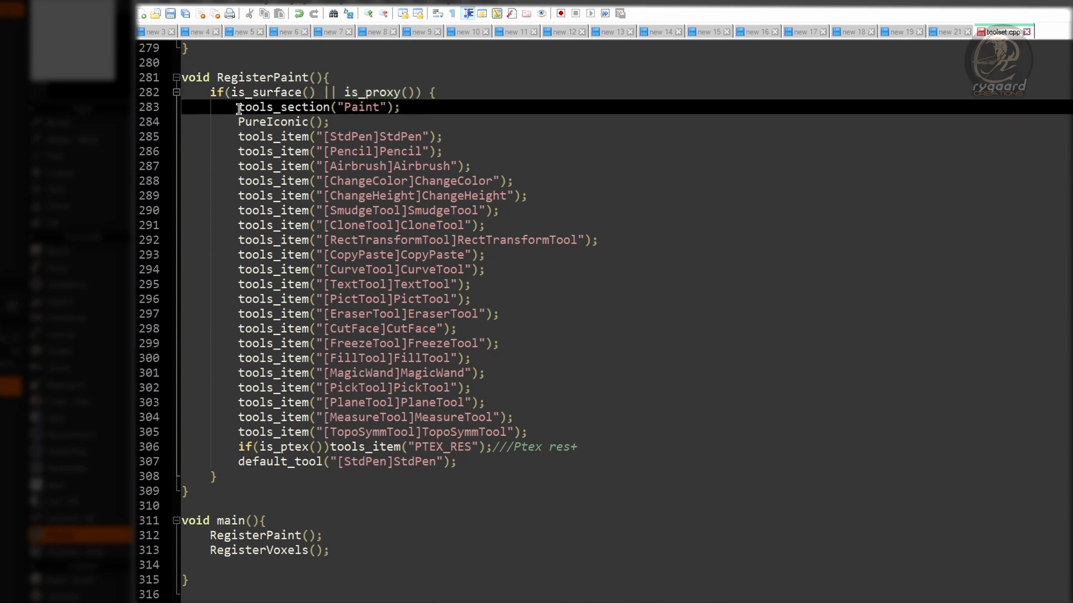
drag(239, 108, 461, 457)
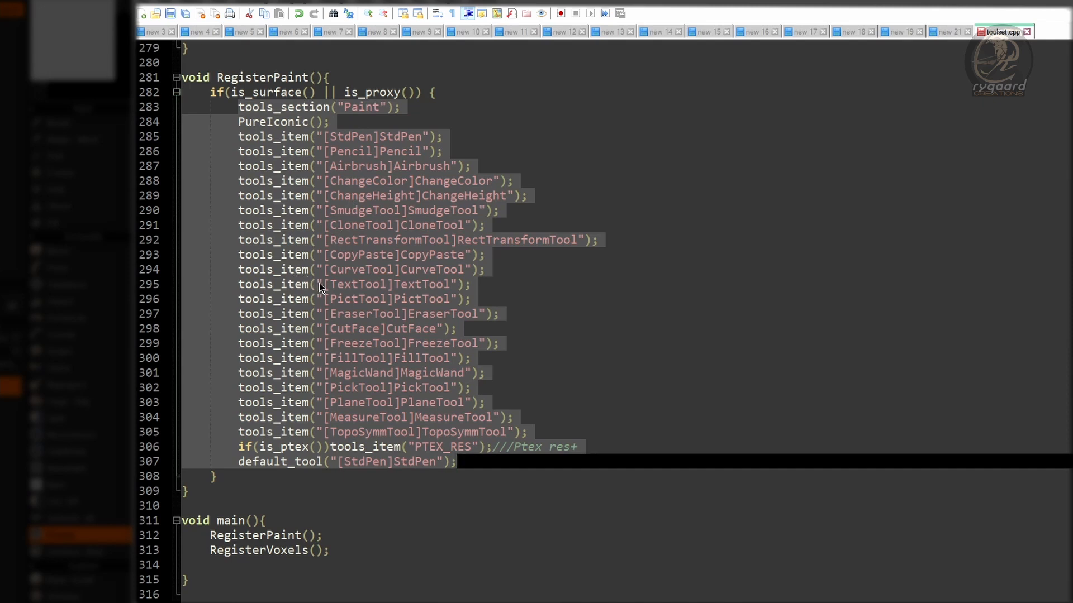
click(237, 89)
drag(231, 93, 302, 94)
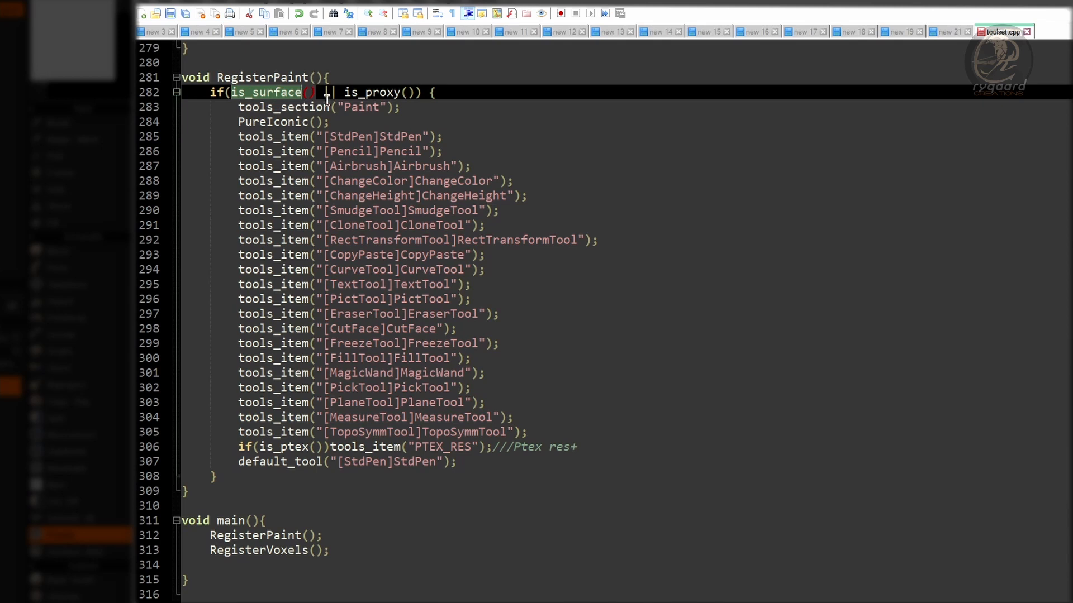
drag(343, 92, 400, 95)
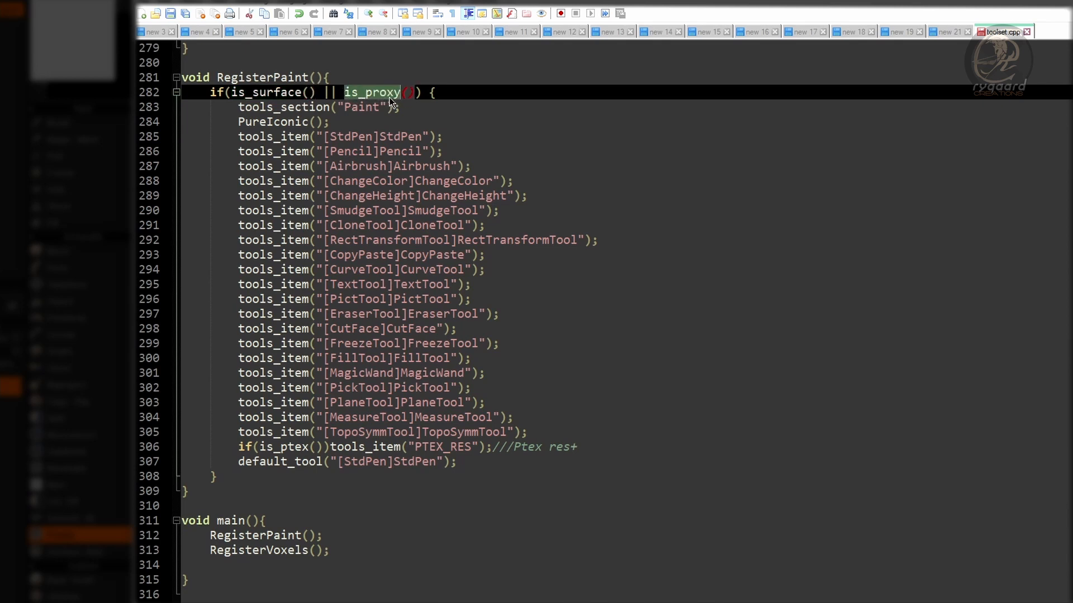
click(443, 93)
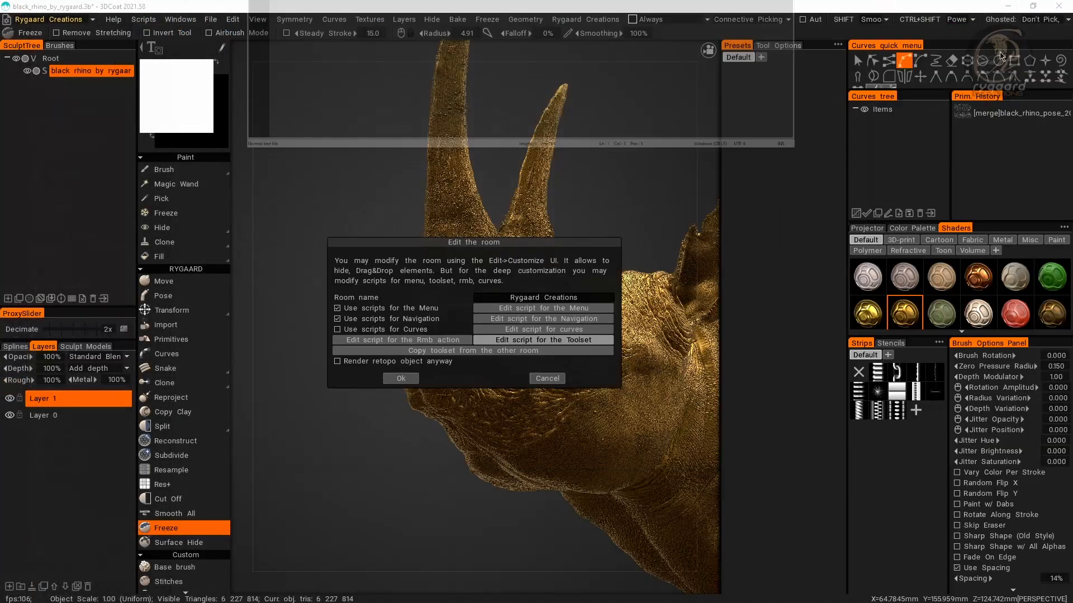
Step: Confirm the room edits in 3DCoat, and switch the rhino object to its 2x decimated proxy and back to full resolution
click(398, 379)
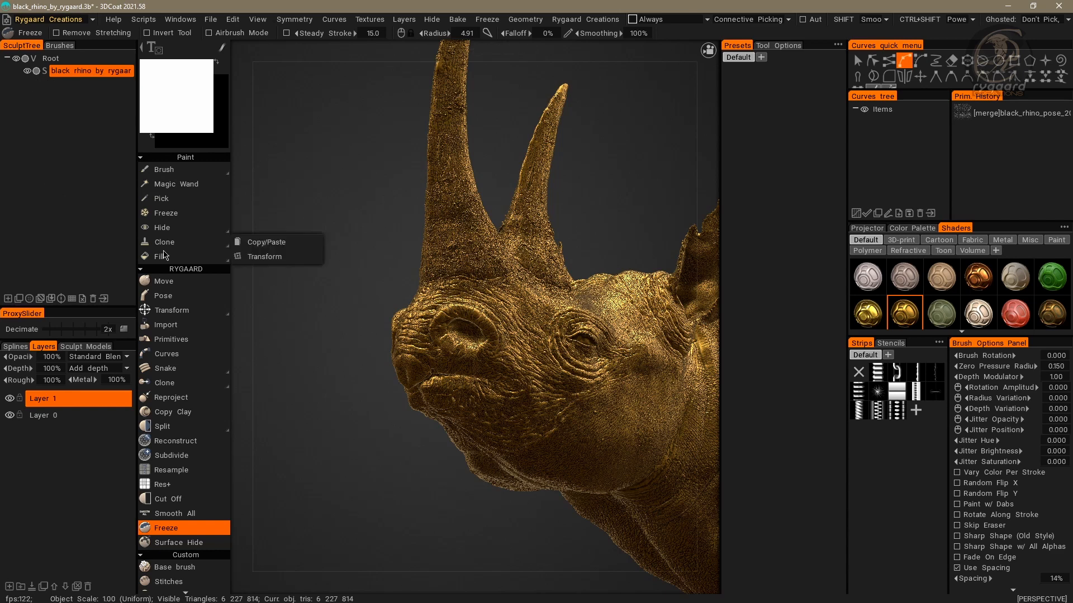
mouse_move(223, 241)
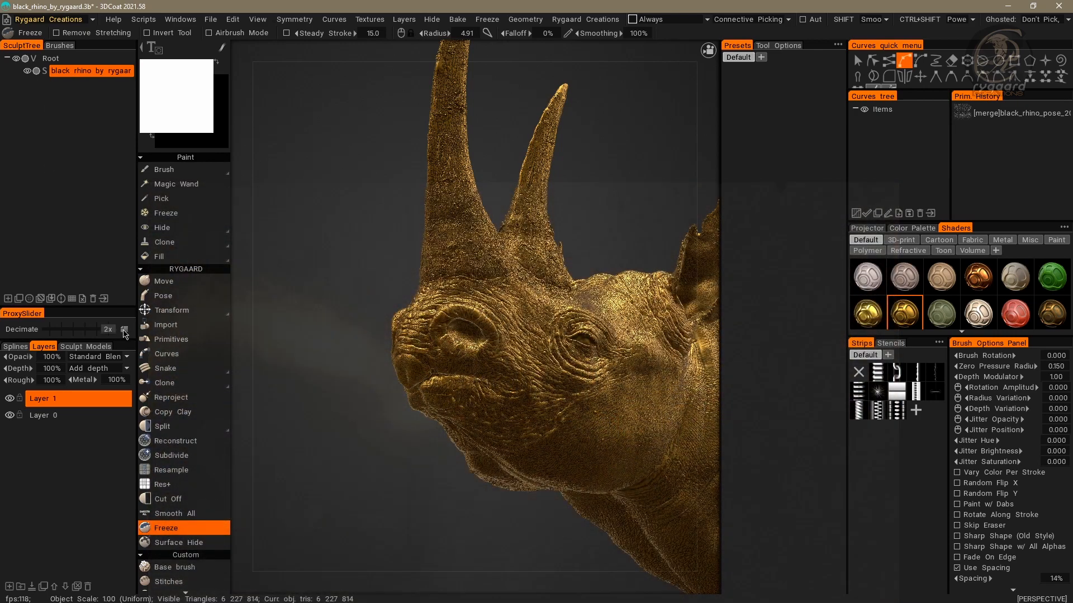
click(123, 330)
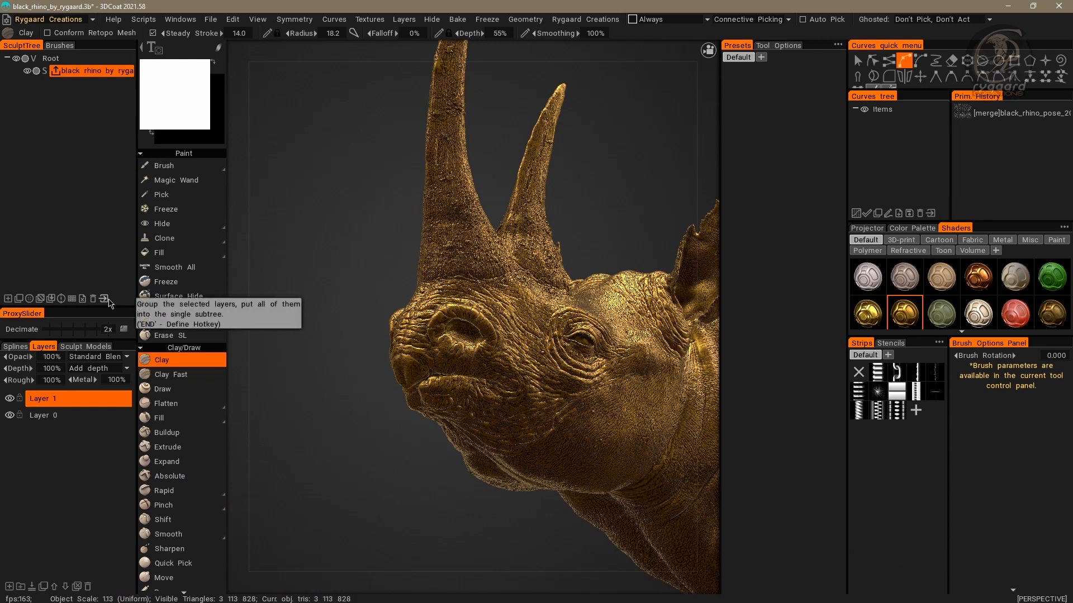
click(56, 70)
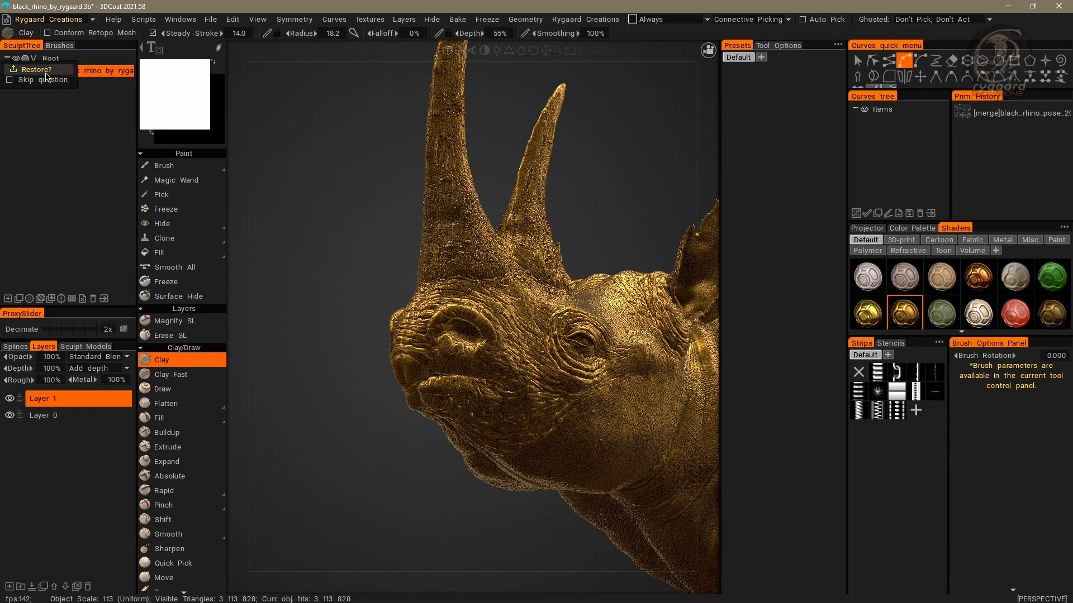
click(59, 68)
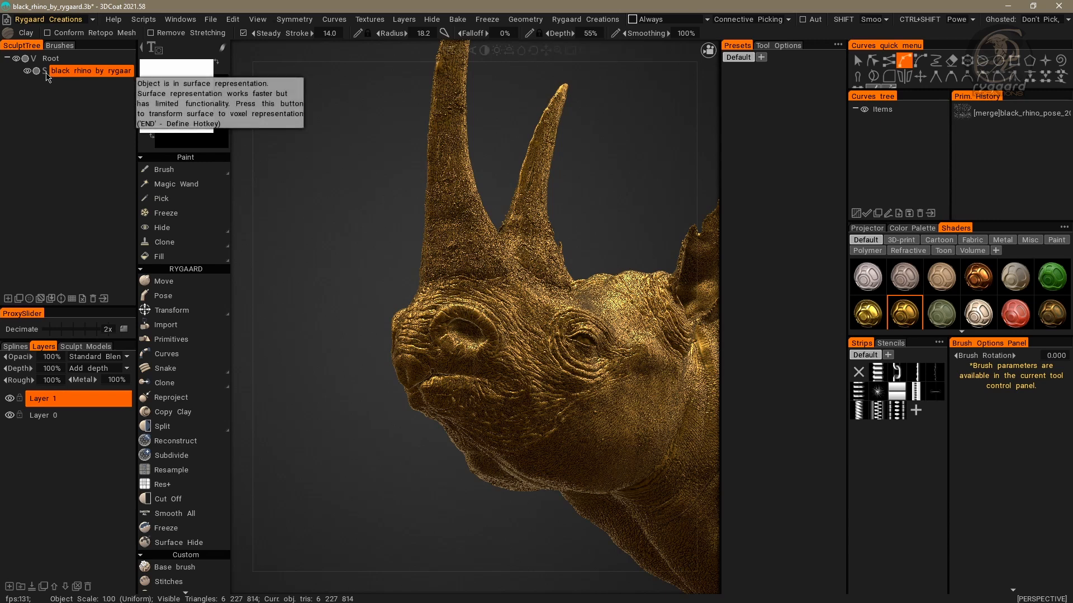
Step: Convert the rhino object from surface to voxels with a required poly count of 400000 and Auto close holes on
click(44, 71)
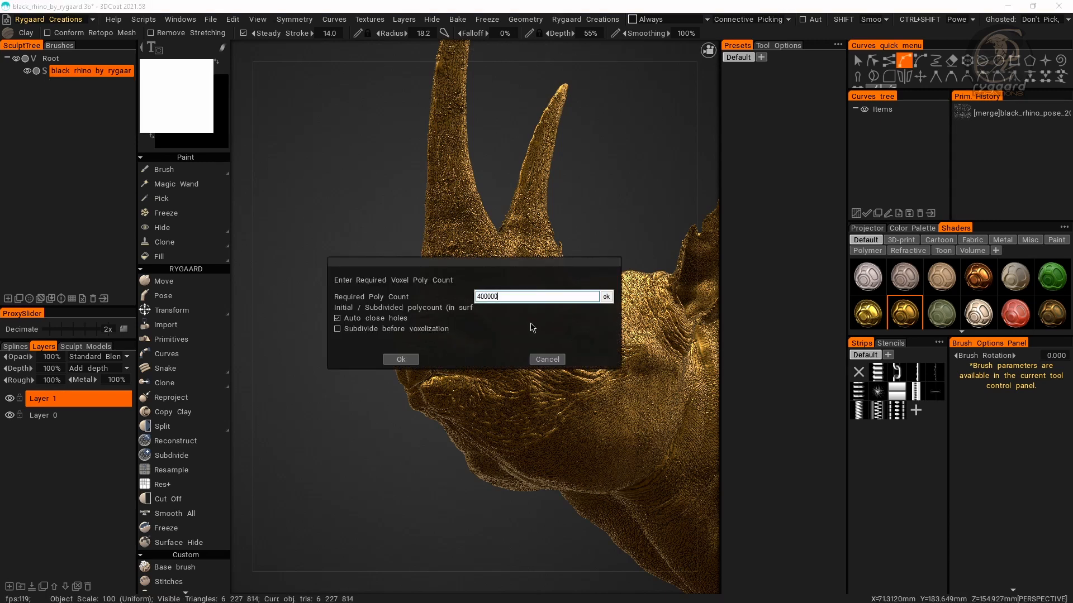
click(413, 358)
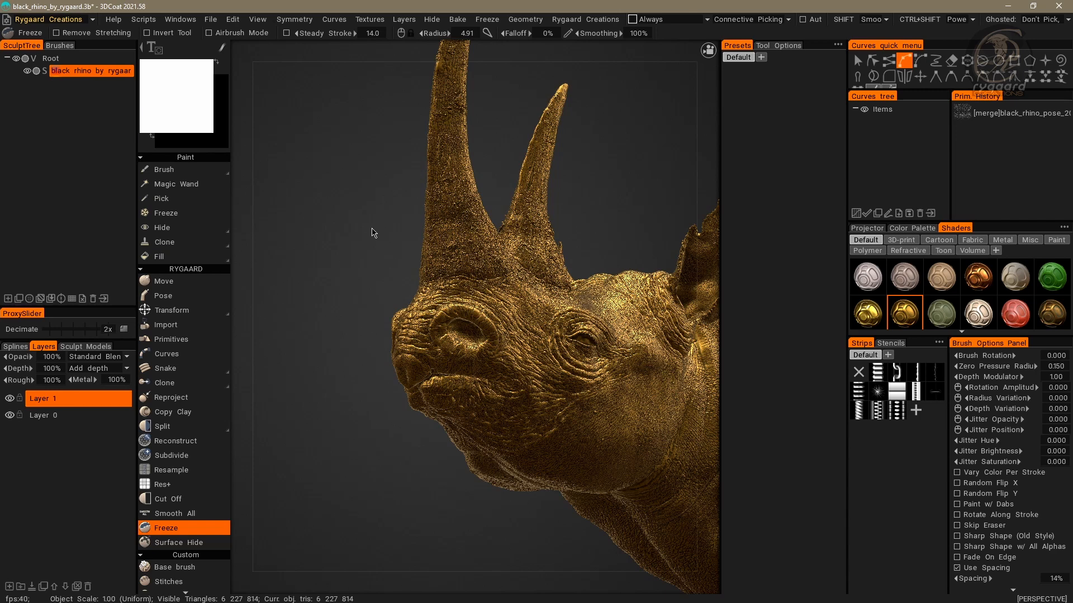
Step: Reopen the Rygaard Creations room's toolset script and go to the RegisterPaint() function
key(space)
click(7, 19)
click(584, 337)
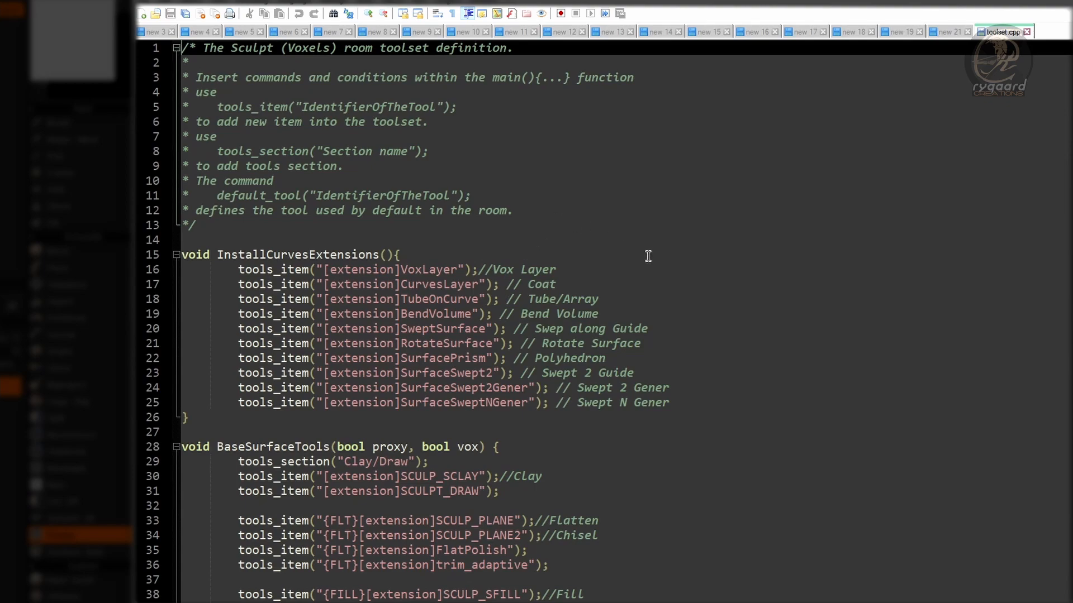
scroll(1064, 470, down, 20)
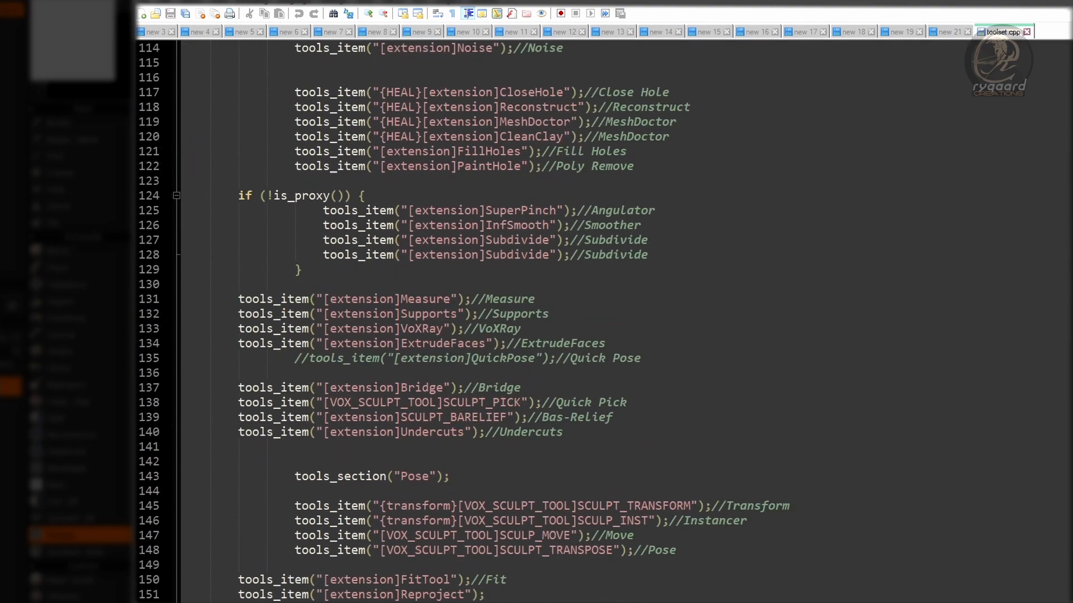
scroll(1063, 469, down, 17)
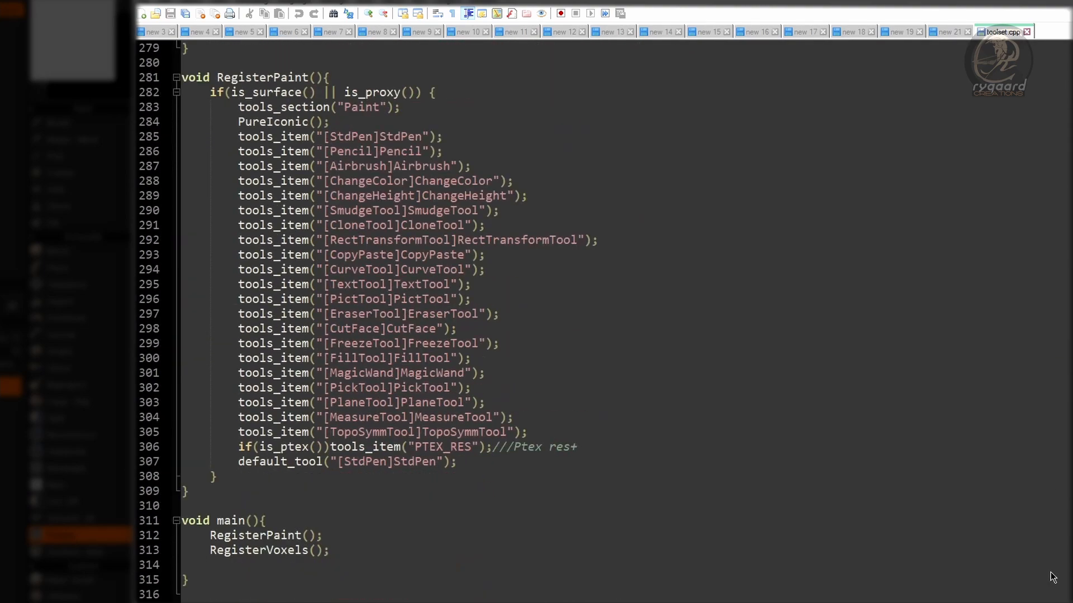
Step: Comment out the PureIconic(); line in RegisterPaint() with //
click(347, 78)
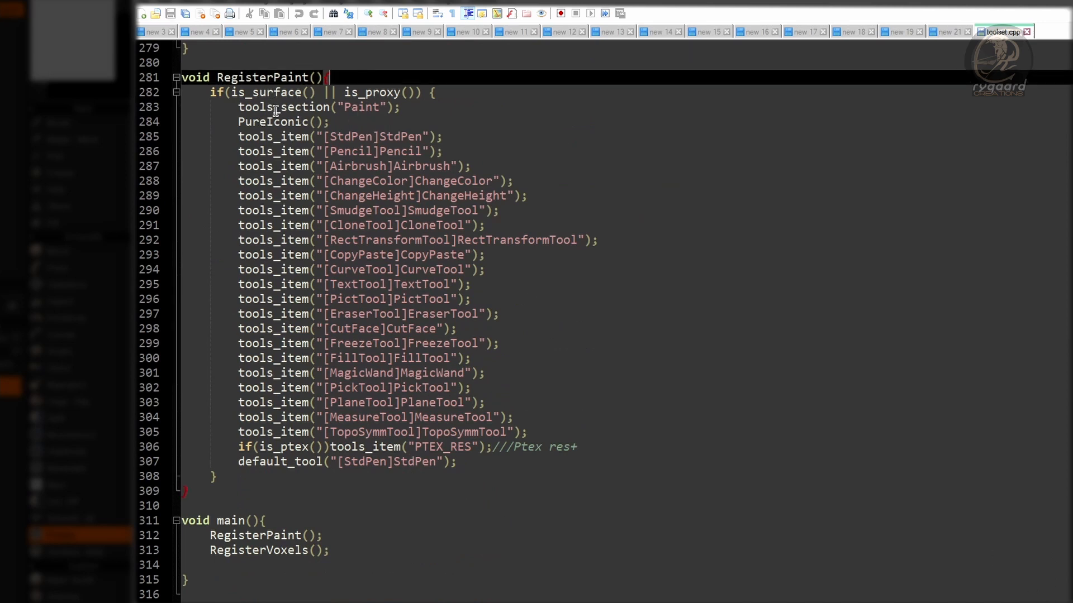
click(245, 123)
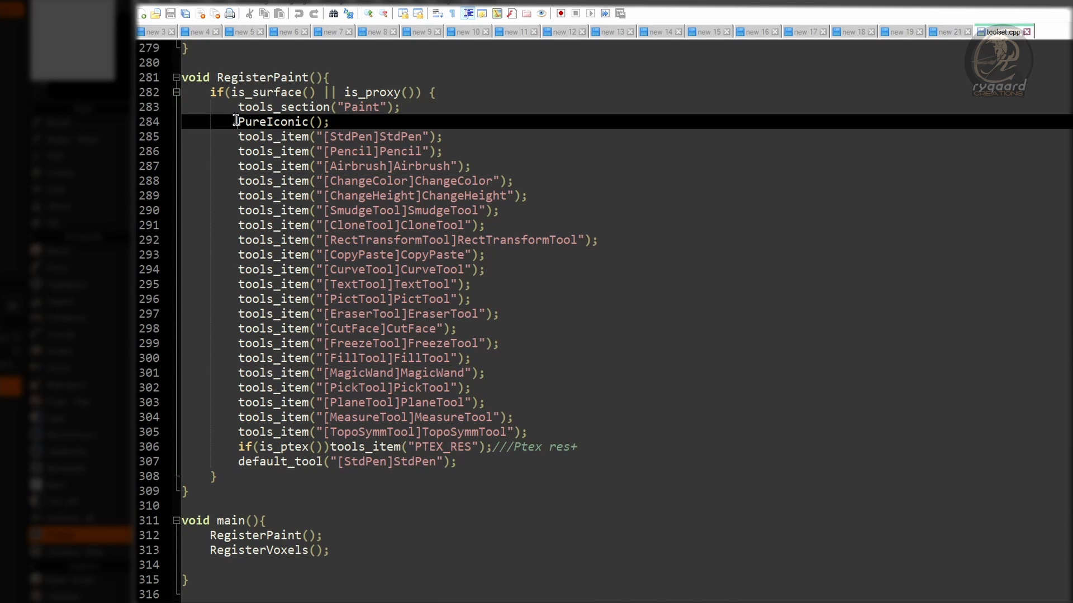
text(//)
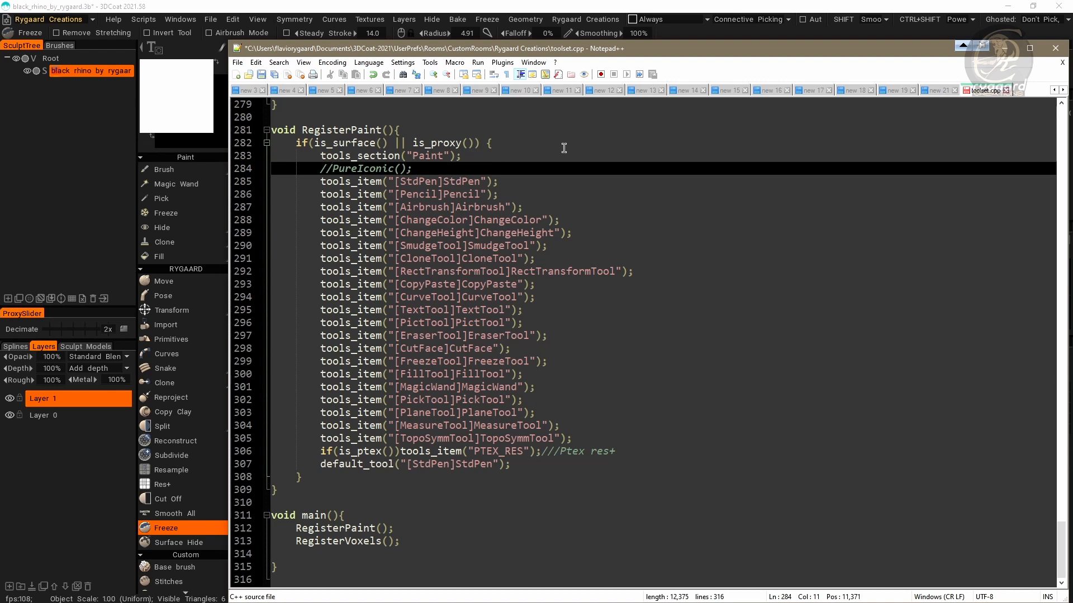
Step: Save and close toolset.cpp, and return to the room editing dialog in 3DCoat
click(261, 75)
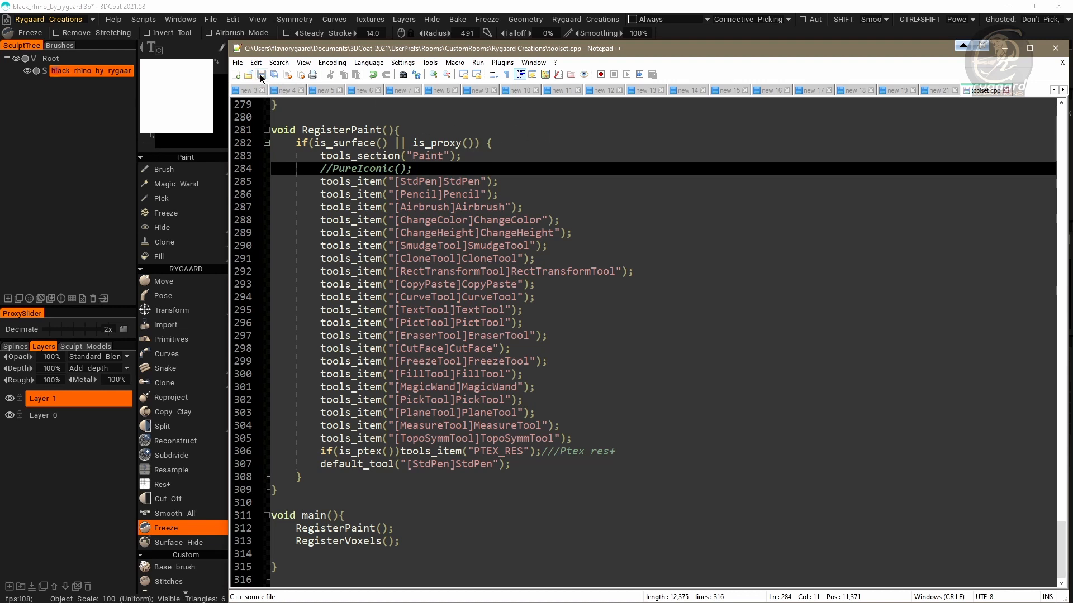
click(1005, 90)
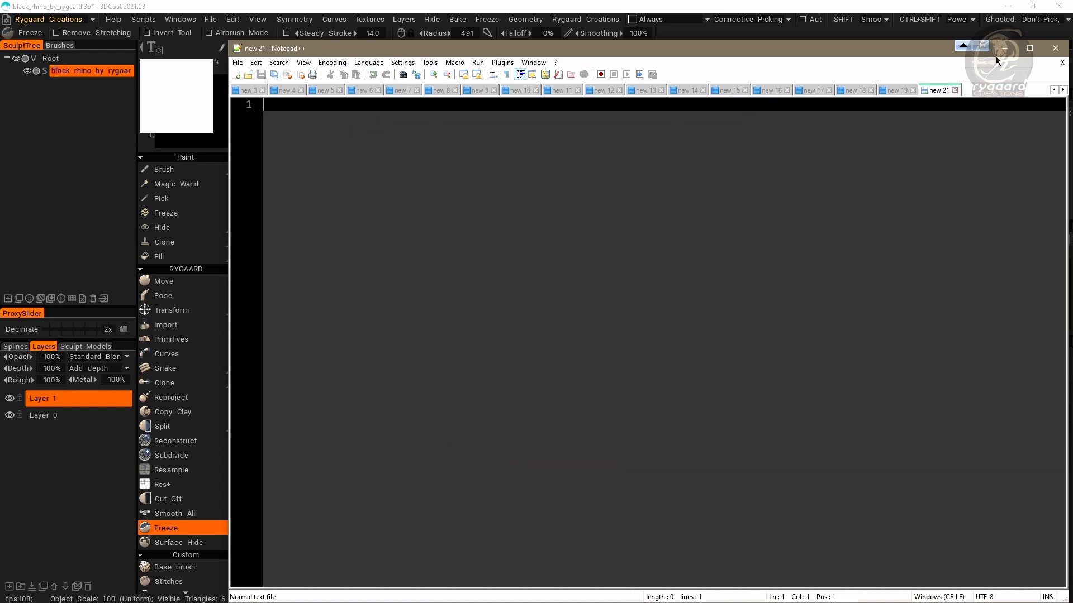
click(1002, 49)
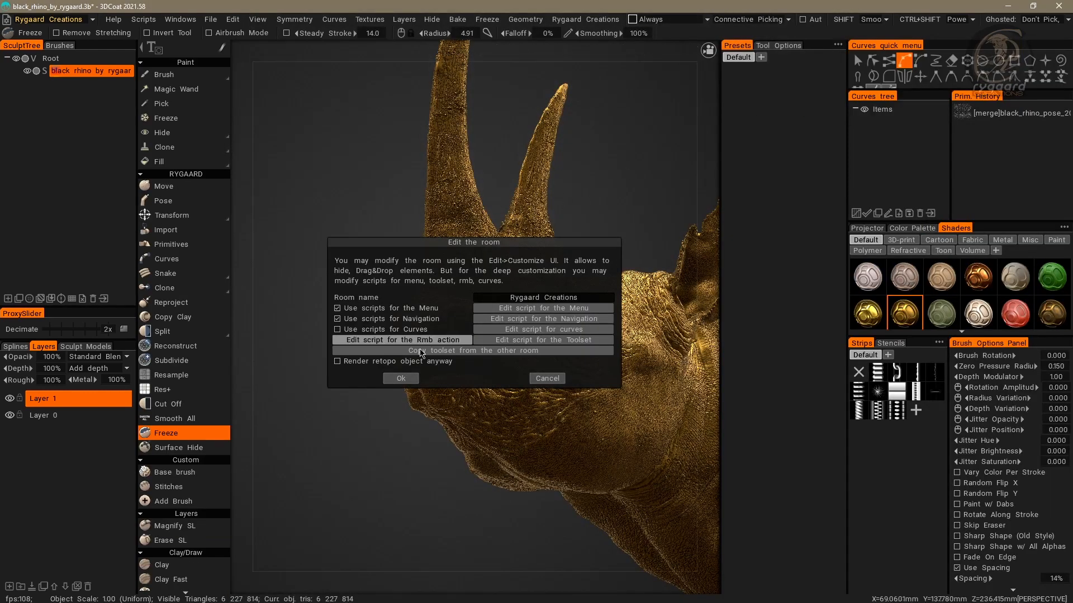
Step: Apply the room edits and inspect the grouped tools in the Paint section of the toolset
click(400, 379)
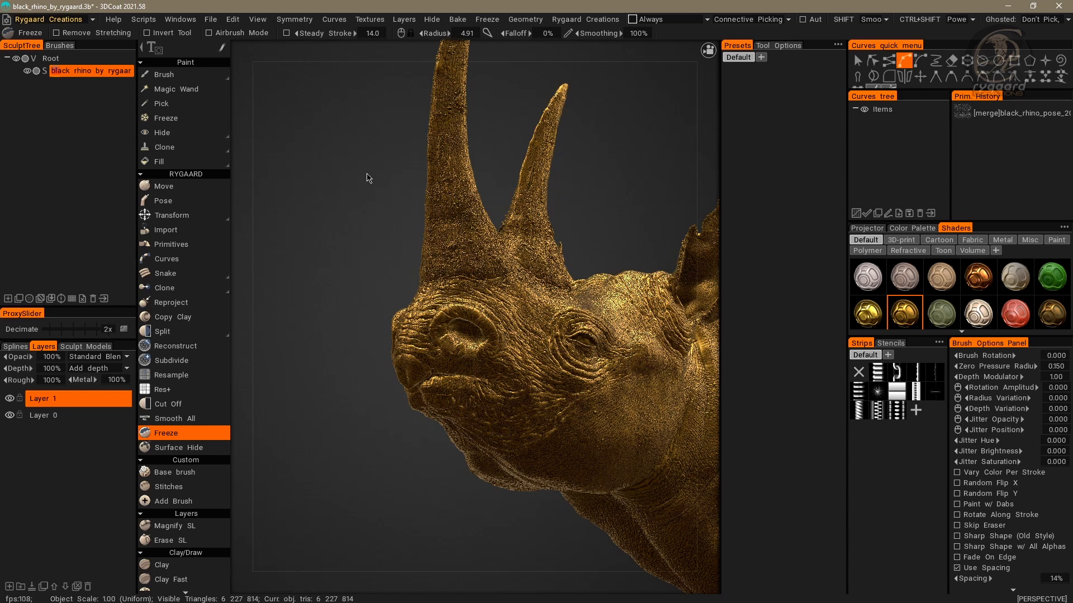
key(space)
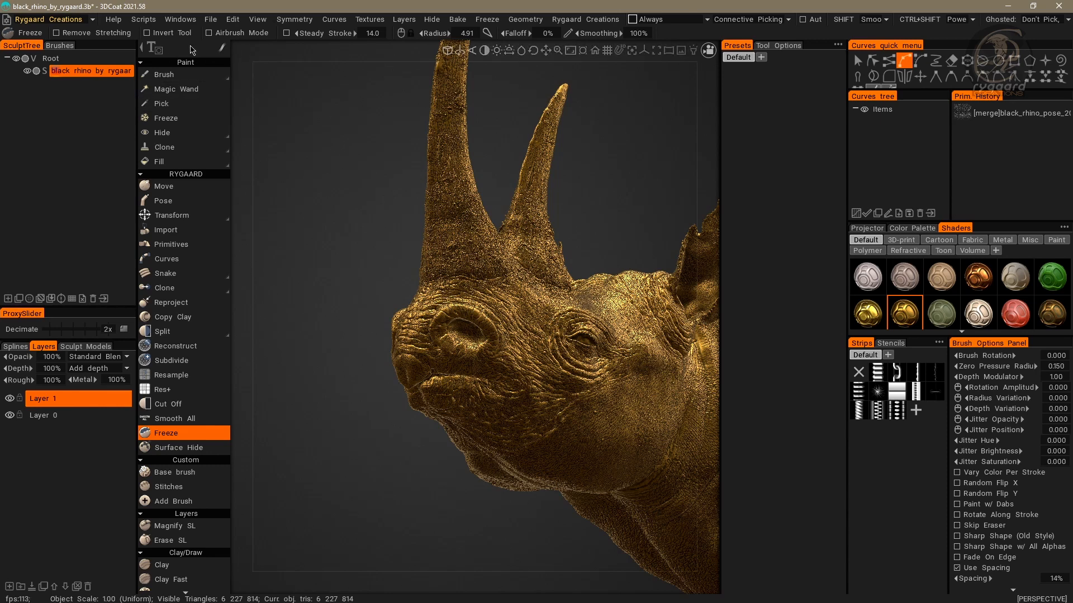
mouse_move(227, 164)
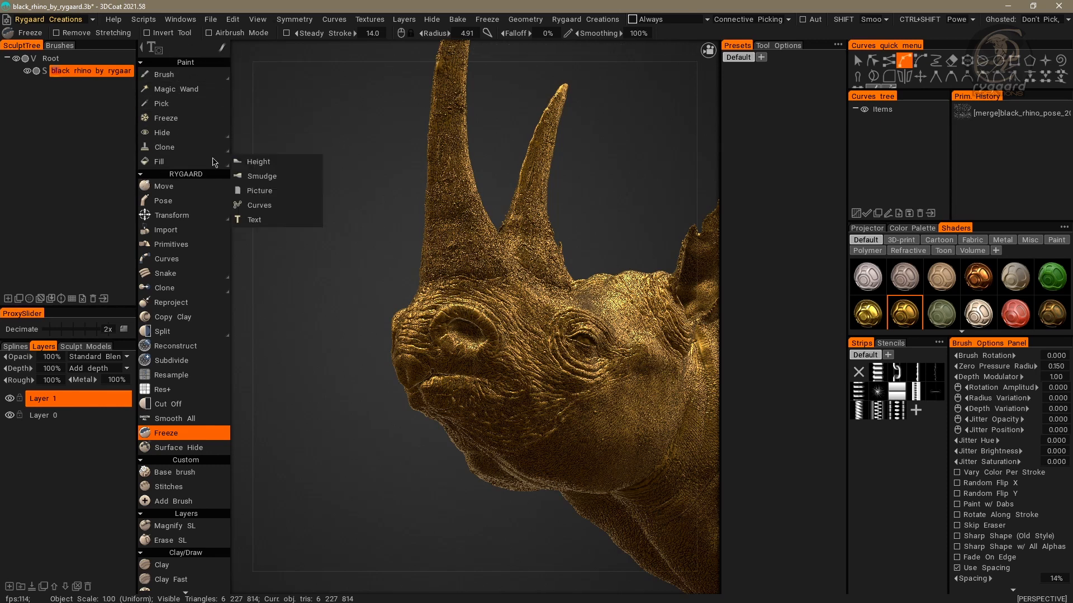
mouse_move(224, 75)
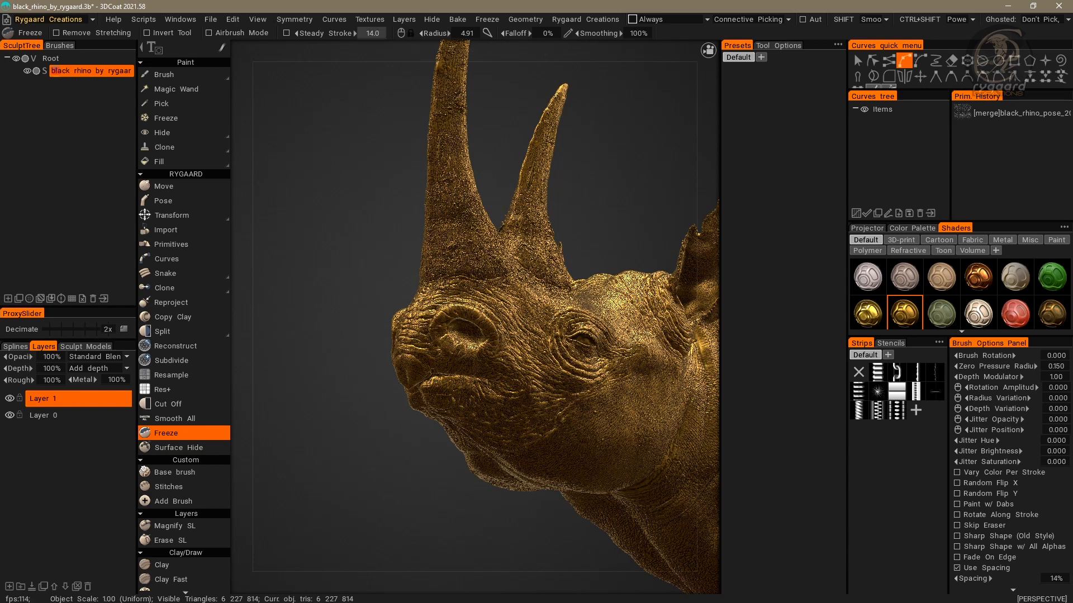
Step: View the reference screenshot of the Color panel placement and the list of available panels, and close the screenshot
key(alt+Tab)
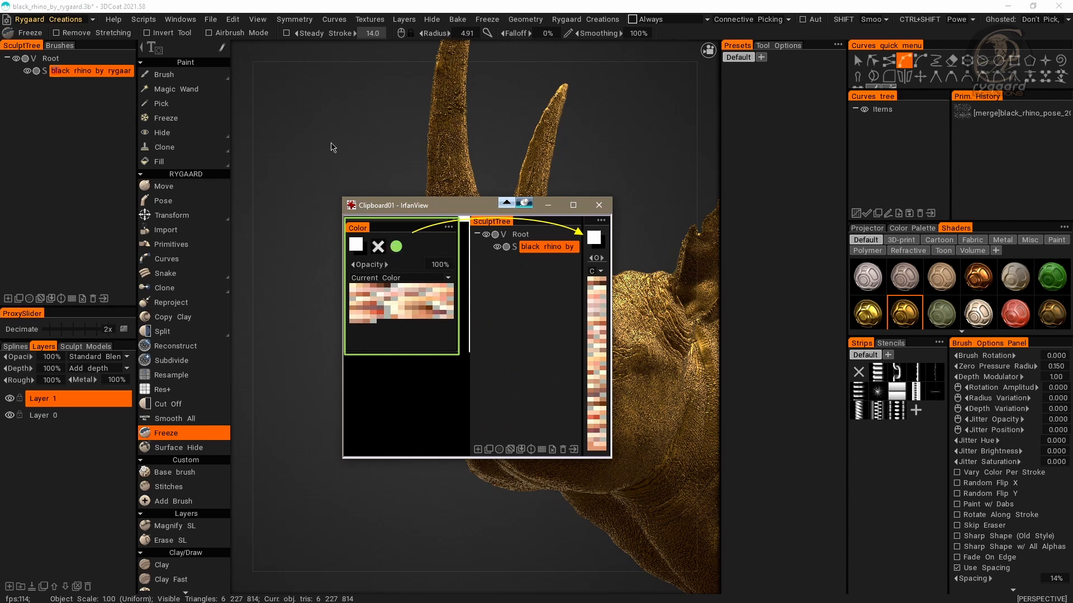
click(186, 19)
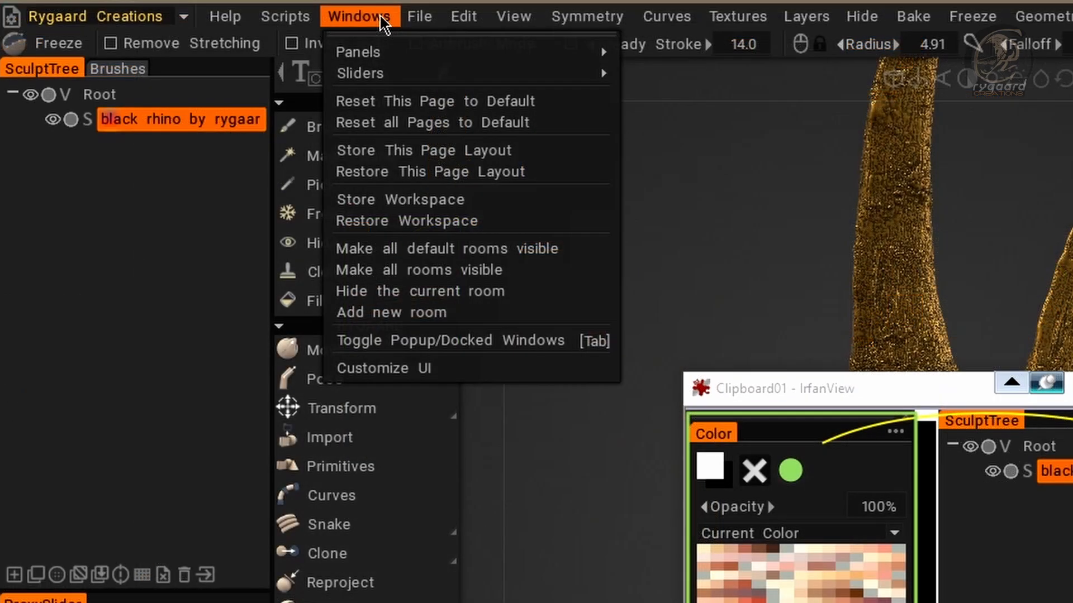
mouse_move(201, 35)
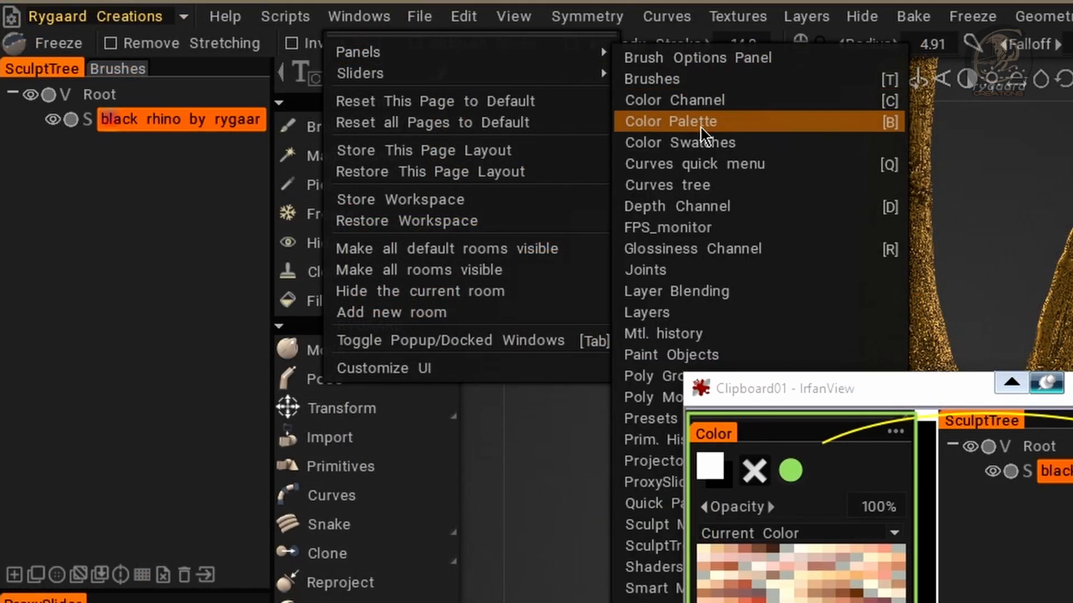
click(731, 102)
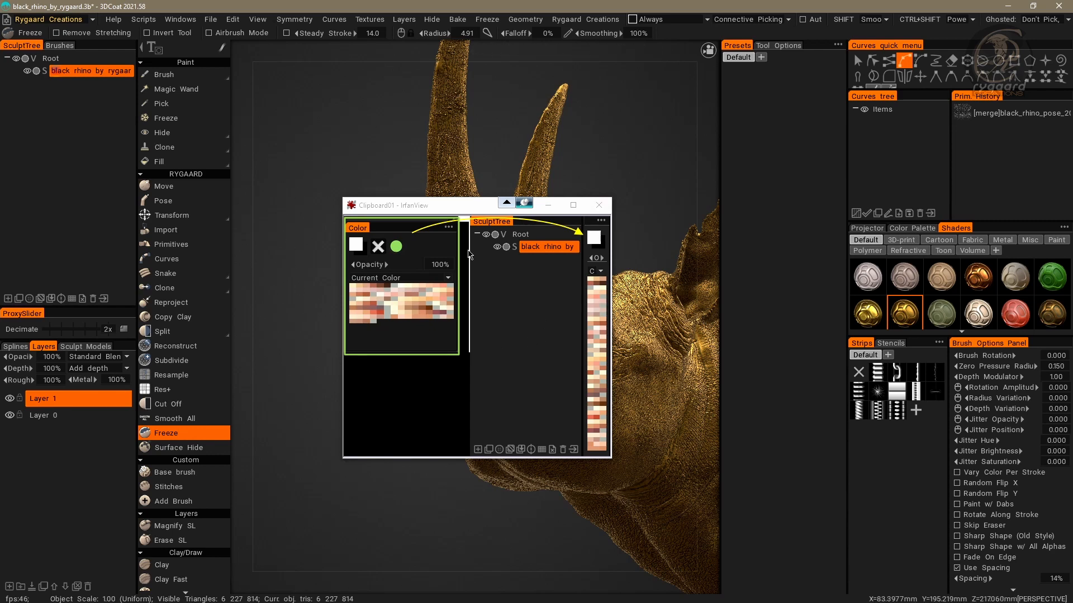
key(Escape)
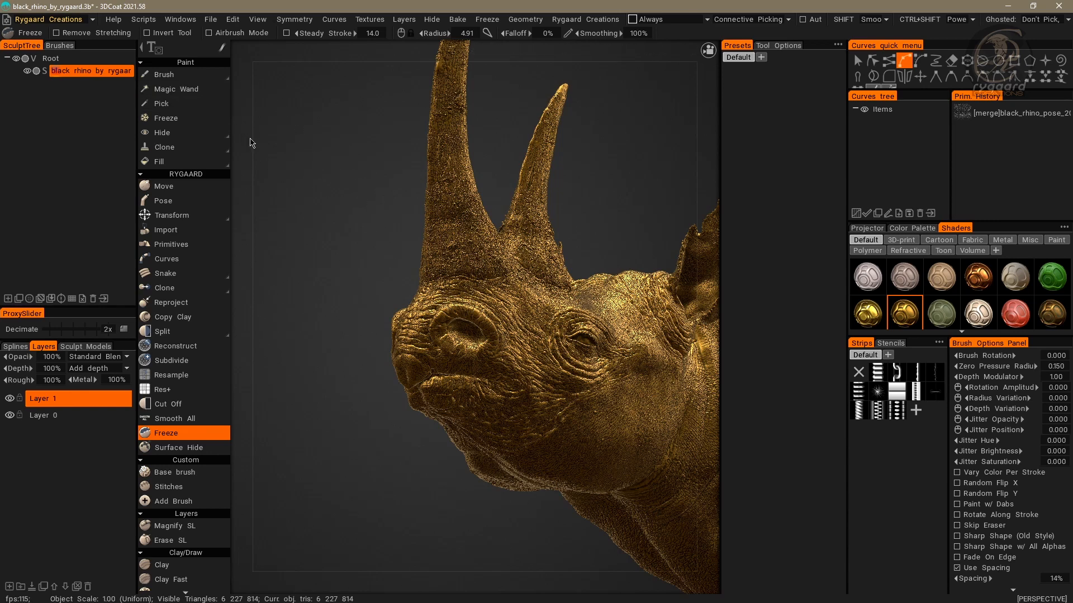
mouse_move(184, 133)
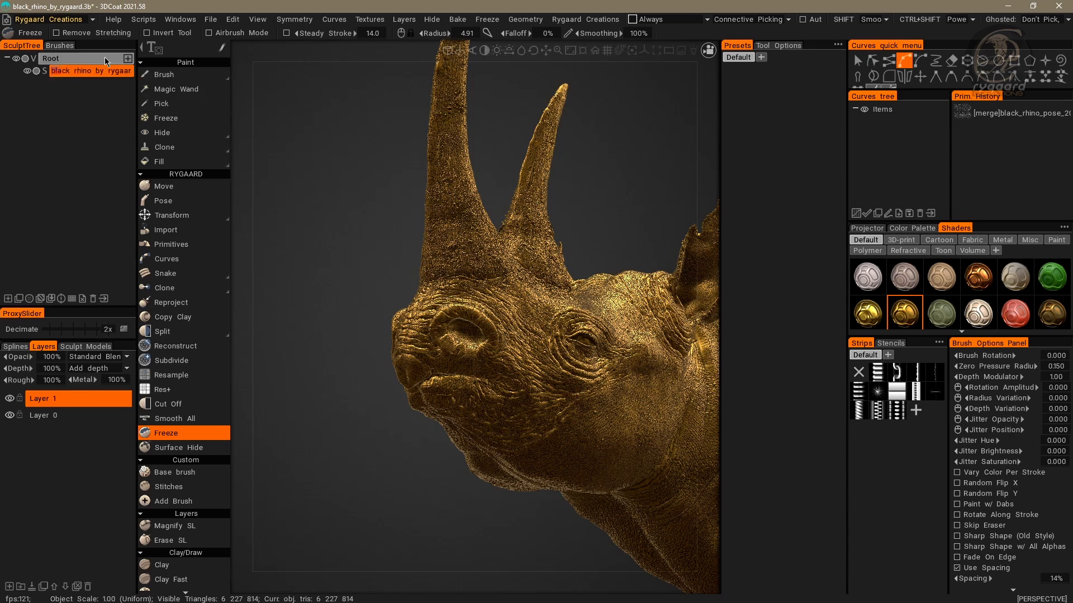
Step: Open the Rygaard Creations room's toolset script from the room settings and go to the RegisterPaint() function
click(6, 19)
click(585, 335)
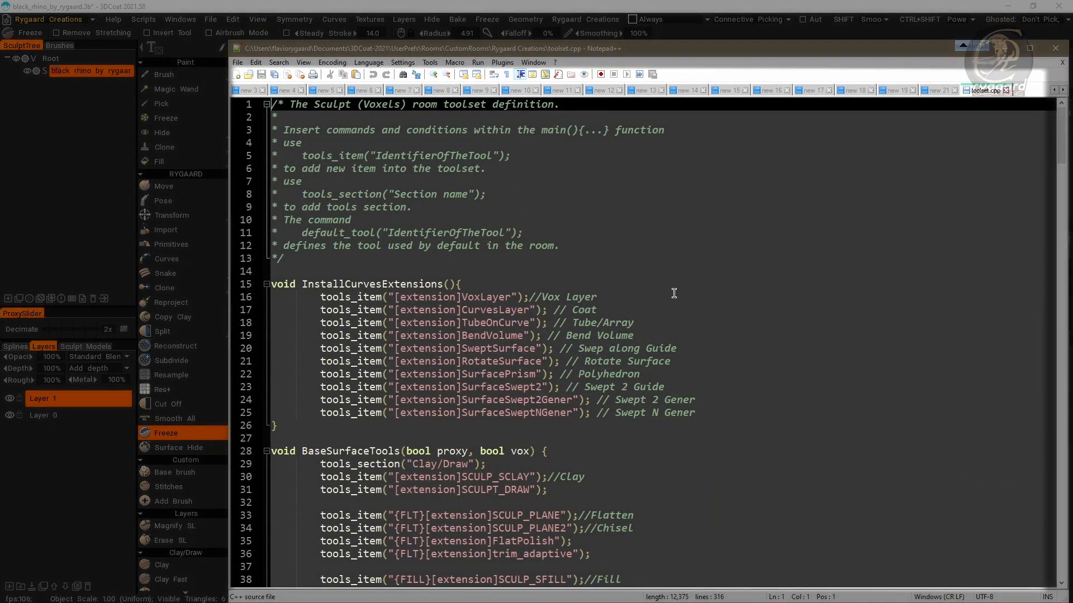
drag(1058, 137, 1047, 560)
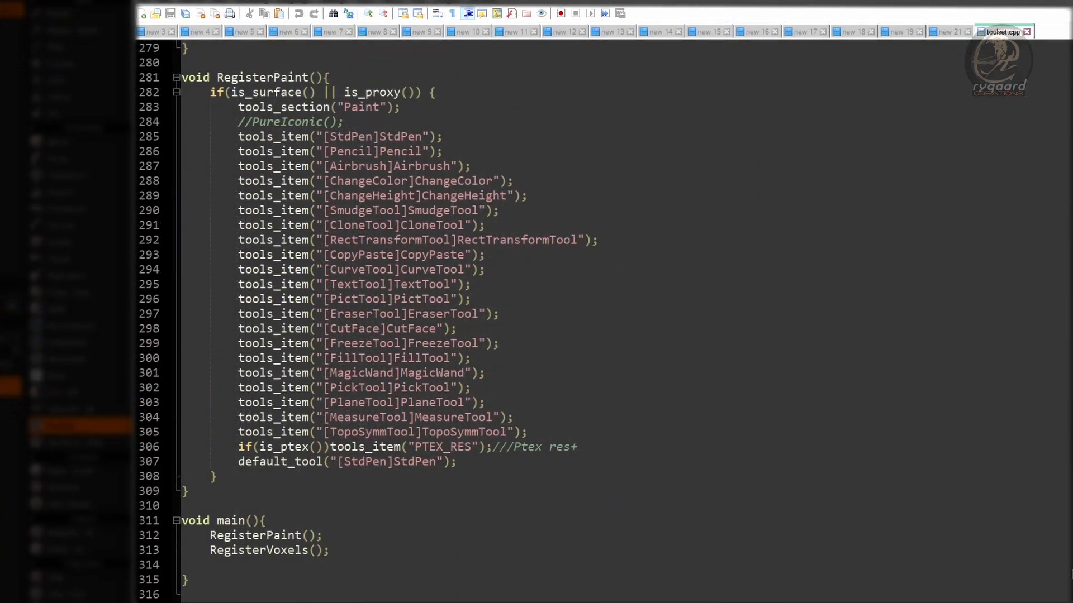
click(337, 78)
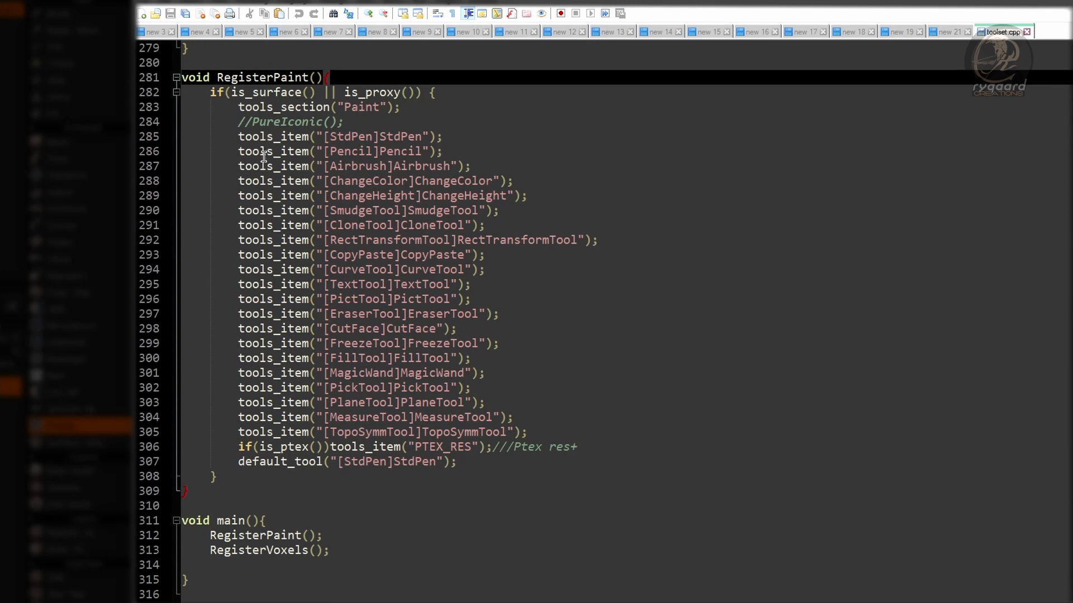
Step: Uncomment the PureIconic(); line in RegisterPaint() by removing the leading //
click(235, 121)
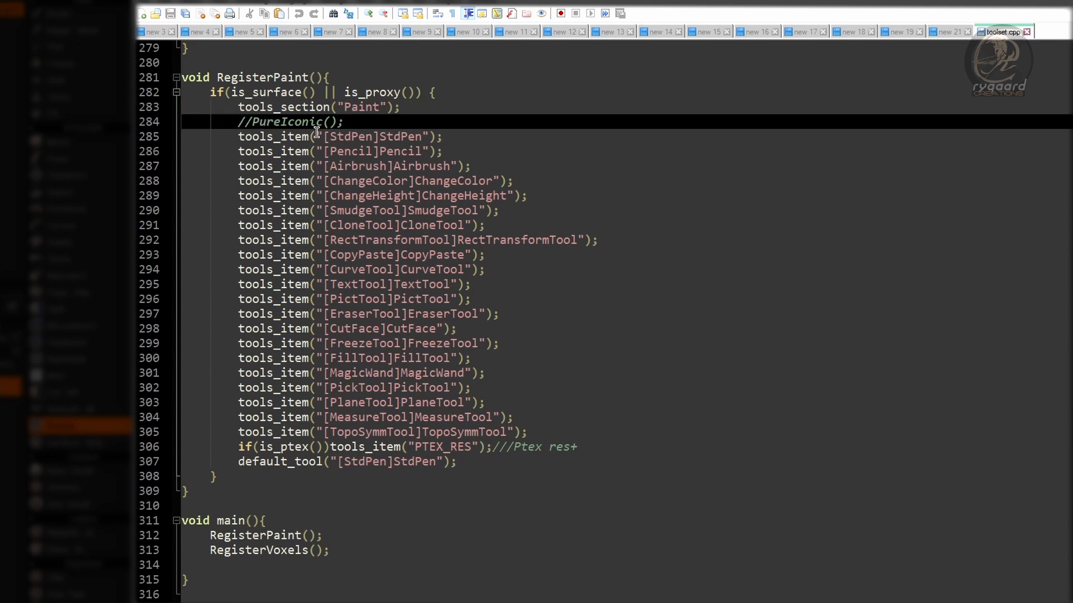
key(Delete)
key(Delete)
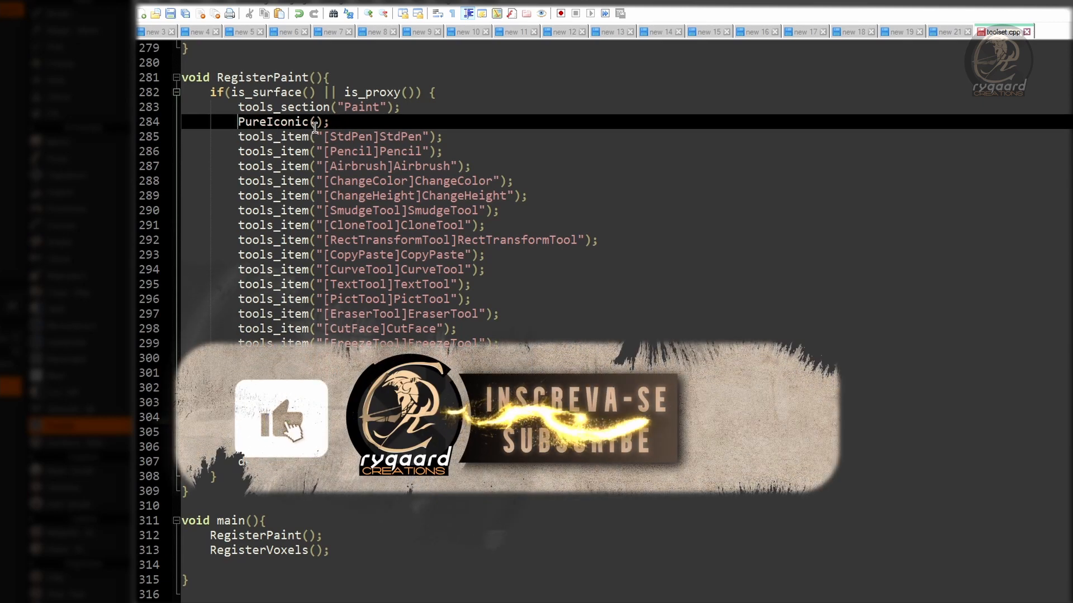
key(End)
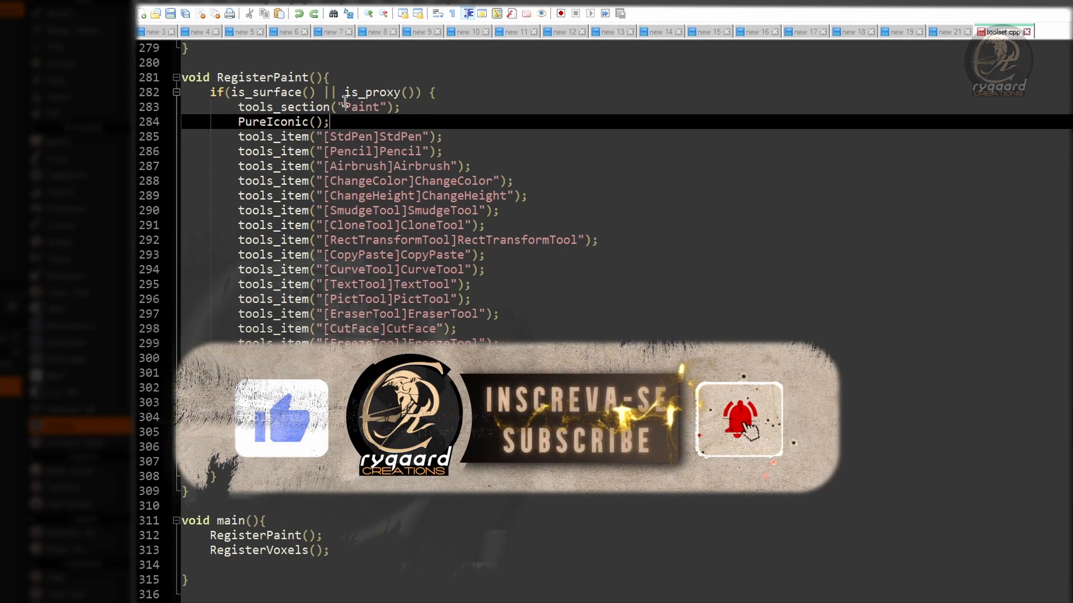
Step: Add an empty if(IsInRoom("Paint")){ } block directly below the tools_section("Paint"); line
click(422, 104)
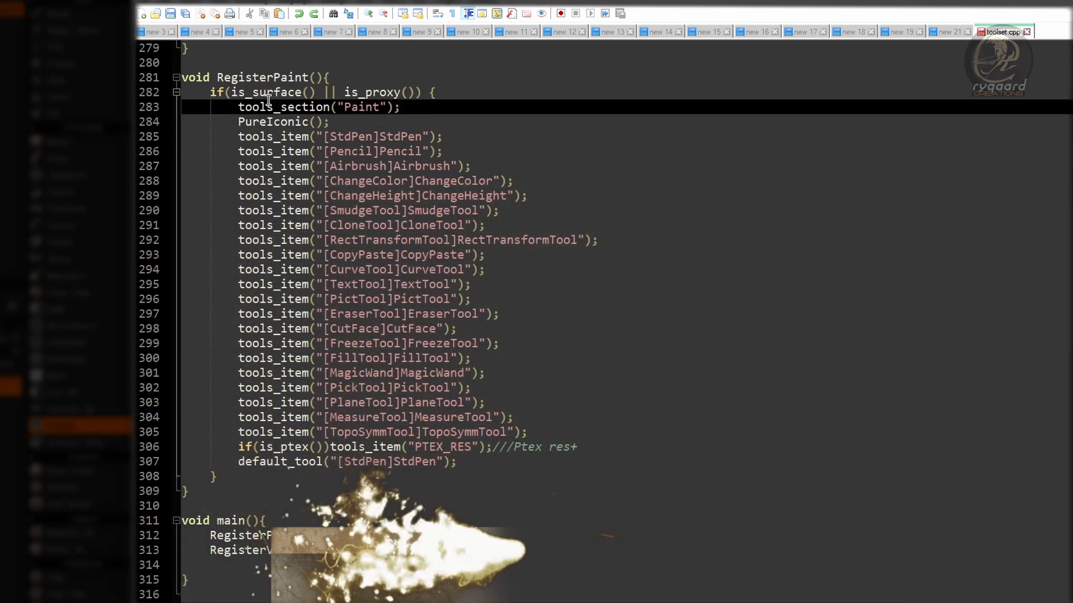
key(Return)
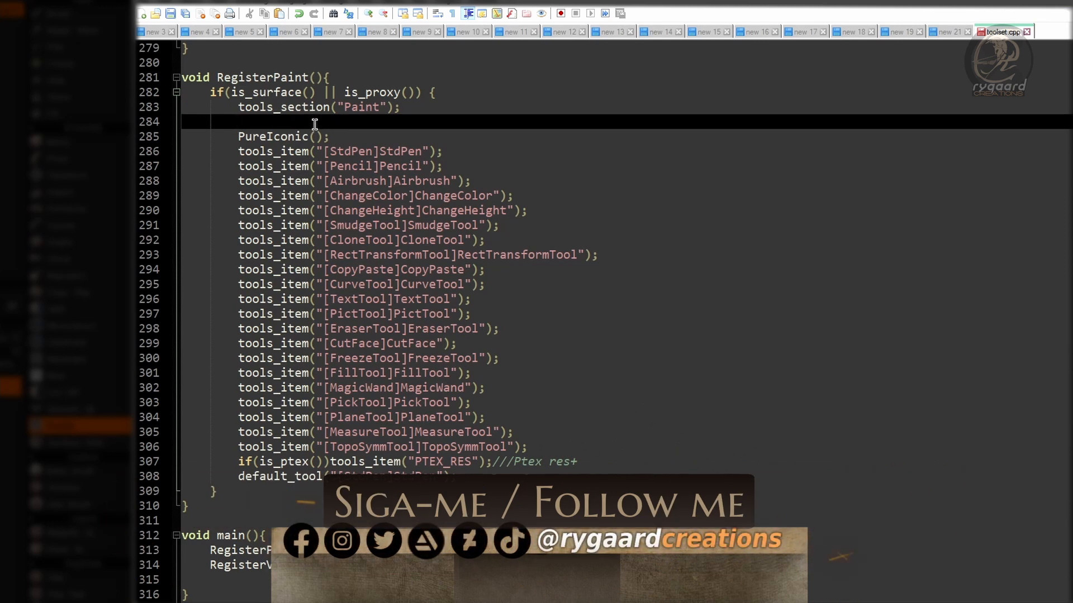
text(if(IsInRoom("Paint")){)
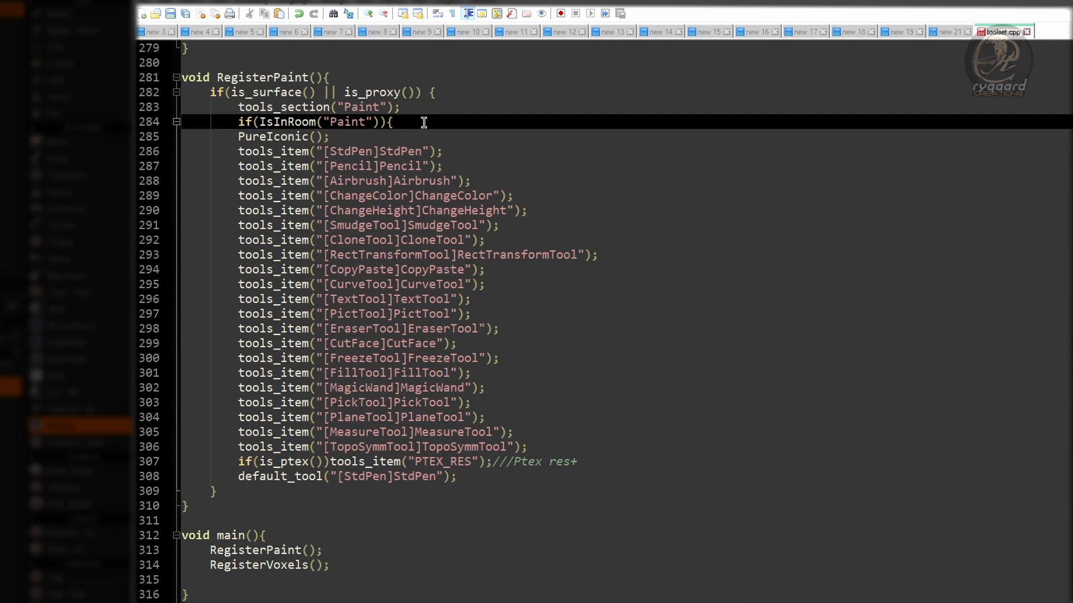
key(Return)
key(Return)
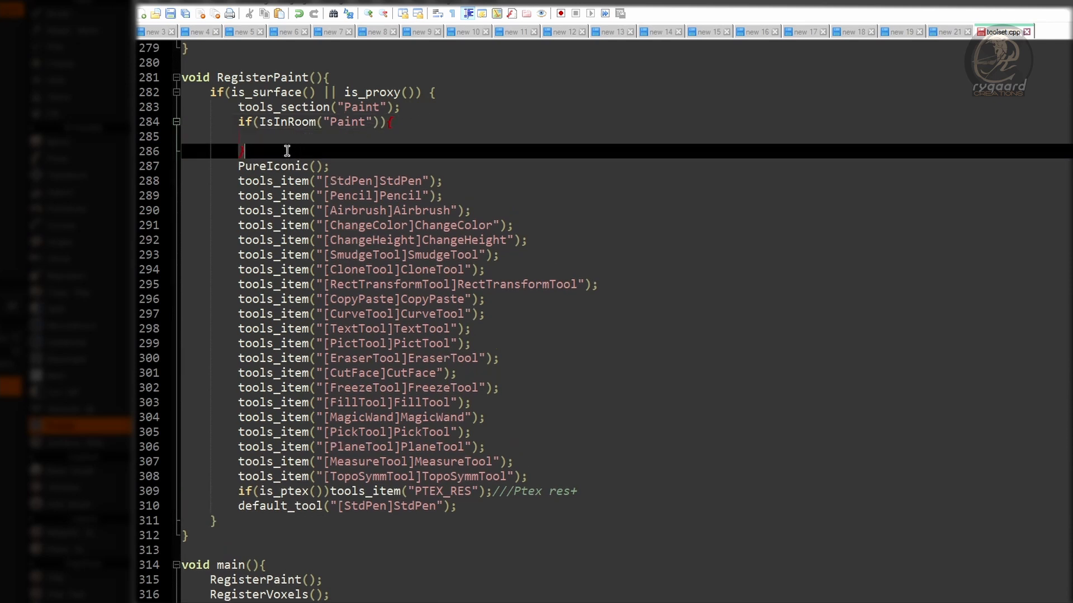
click(276, 137)
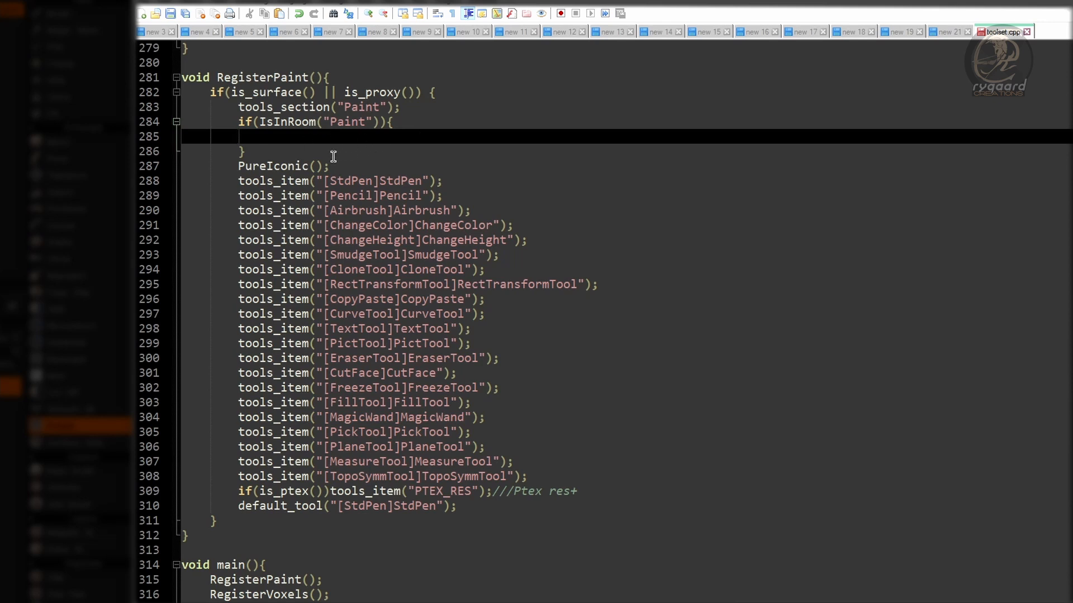
Step: Move the PureIconic(); line inside the IsInRoom("Paint") block and indent it by one level
click(235, 166)
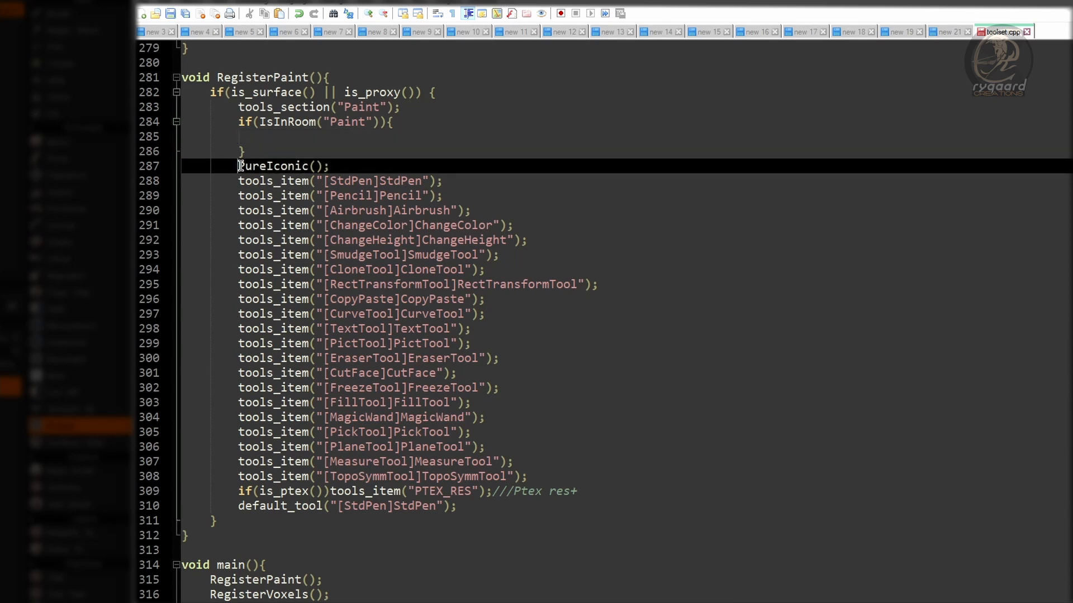
double_click(335, 166)
drag(235, 166, 352, 166)
drag(283, 169, 265, 142)
click(238, 136)
key(Tab)
click(302, 154)
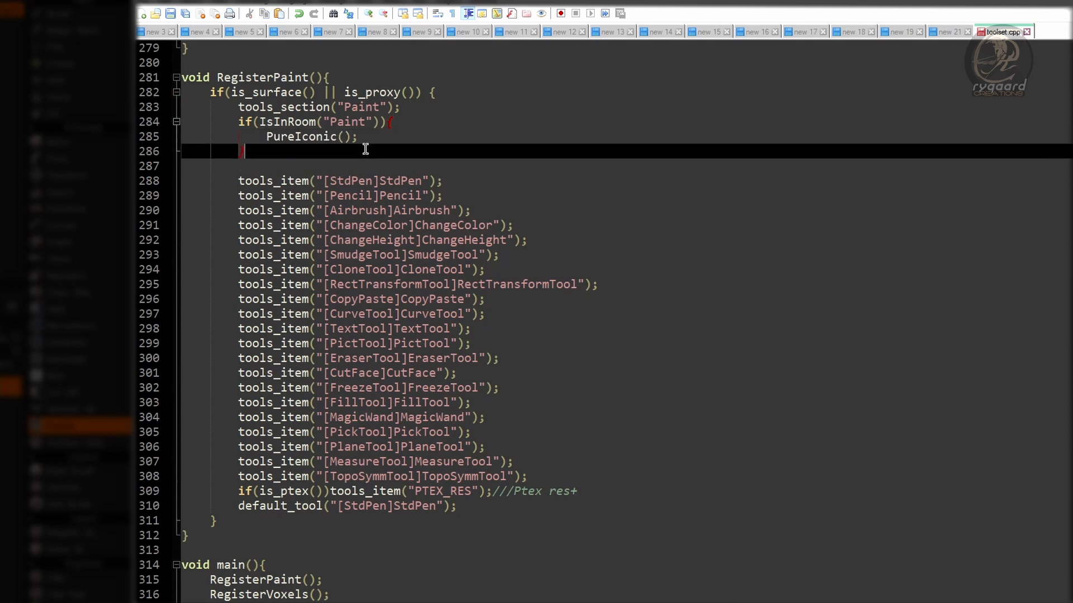
Step: Insert a blank line between tools_section("Paint"); and the IsInRoom("Paint") condition
click(407, 107)
key(Return)
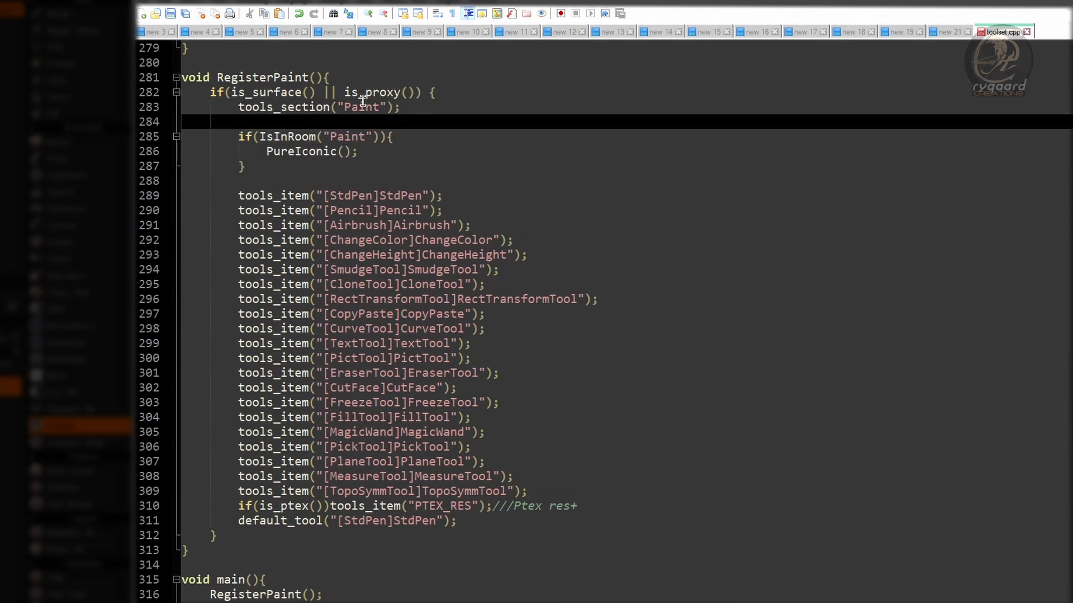
click(340, 166)
click(399, 136)
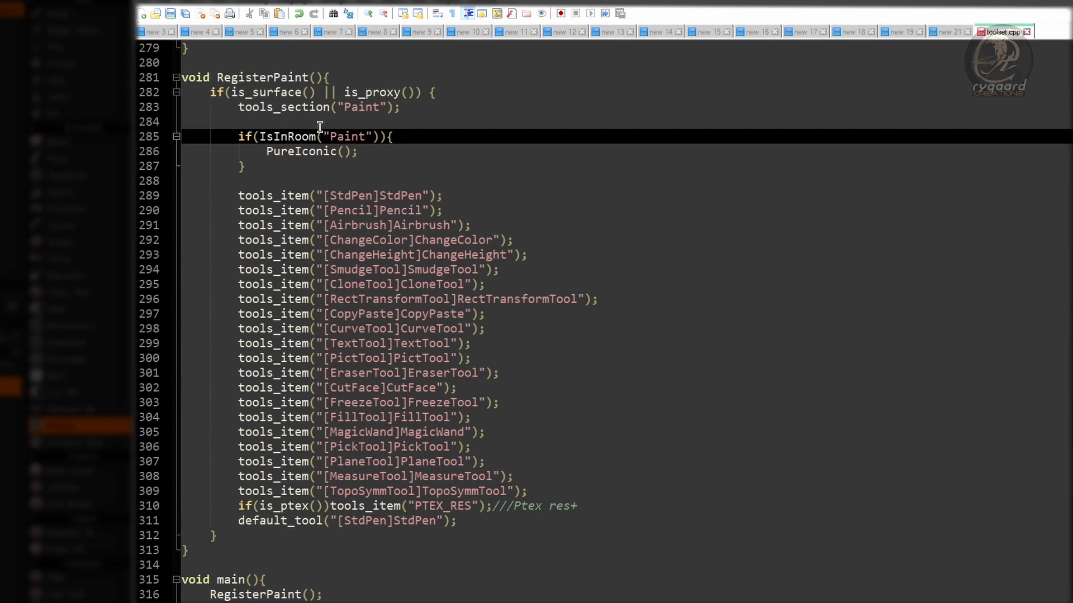
drag(330, 137, 366, 136)
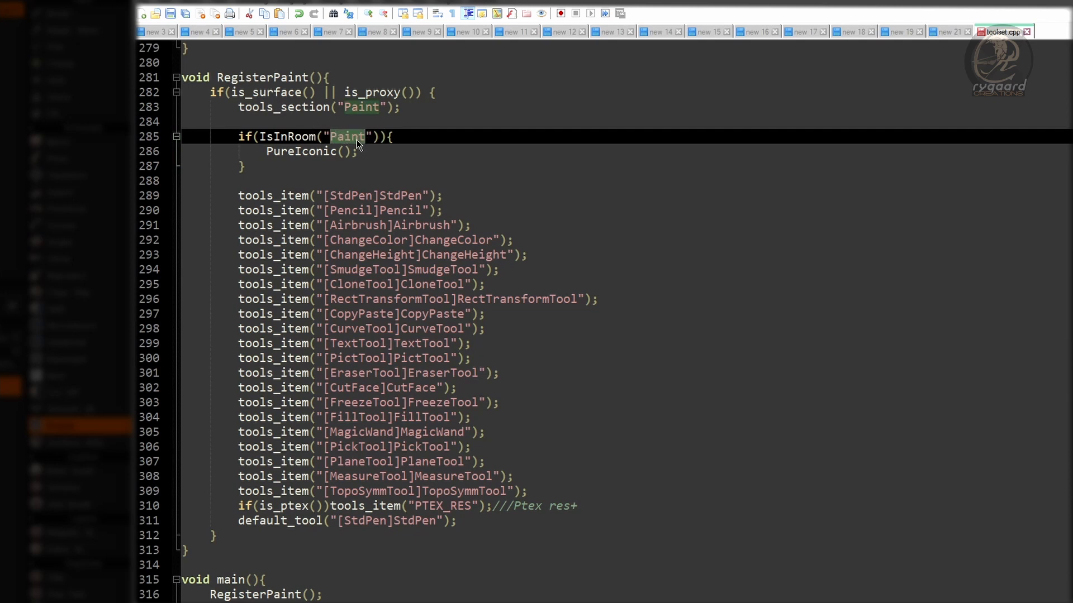
drag(266, 151, 345, 154)
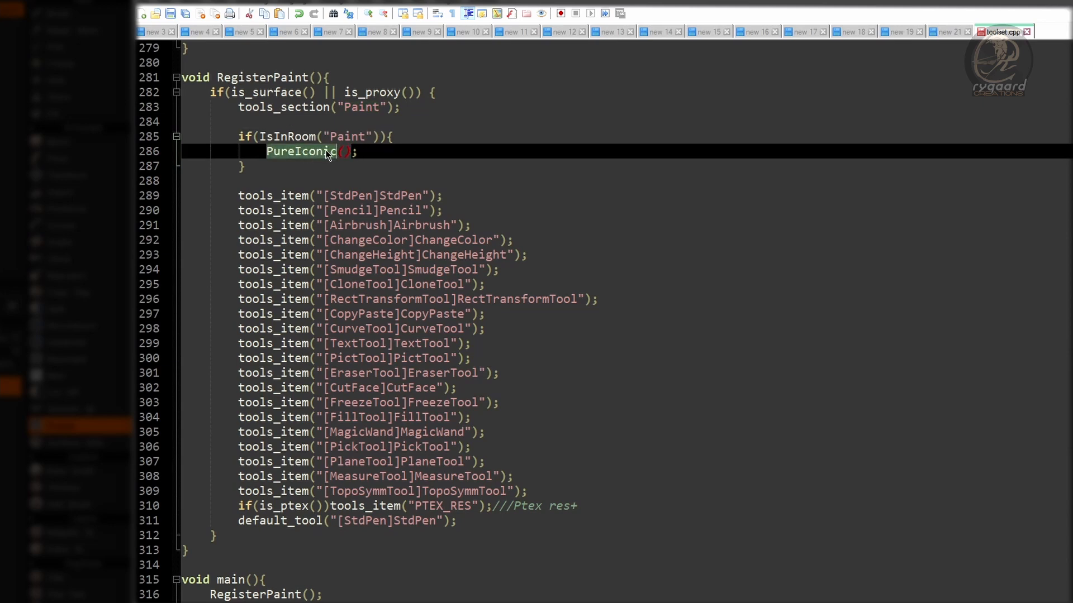
click(380, 151)
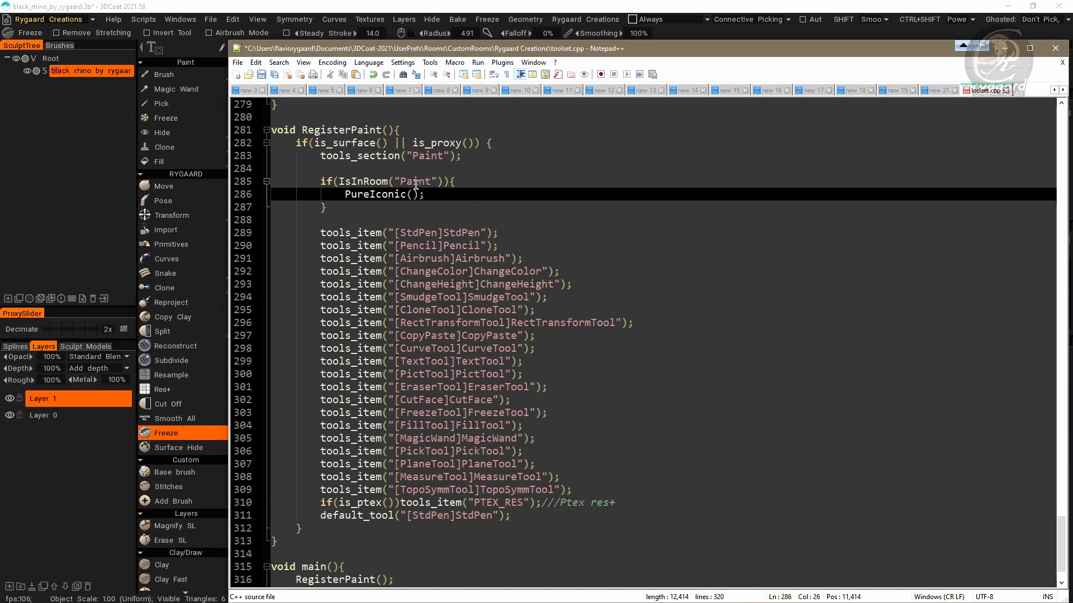
Step: Save and close toolset.cpp, return to 3DCoat and apply the room edits
click(260, 75)
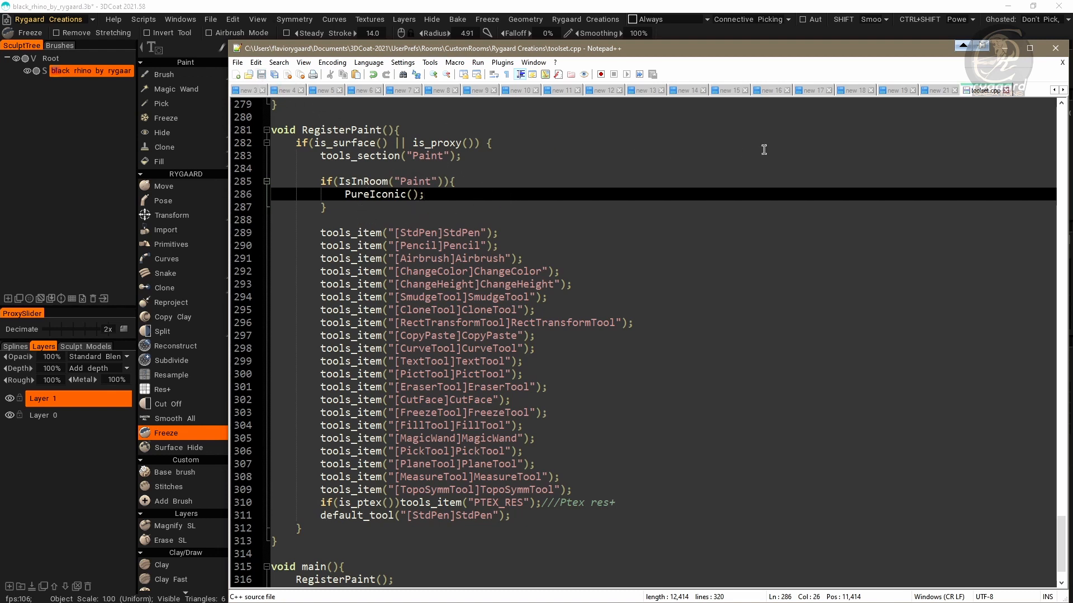
click(1006, 90)
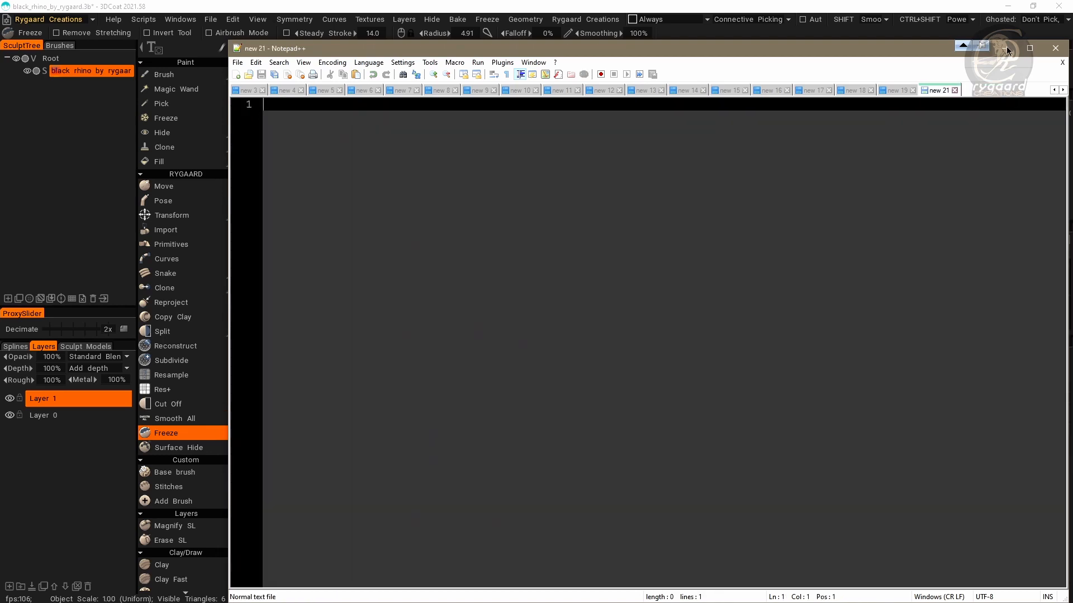
click(1006, 49)
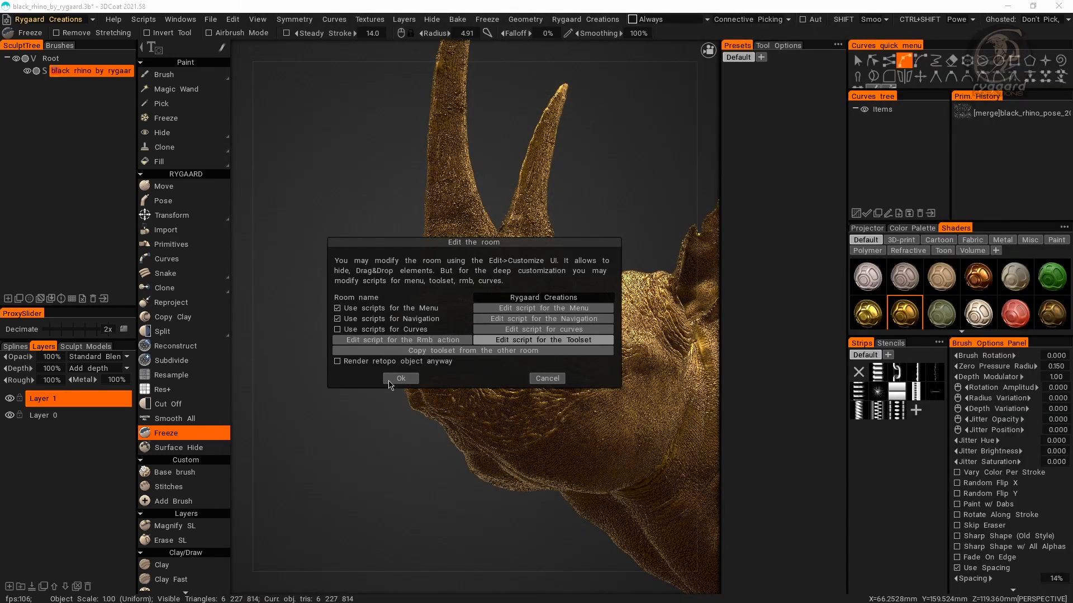
click(394, 380)
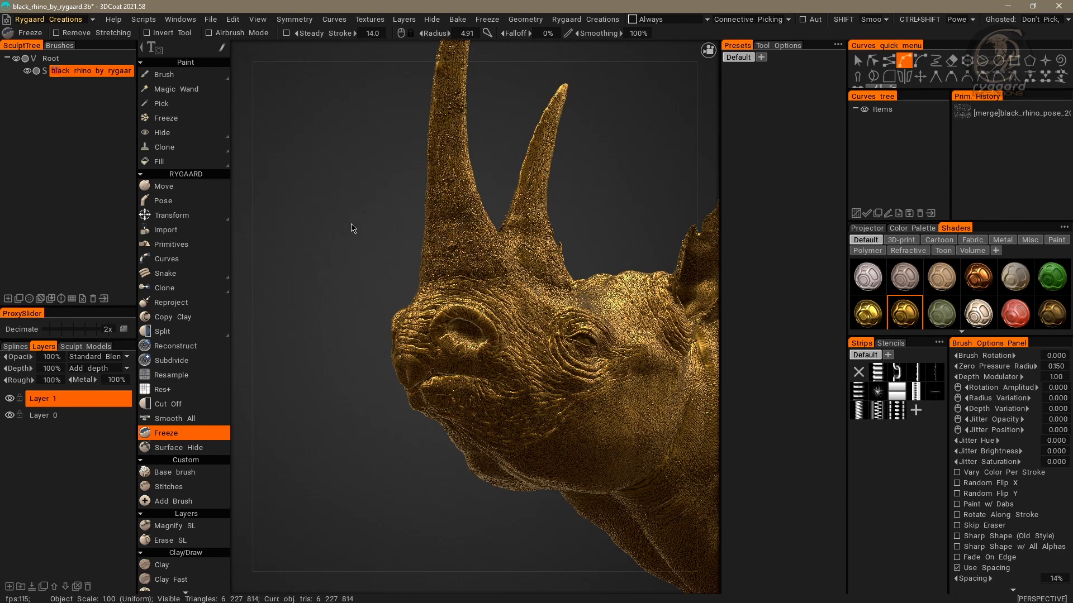
Step: Show the quick tool popup with the Freeze tool active and examine how the Paint tools are arranged
click(196, 447)
click(191, 434)
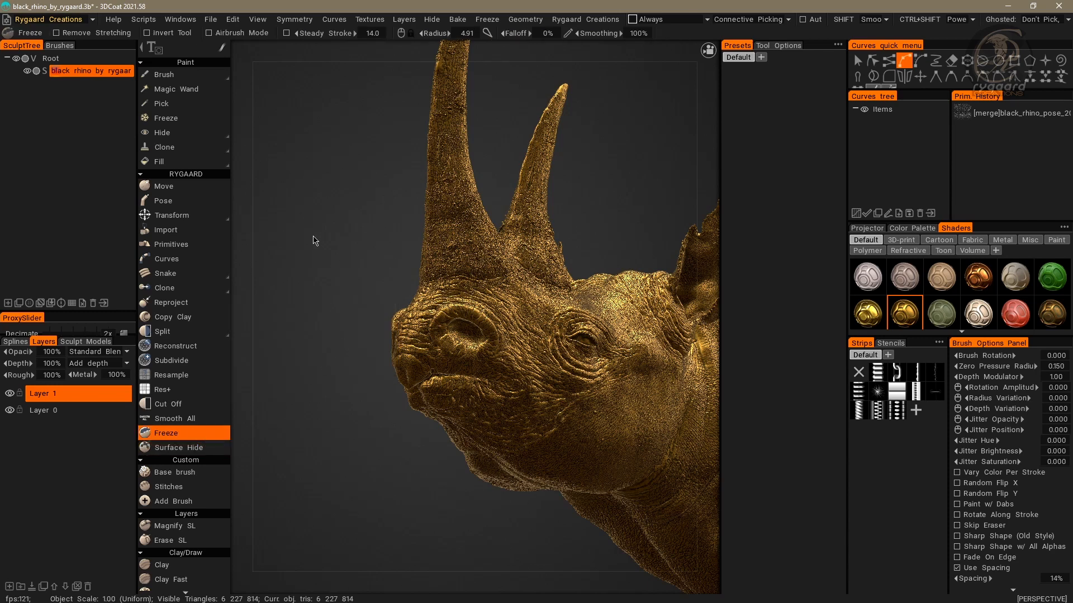
mouse_move(181, 80)
key(space)
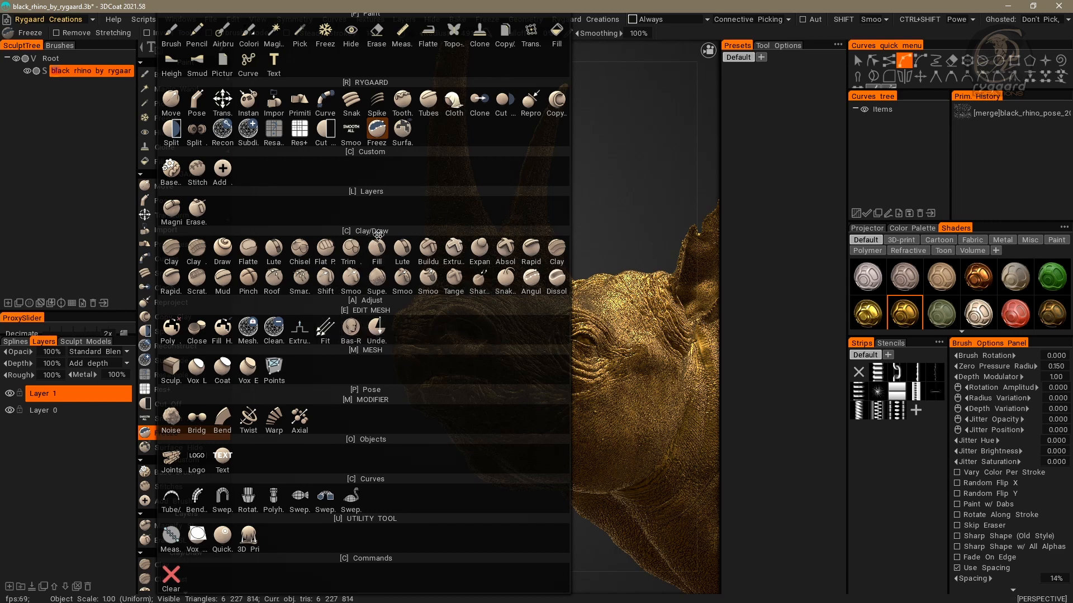
key(space)
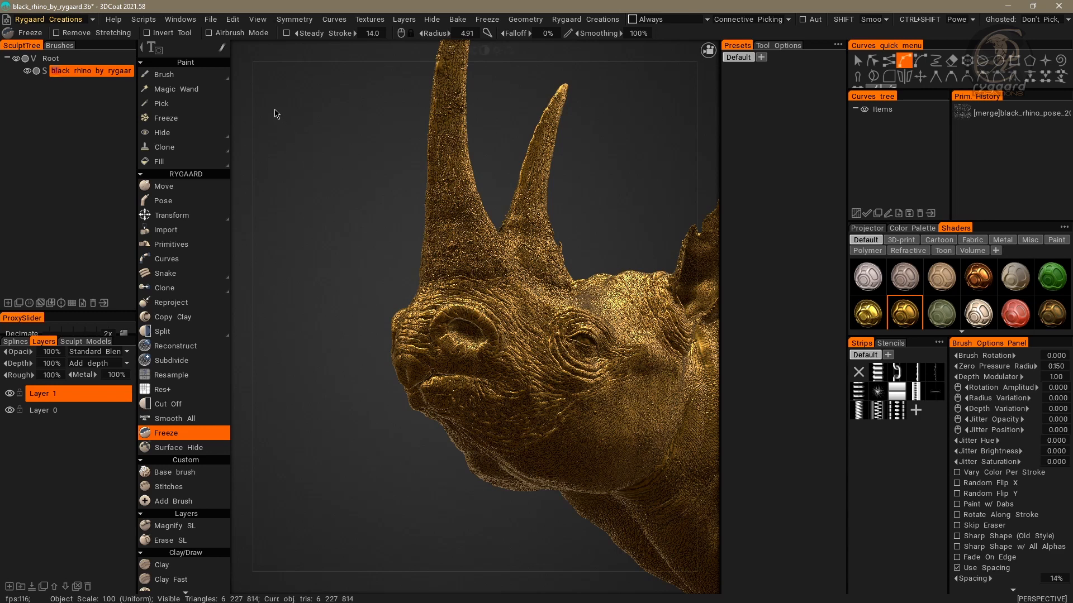
mouse_move(186, 141)
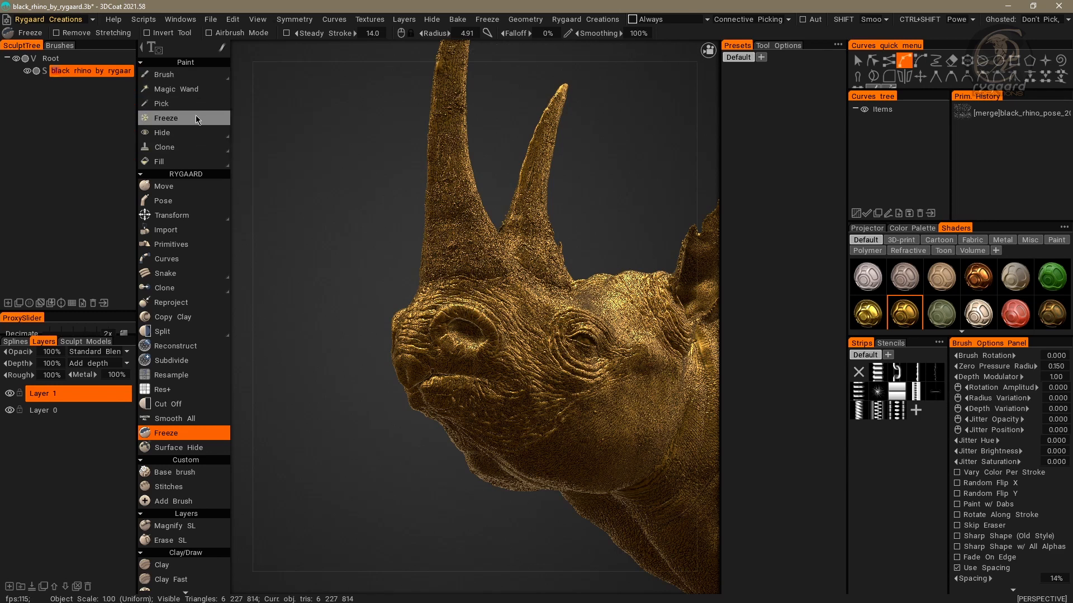
Step: Activate the Paint section's Brush tool and bring up the quick tool popup with its color wheel
click(183, 74)
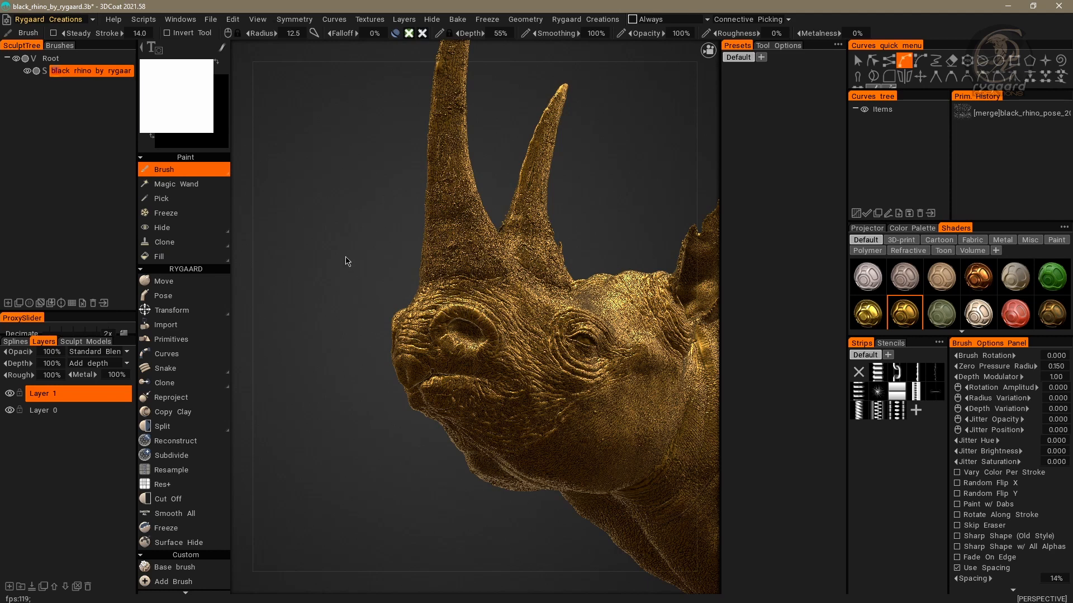
key(space)
key(space)
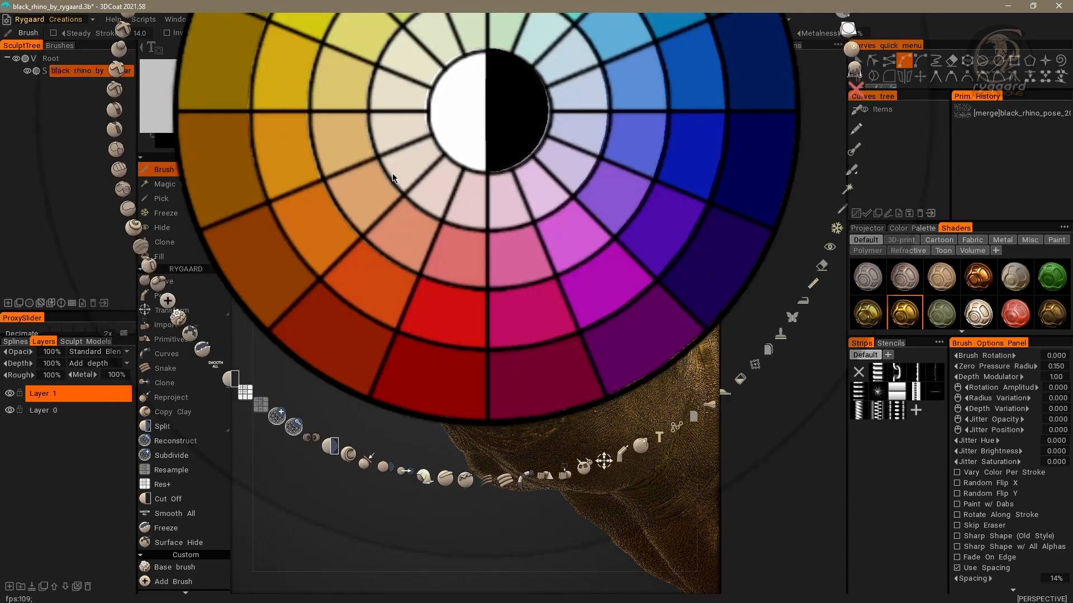